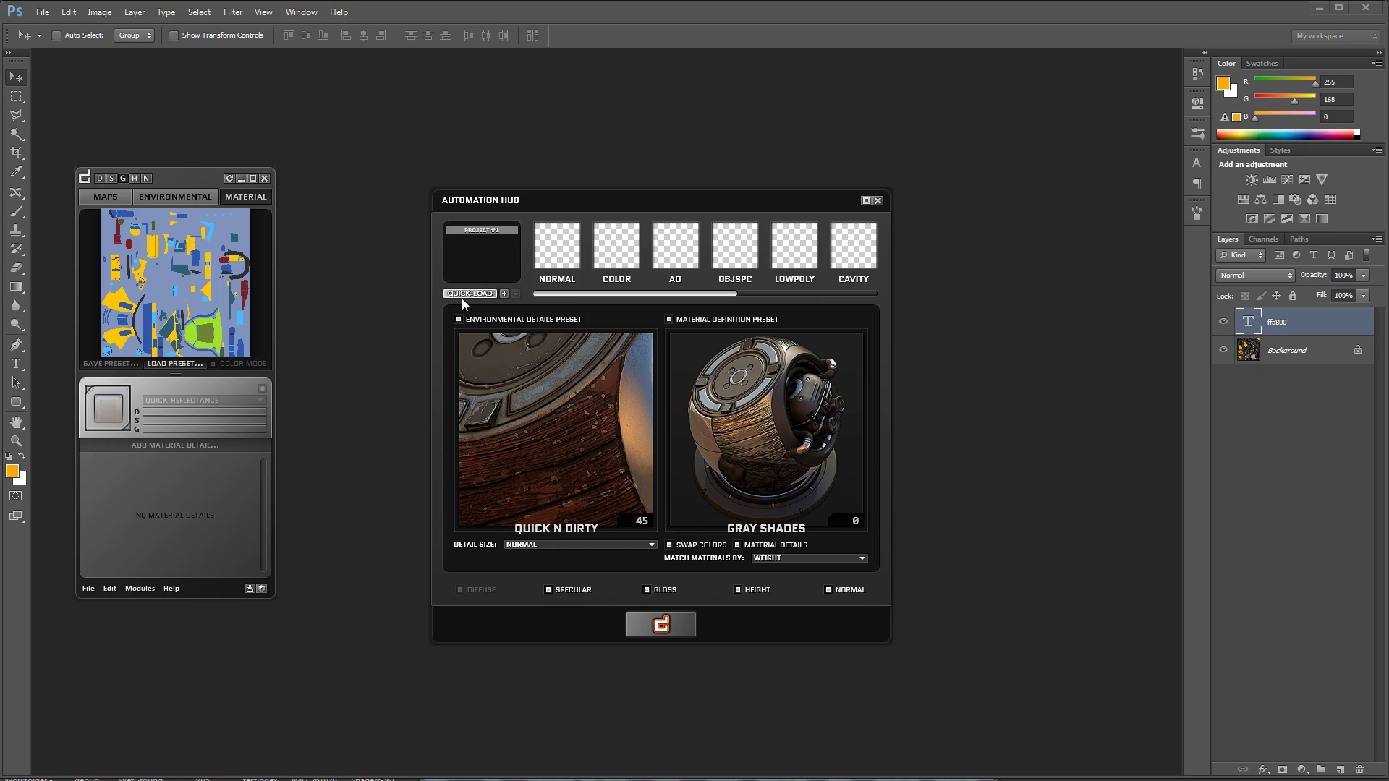
Step: Quick-load the Cryo_color, Cryo_normals, Cryo_OBJSPC and Cryo_occlusion maps as project inputs
click(463, 295)
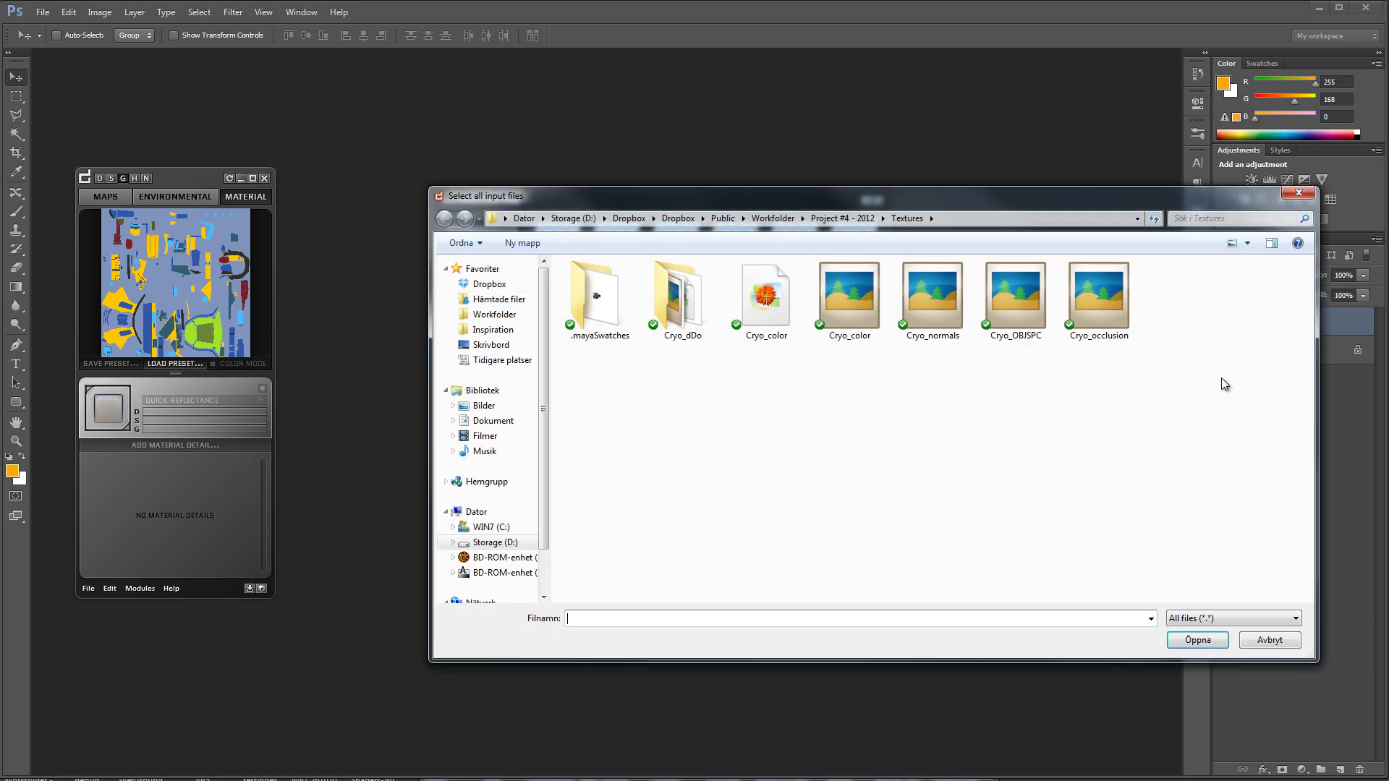
drag(1225, 384, 829, 297)
key(Return)
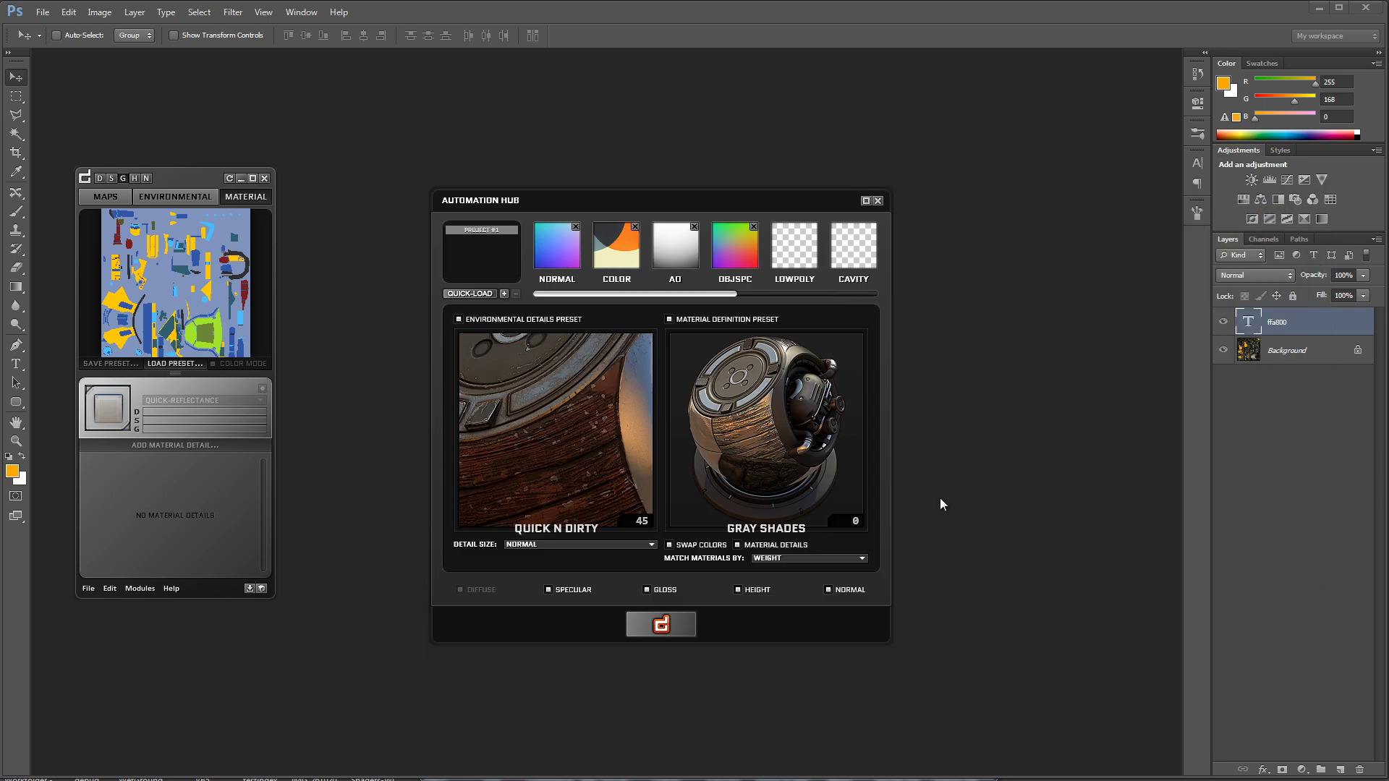
Step: Choose how the materials are matched and generate the base textures from the loaded maps
click(780, 558)
click(779, 558)
click(674, 616)
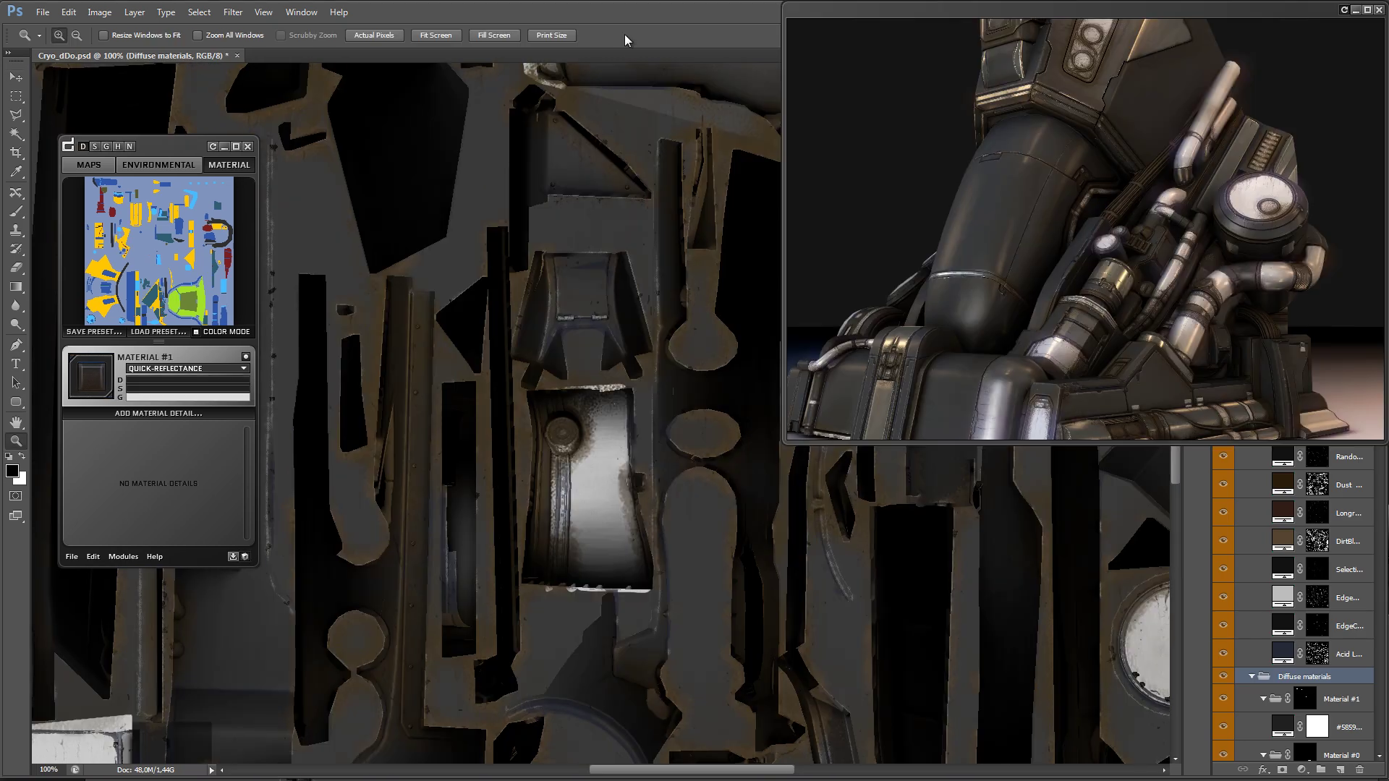
Step: Set the diffuse colour of the armour material marked yellow in the ID map to orange ffa800
drag(210, 697, 553, 394)
alt+click(539, 343)
drag(468, 403, 694, 278)
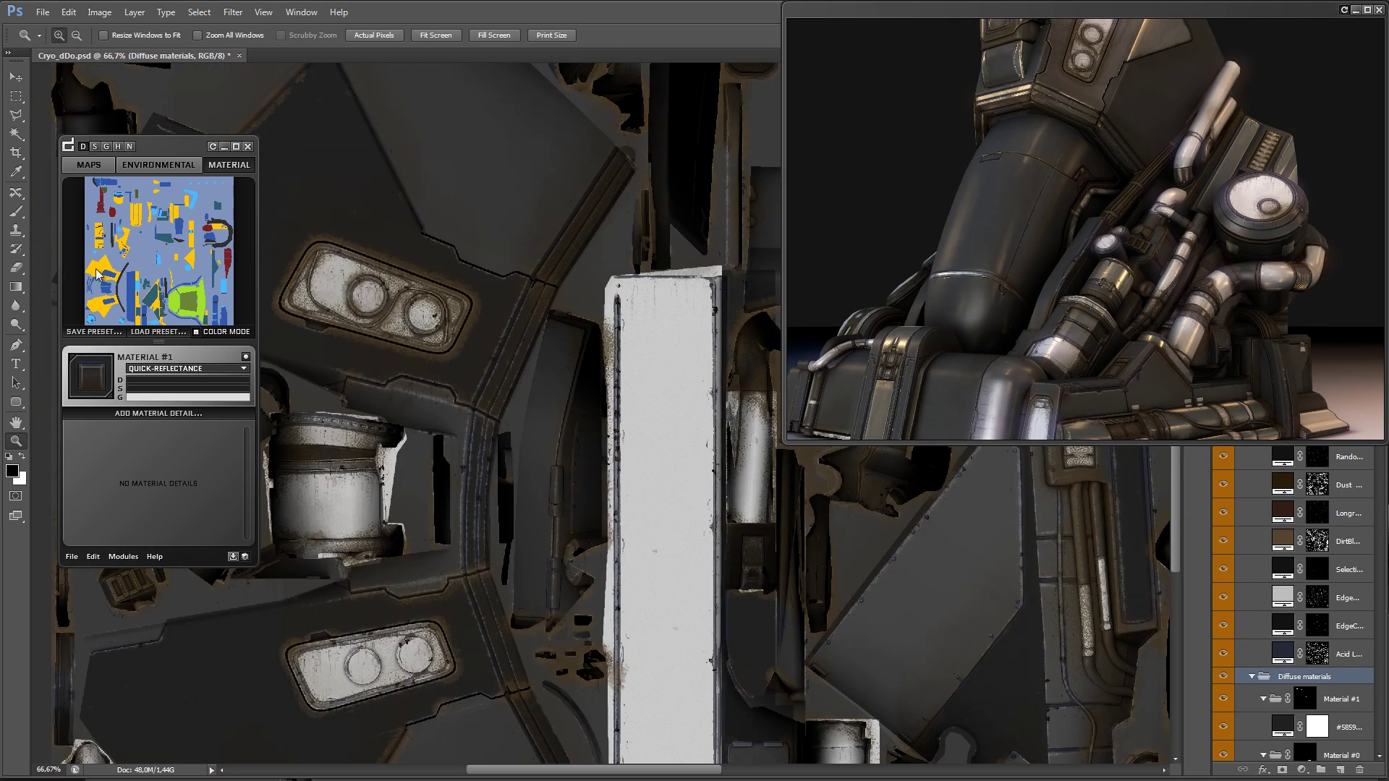
click(152, 380)
click(538, 379)
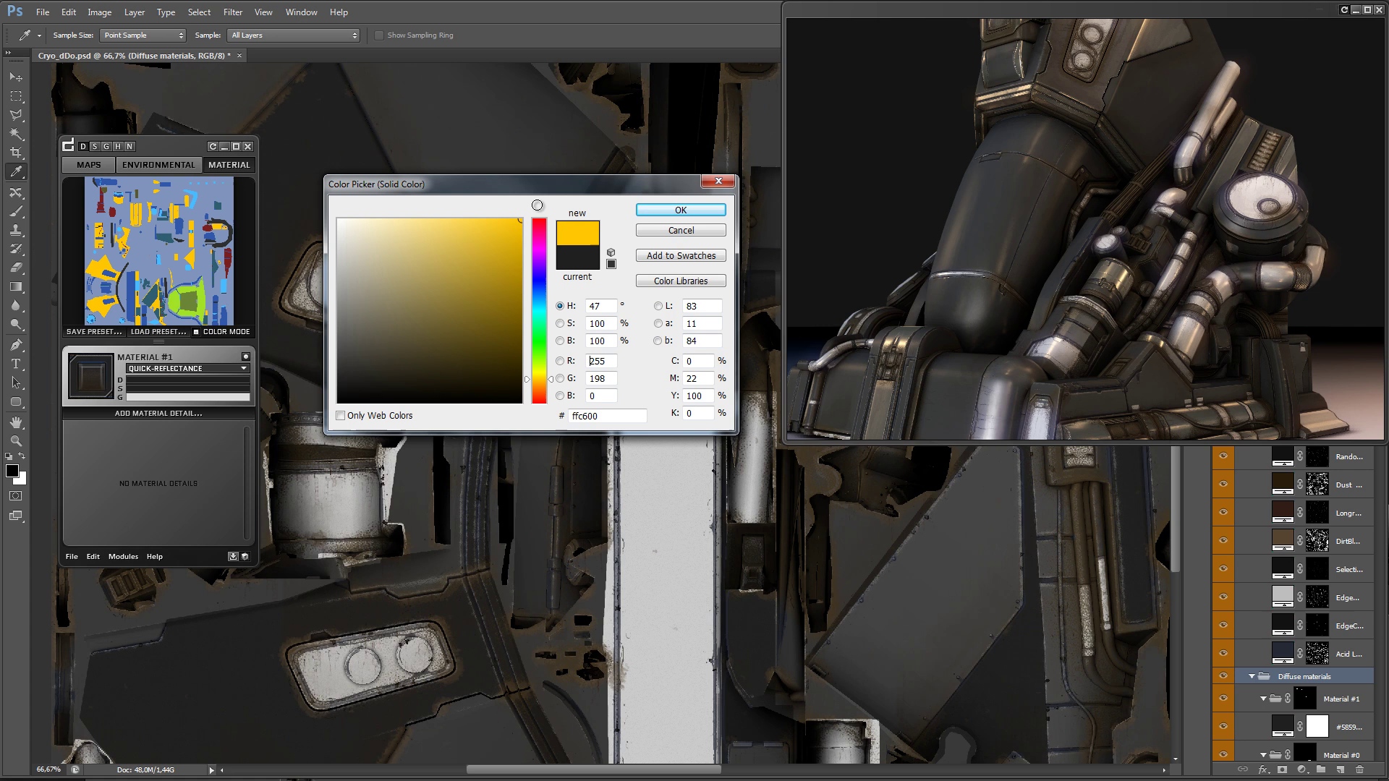
click(537, 384)
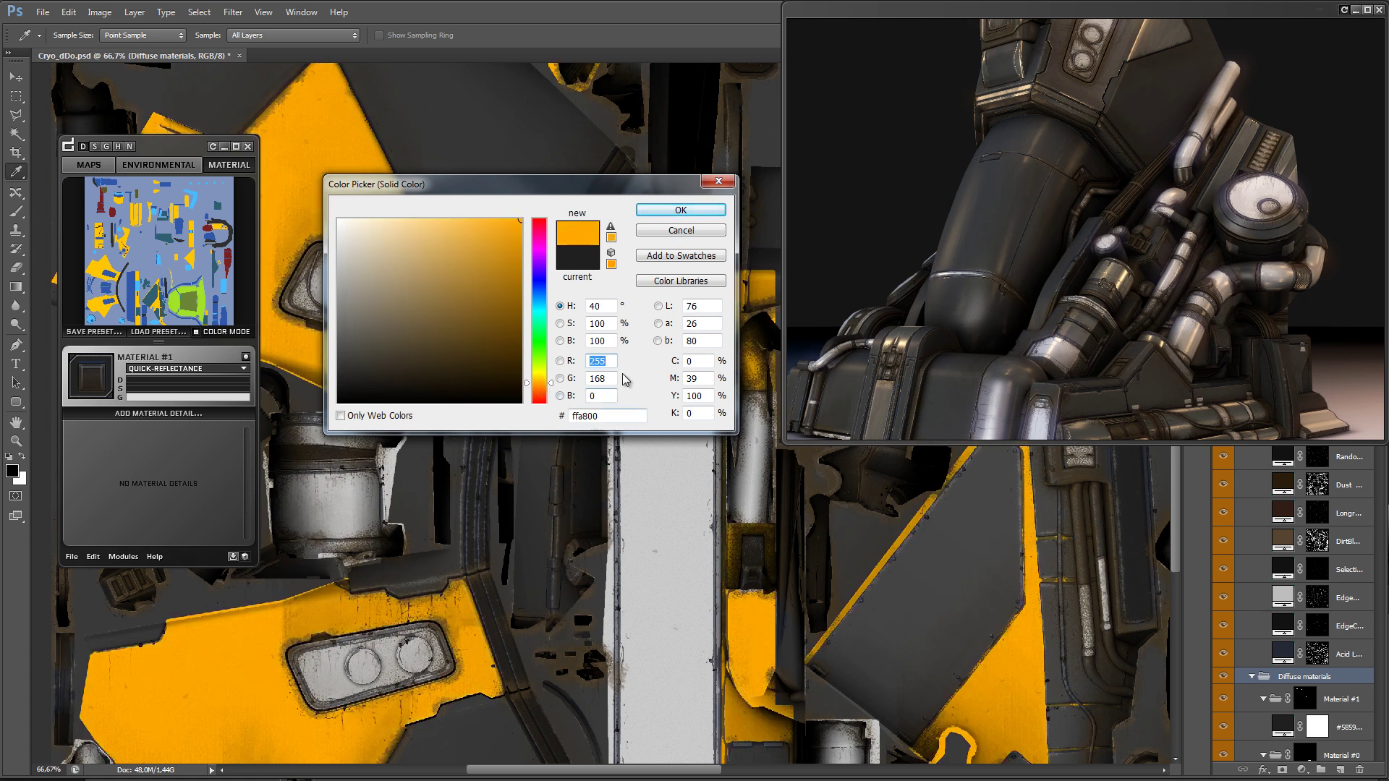
click(669, 212)
Step: Set the orange armour material's specular to grey b5b5b5 and its gloss to a neutral grey of about 60% brightness
click(174, 391)
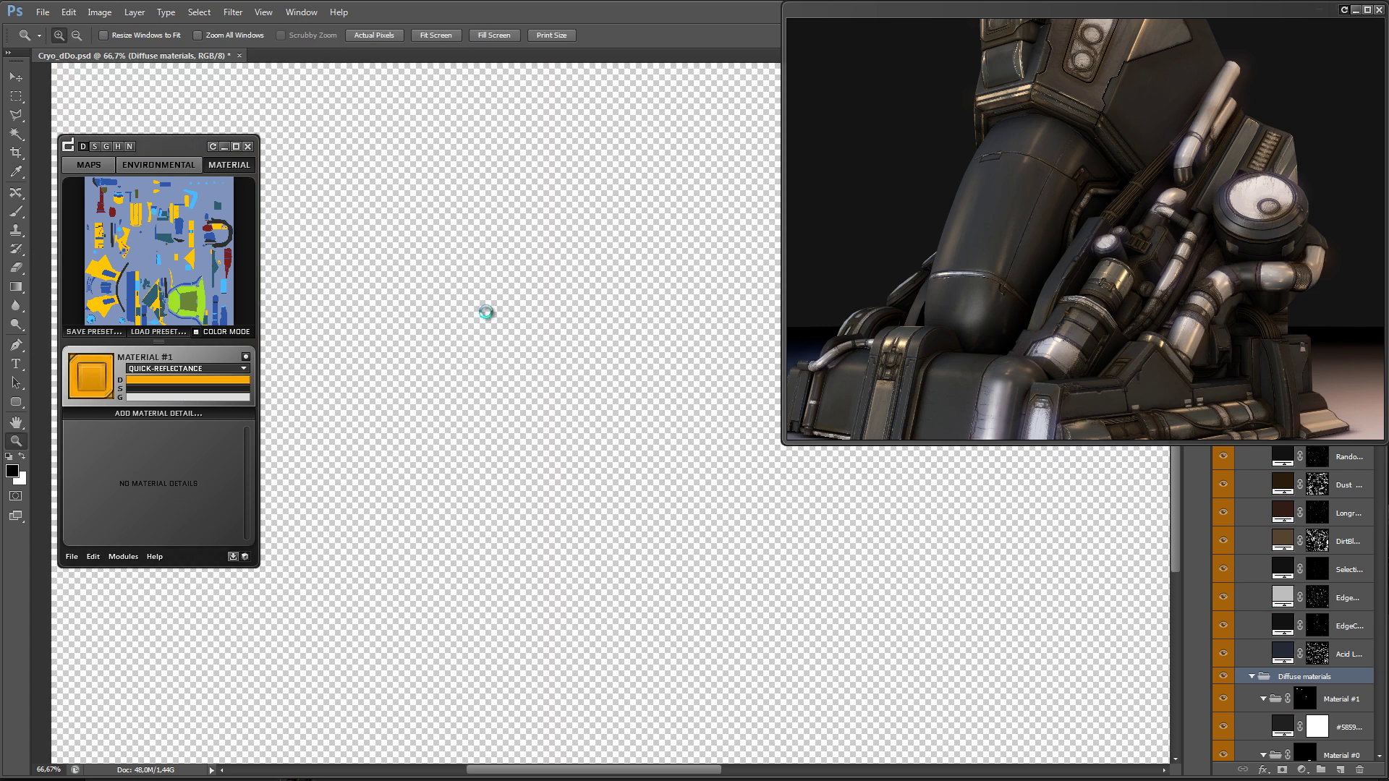
click(304, 301)
click(295, 272)
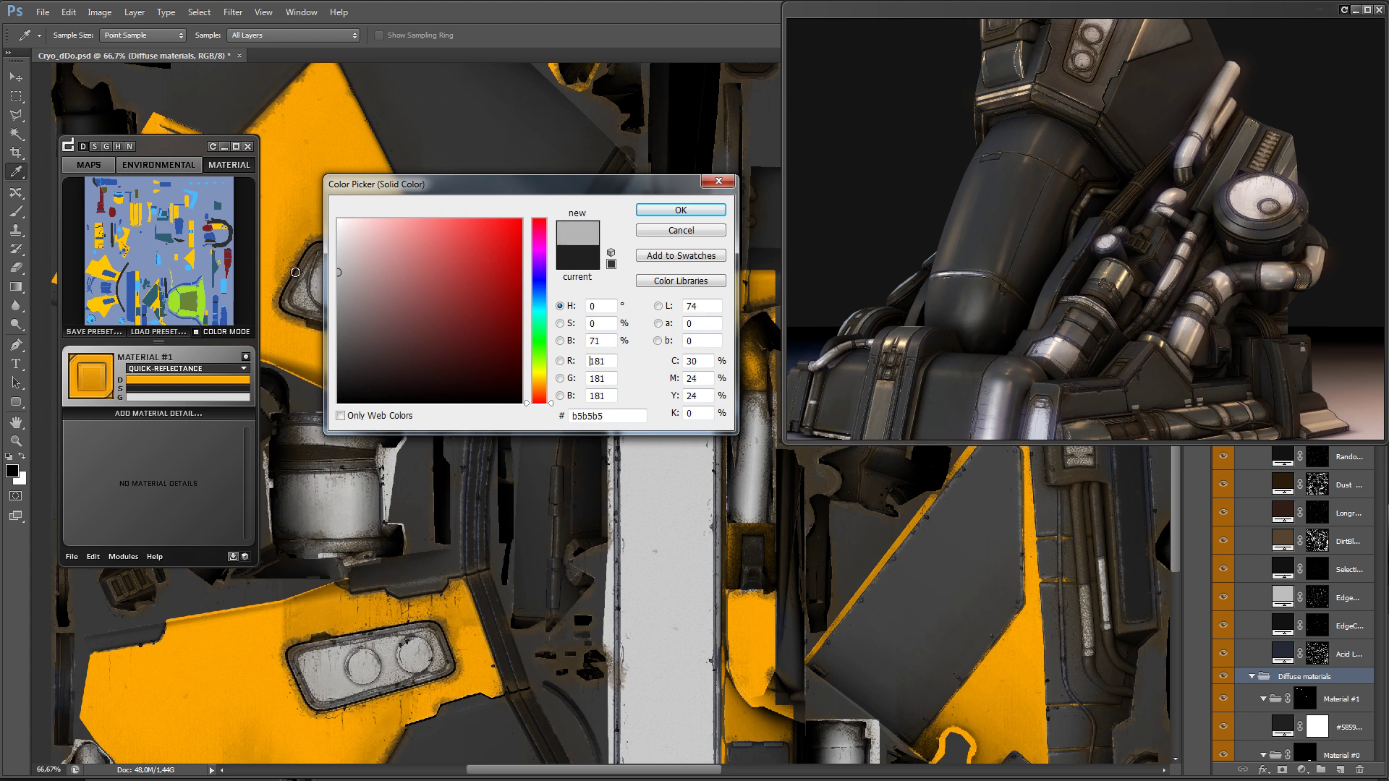
click(657, 210)
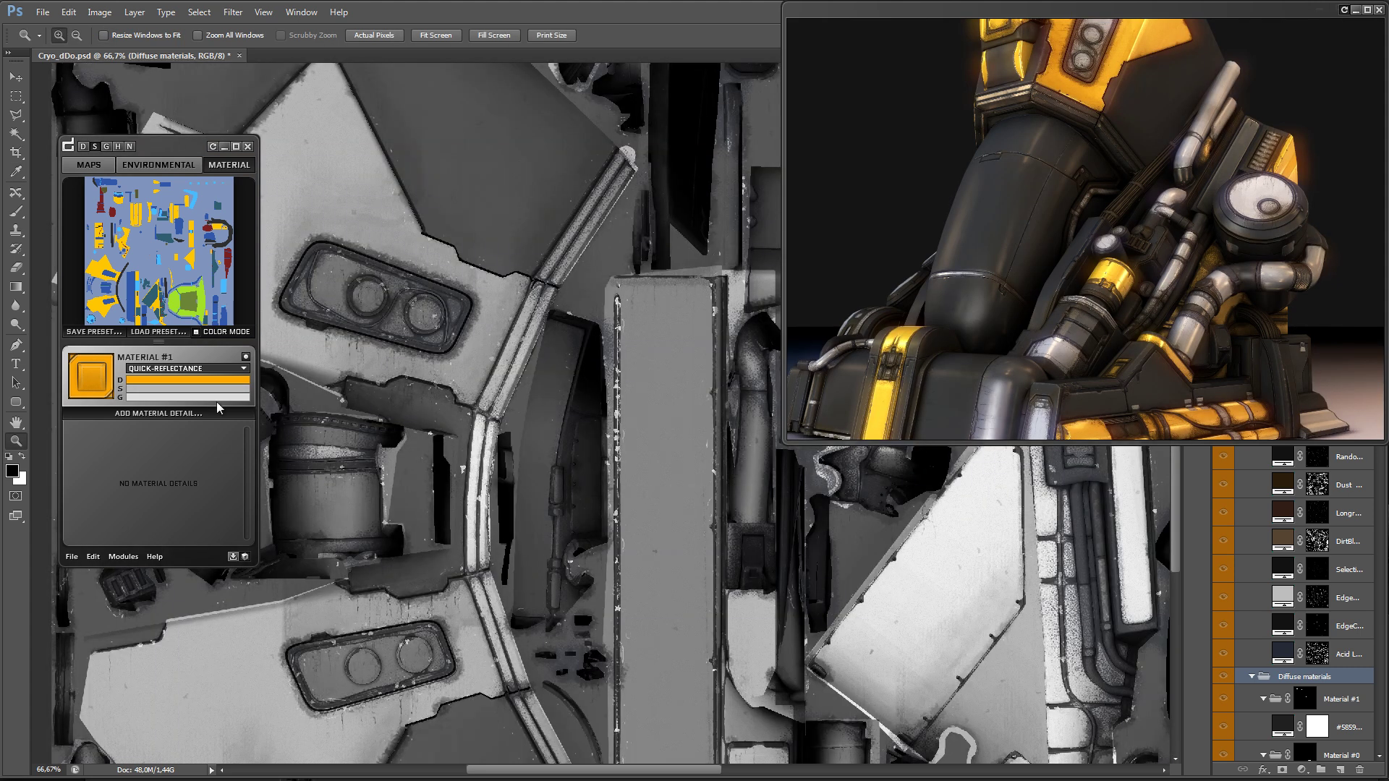
click(217, 398)
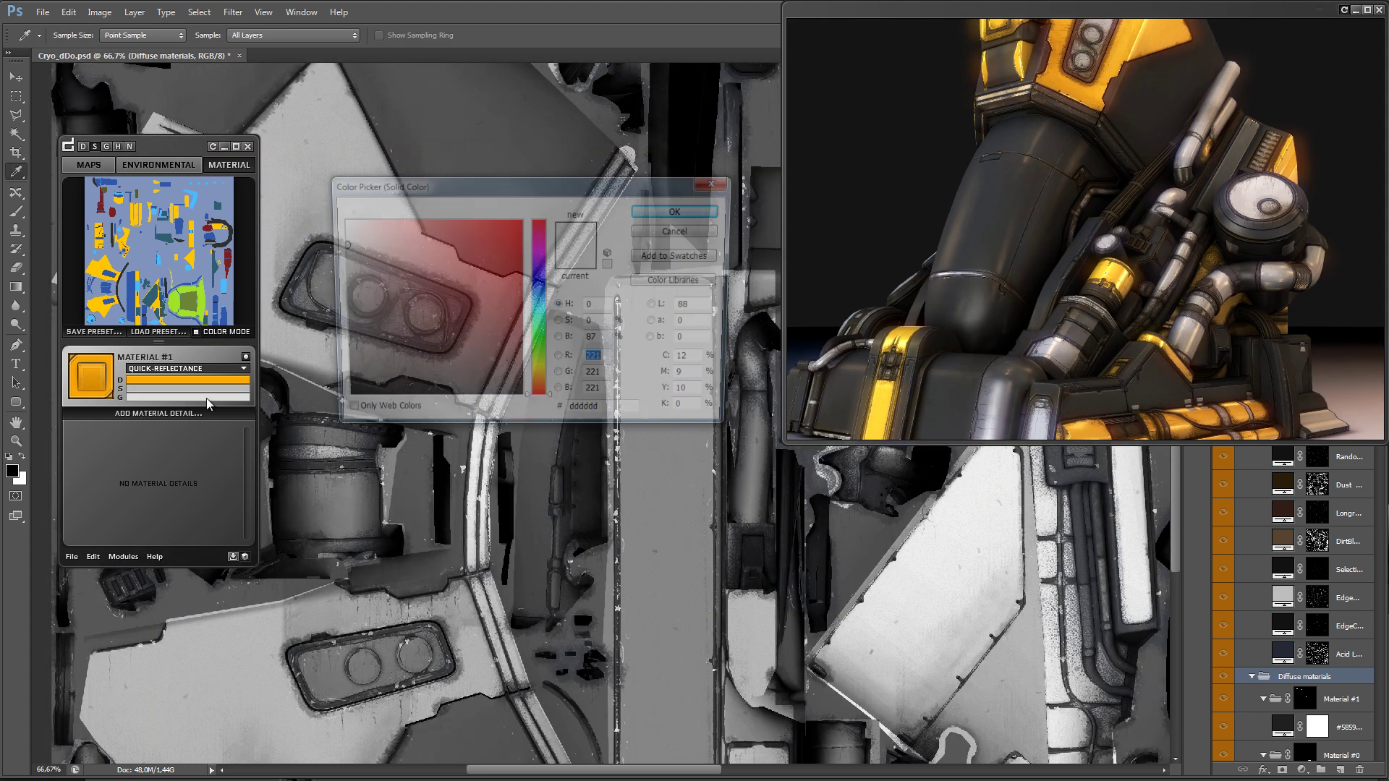
click(309, 292)
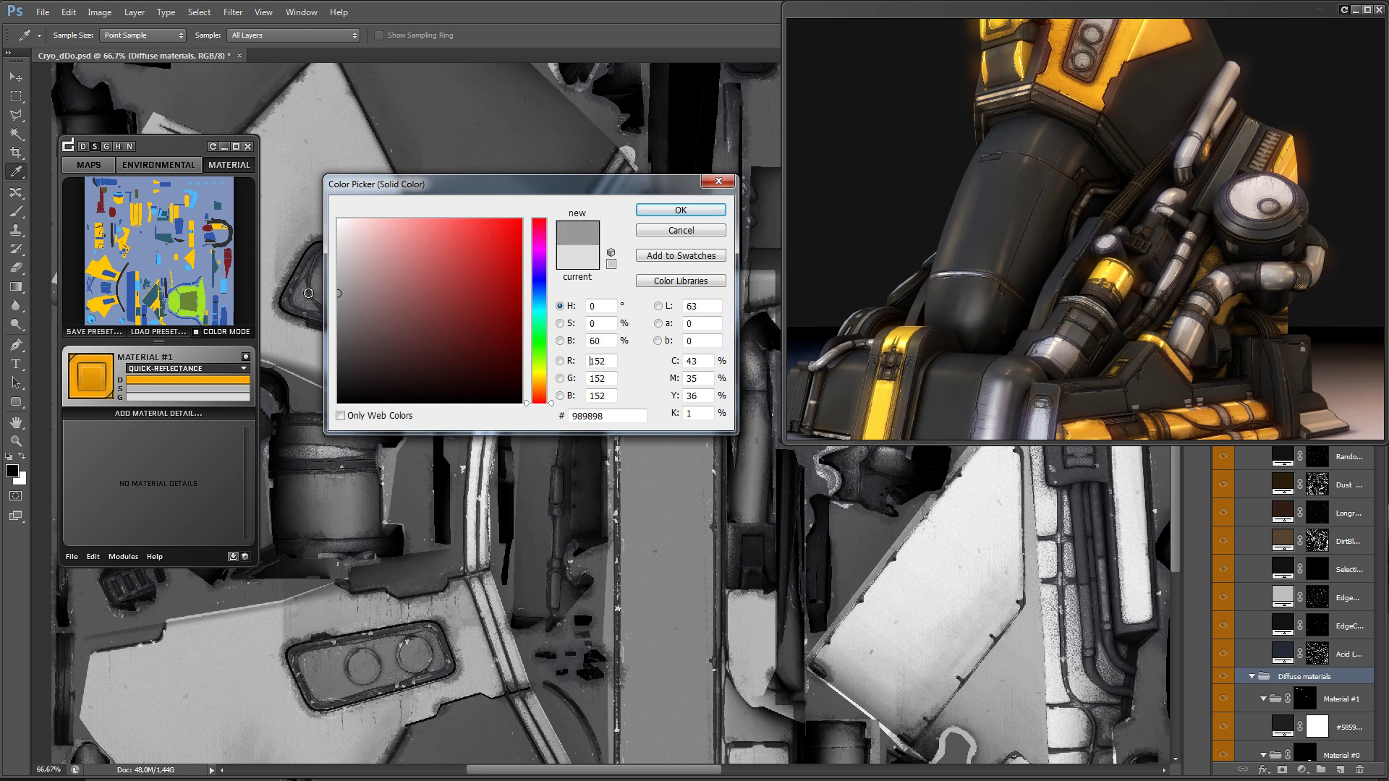
click(305, 296)
key(Return)
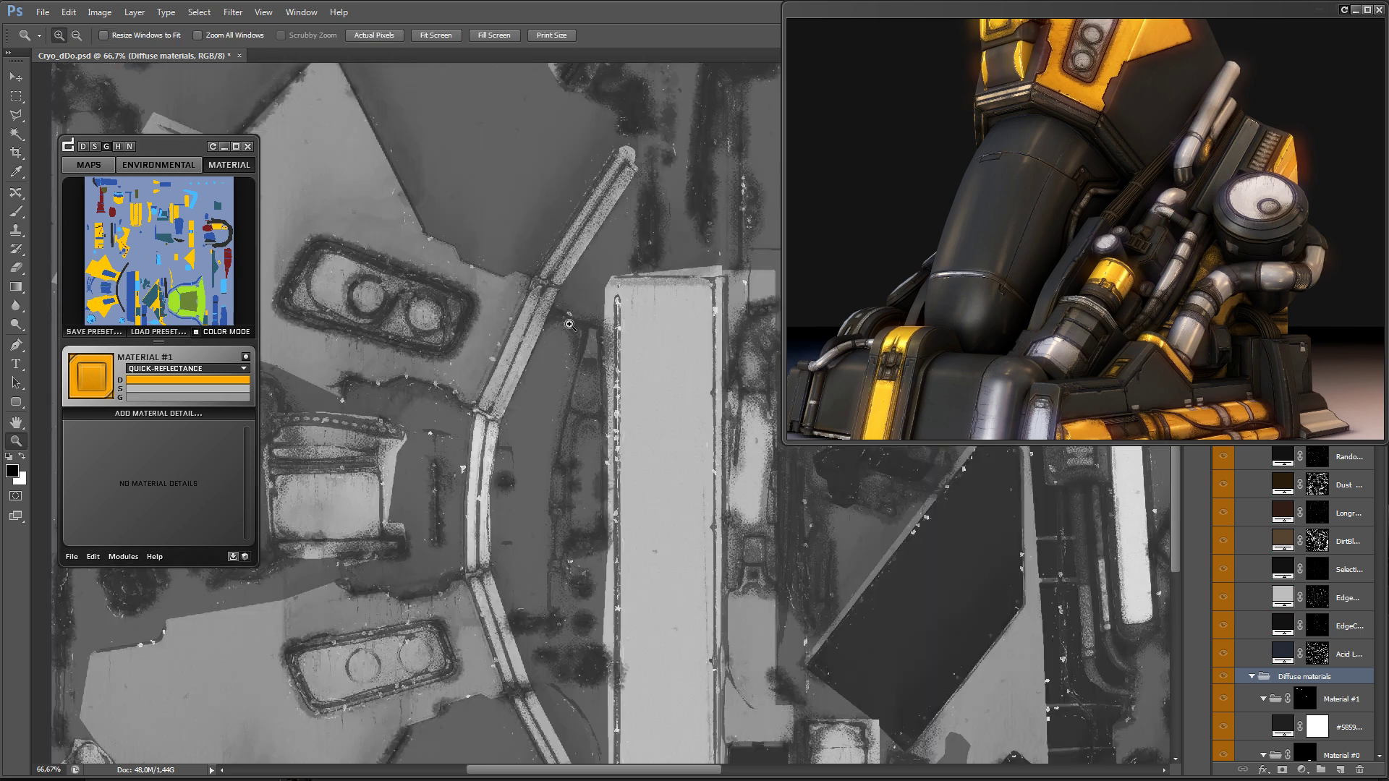
Step: Return to the diffuse map and apply a dark Quick-Reflectance preset to the white metal material of the long strip
drag(673, 252, 577, 361)
click(83, 146)
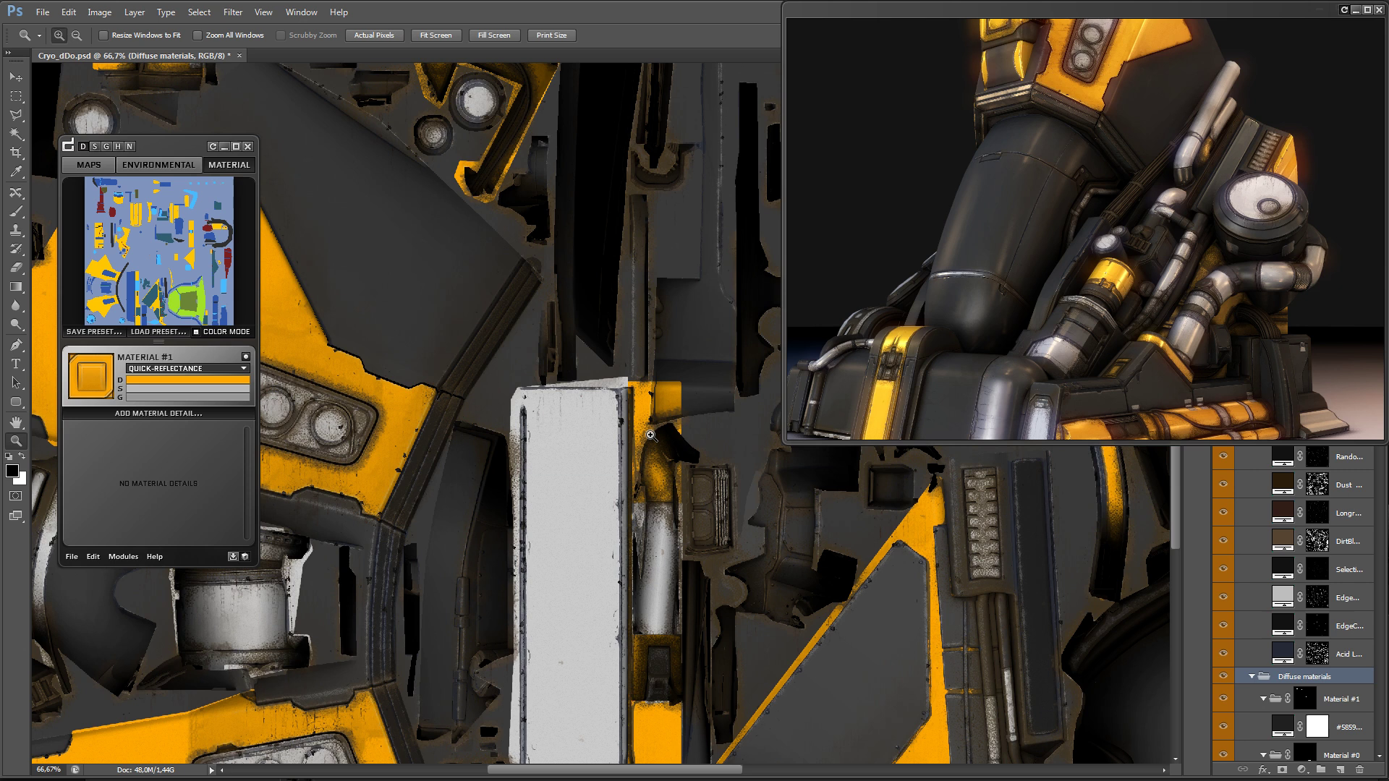
drag(442, 551, 401, 251)
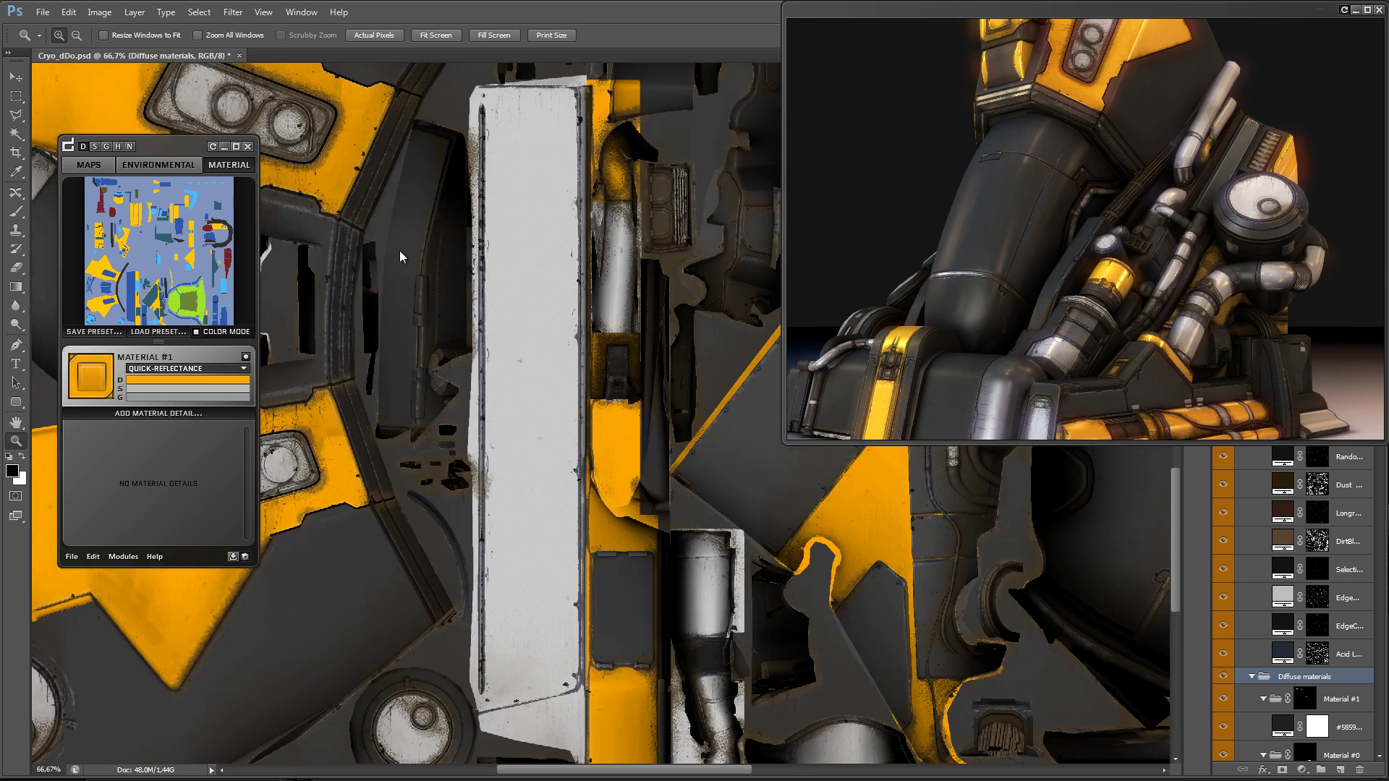
click(164, 369)
click(165, 434)
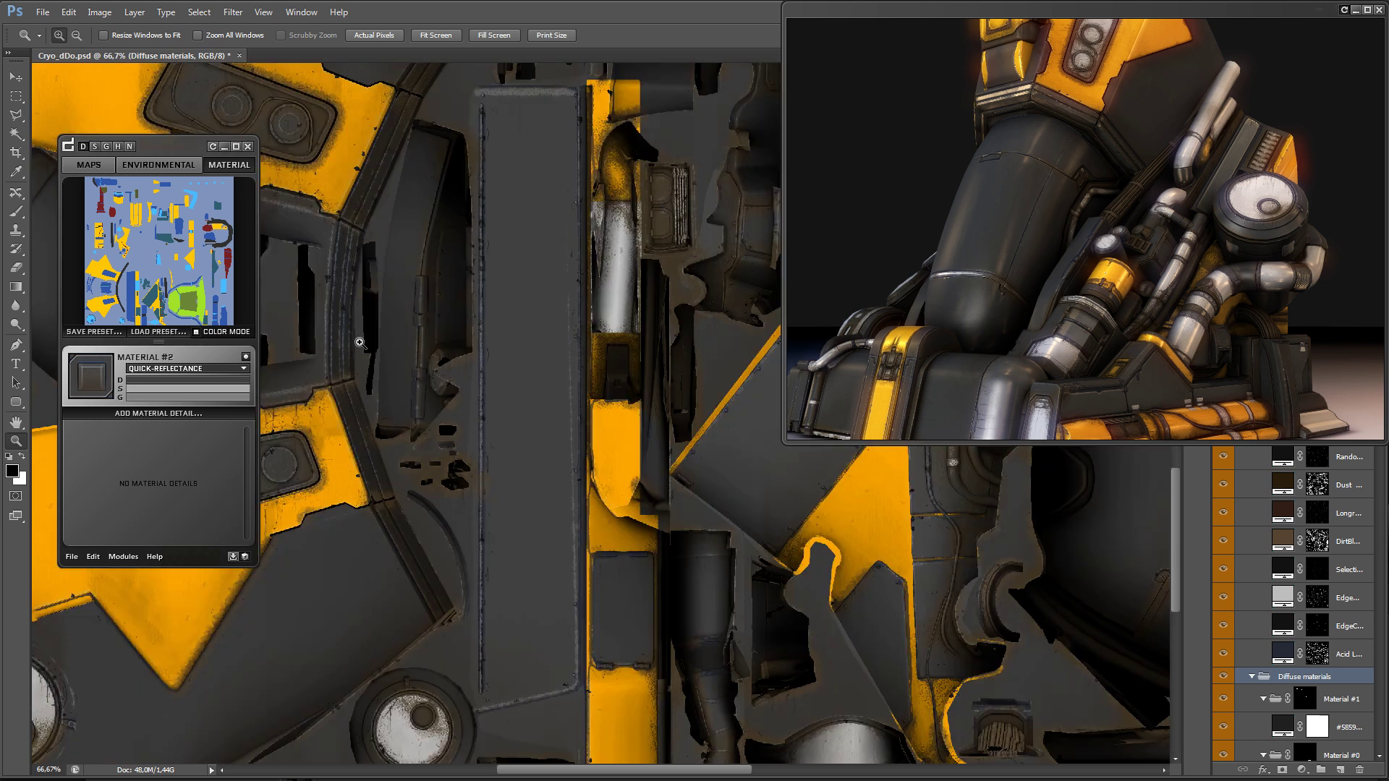
Step: Set the diffuse colour of the dark green ID material on the central shell panel to off-white d7d3c6
drag(582, 280, 561, 354)
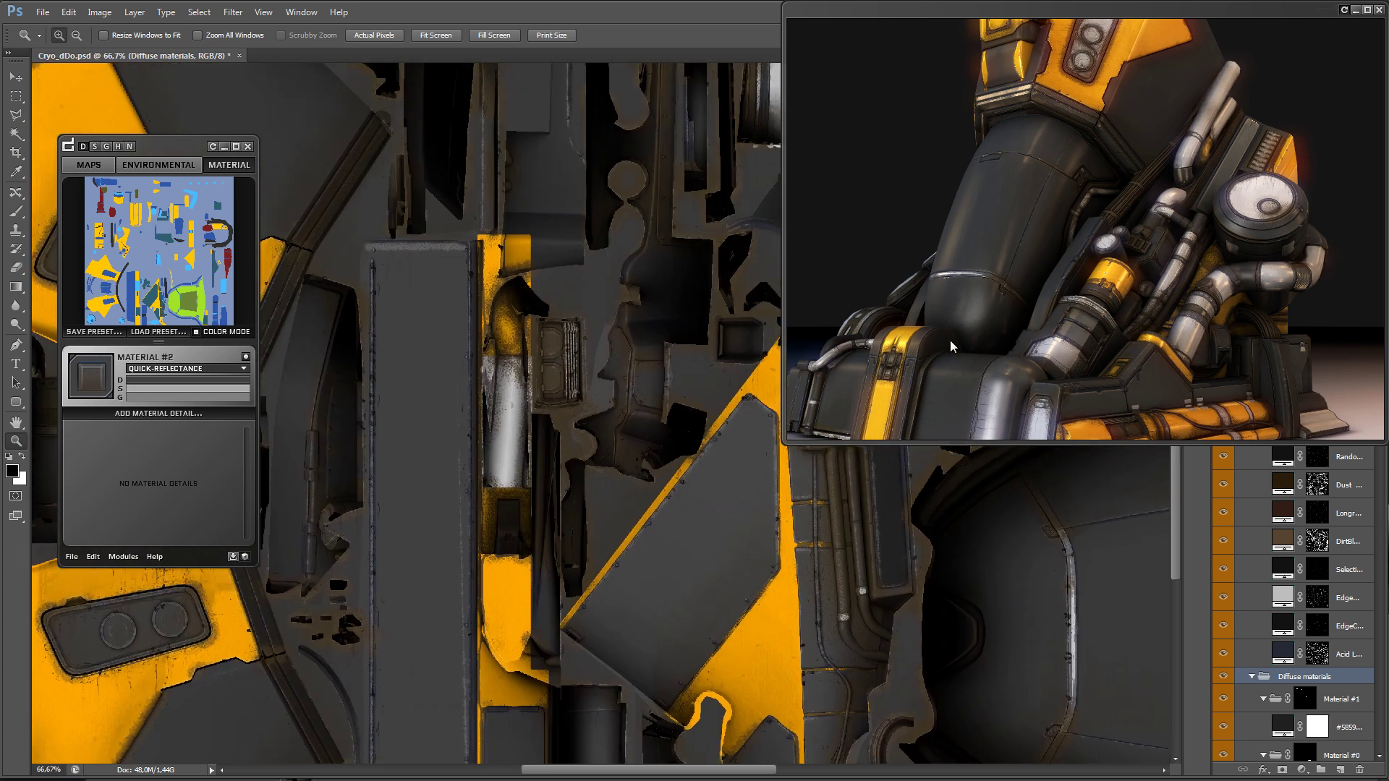
drag(954, 340, 1021, 286)
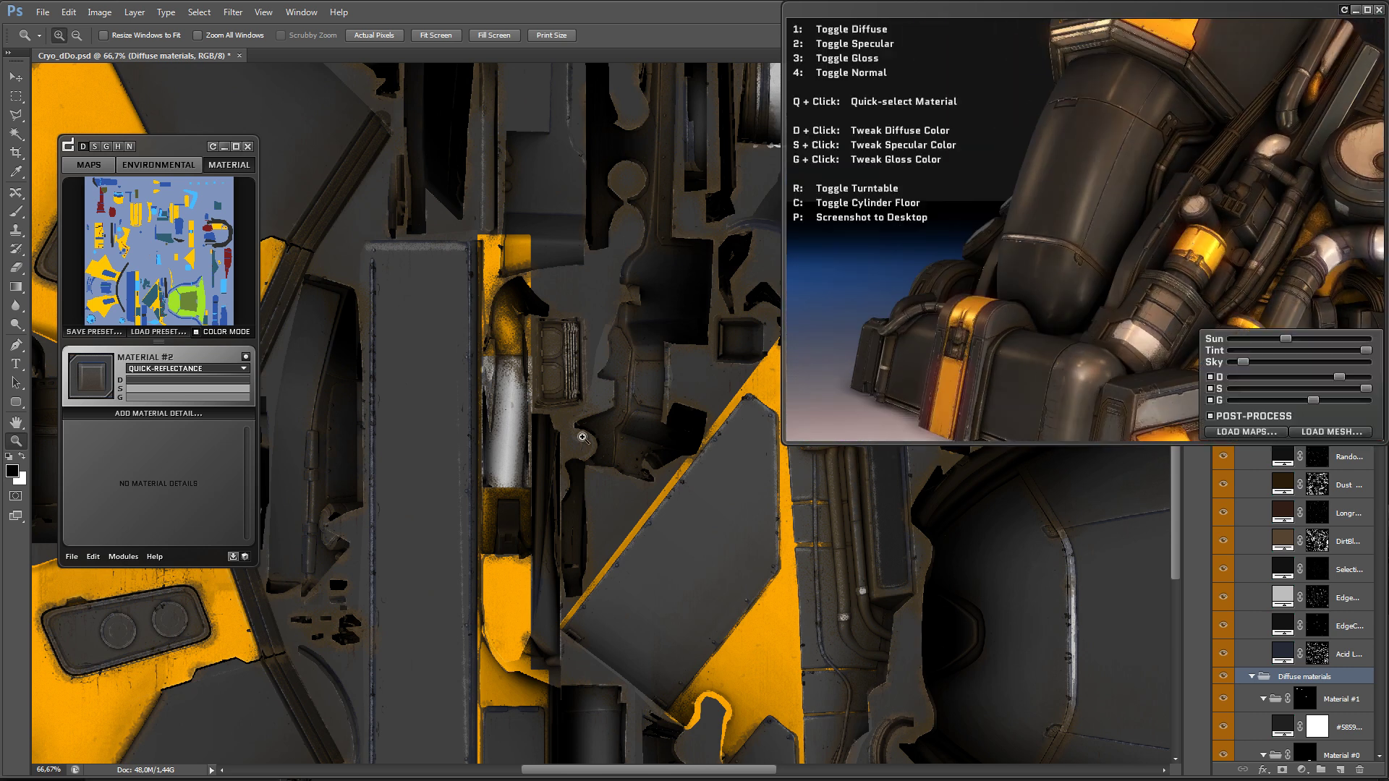
drag(946, 541, 666, 500)
drag(751, 552, 489, 437)
click(185, 298)
click(216, 377)
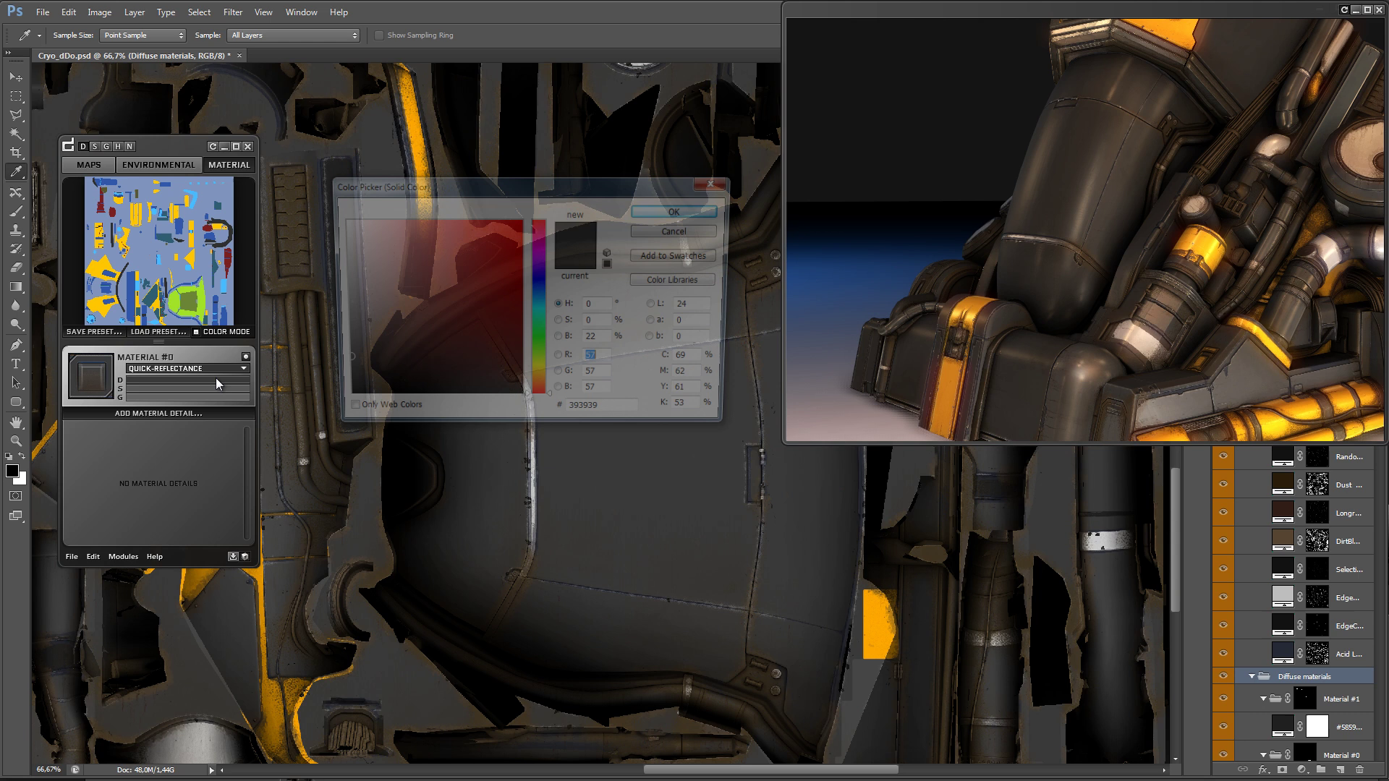
drag(349, 286, 357, 249)
click(540, 374)
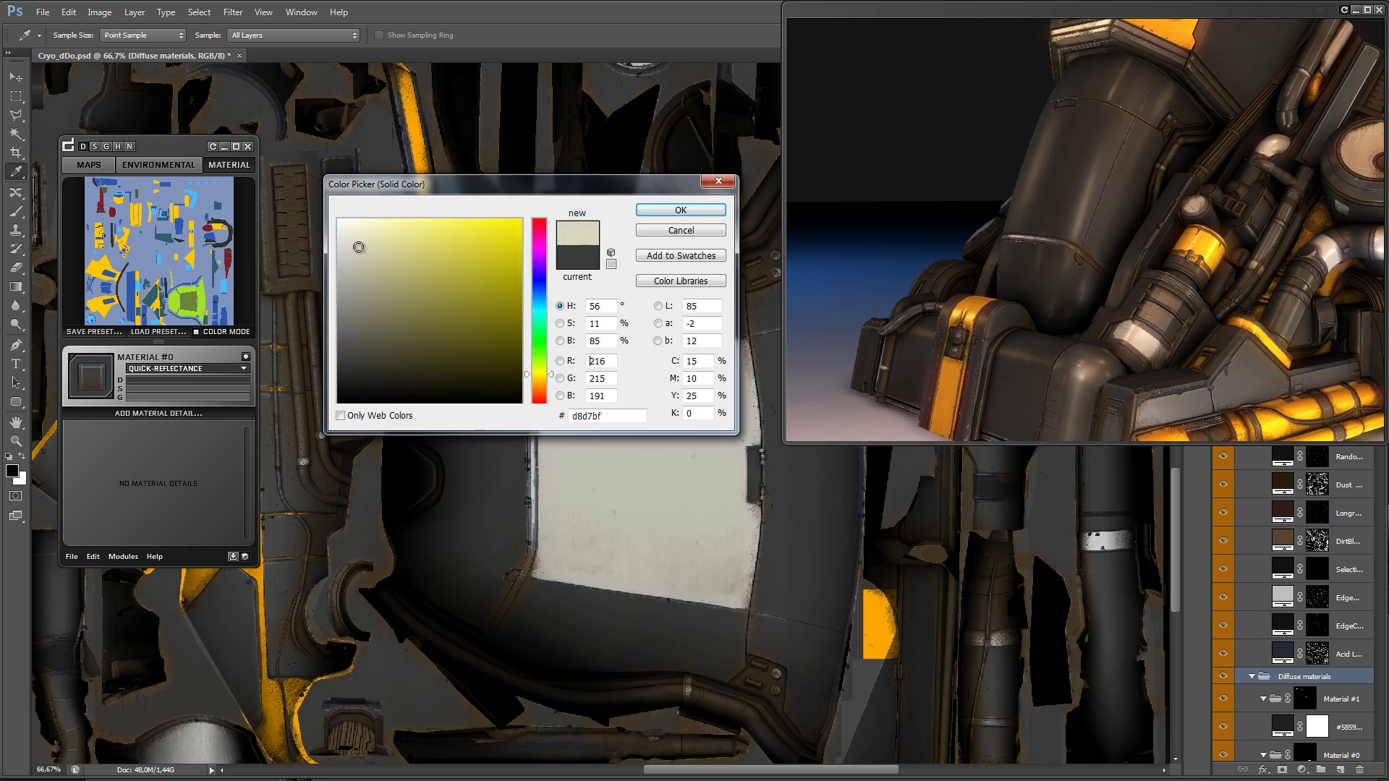
double_click(590, 416)
text(d7d3c6)
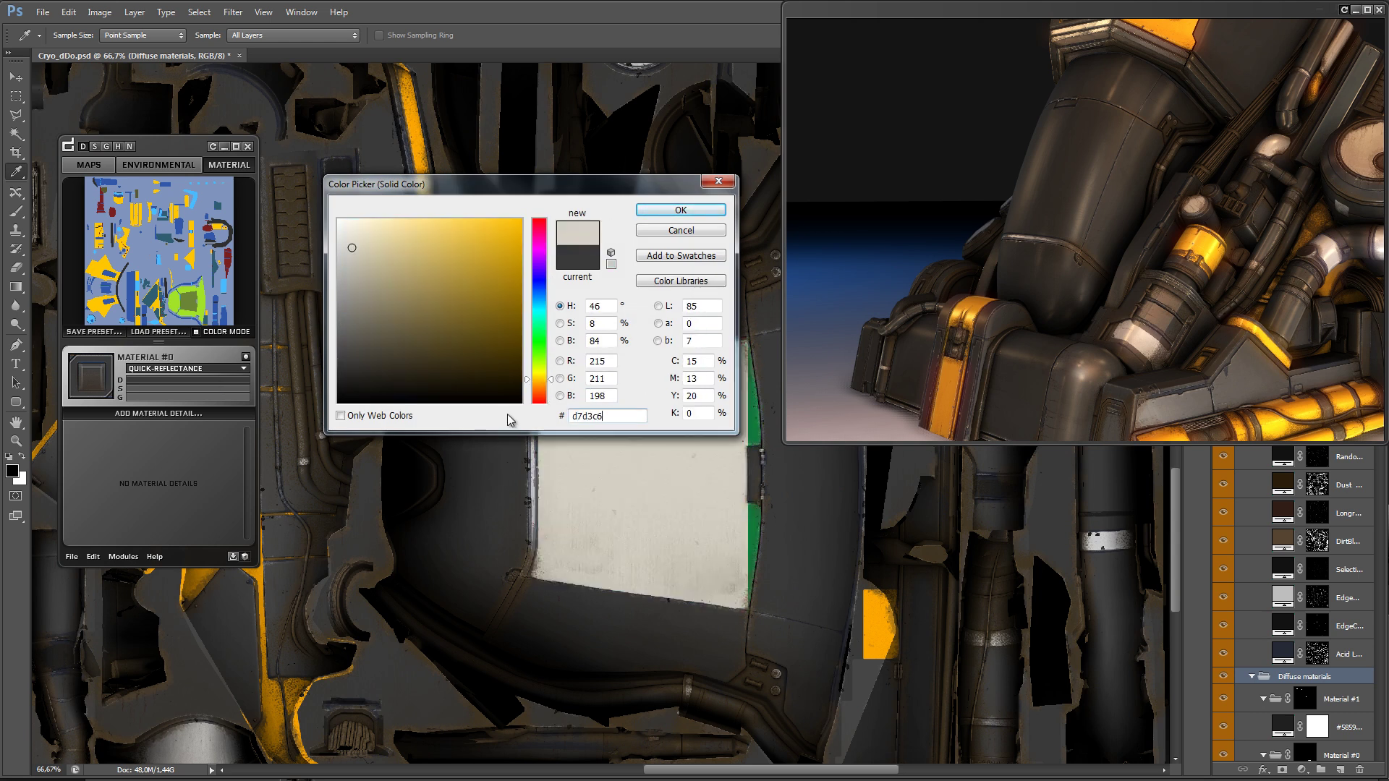
key(Return)
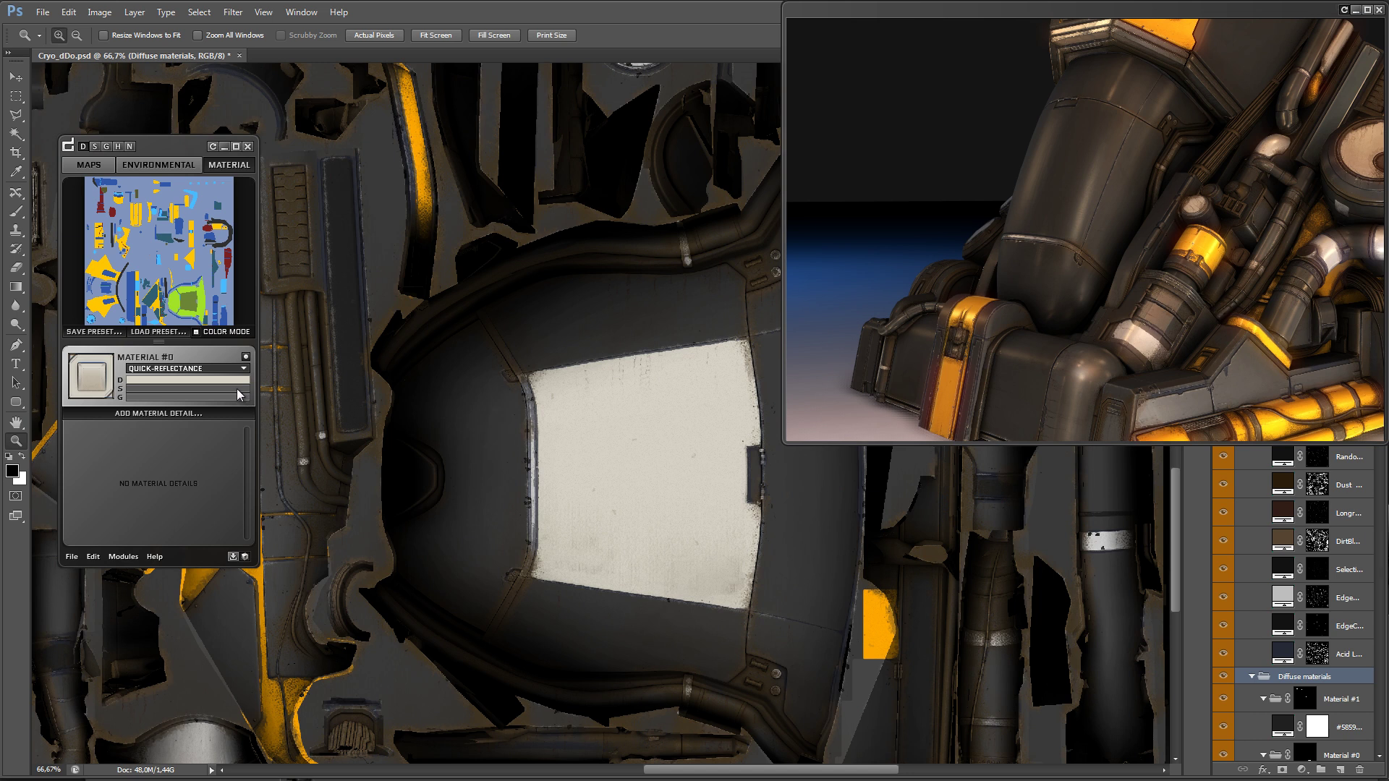
Step: Adjust the off-white panel material's reflectance to a neutral grey
click(238, 395)
mouse_move(352, 299)
mouse_down()
mouse_move(332, 271)
mouse_move(337, 336)
mouse_up()
key(Return)
key(z)
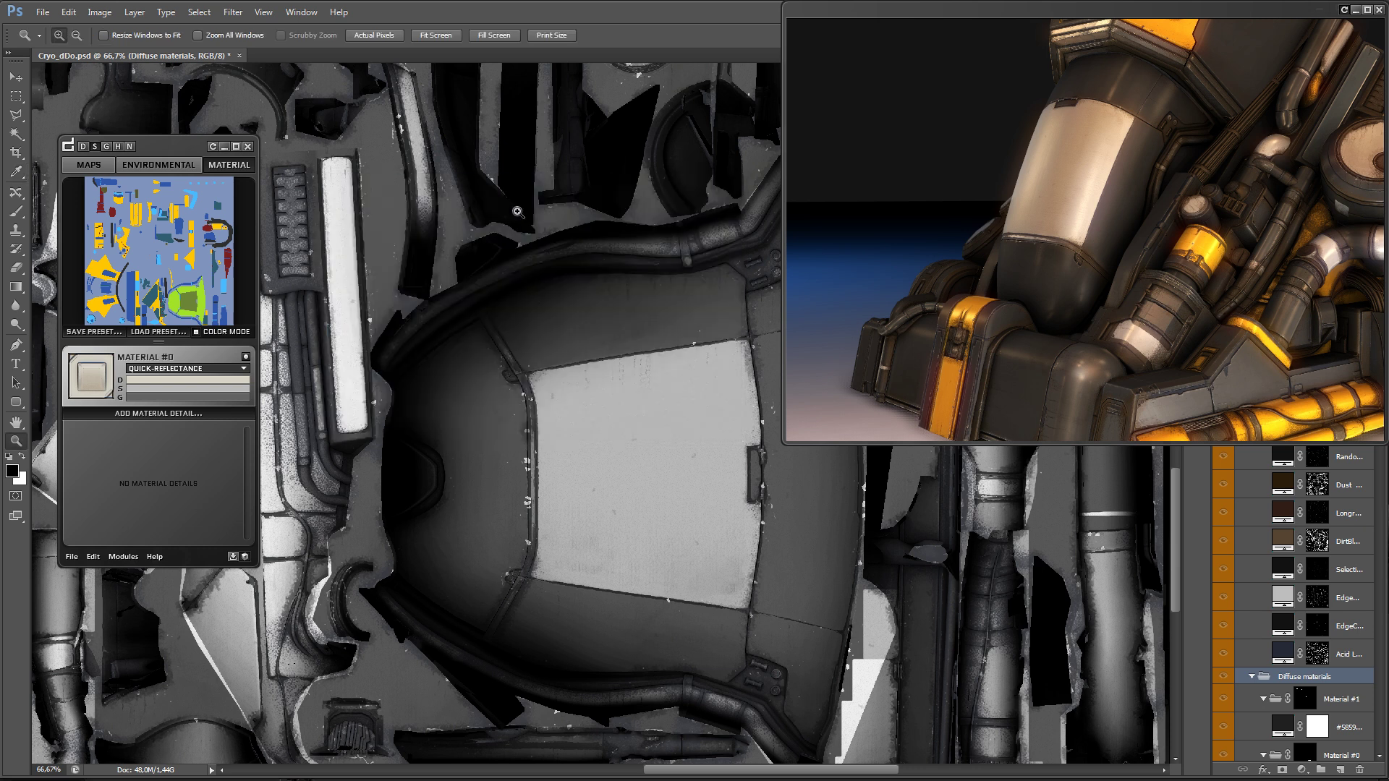
Step: Set the diffuse of the bright green ID material surrounding the central panel to beb9aa and open its specular colour
click(204, 298)
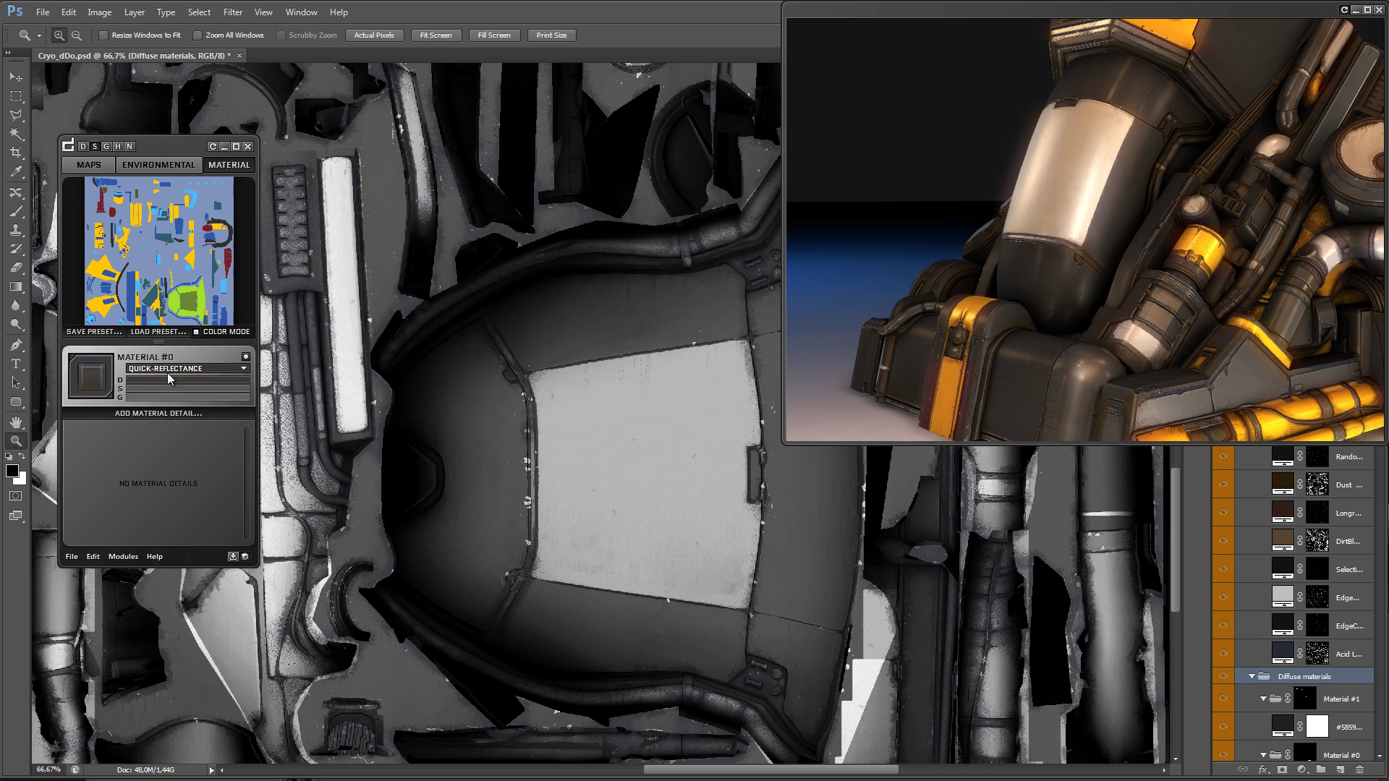
click(168, 380)
click(539, 378)
click(359, 251)
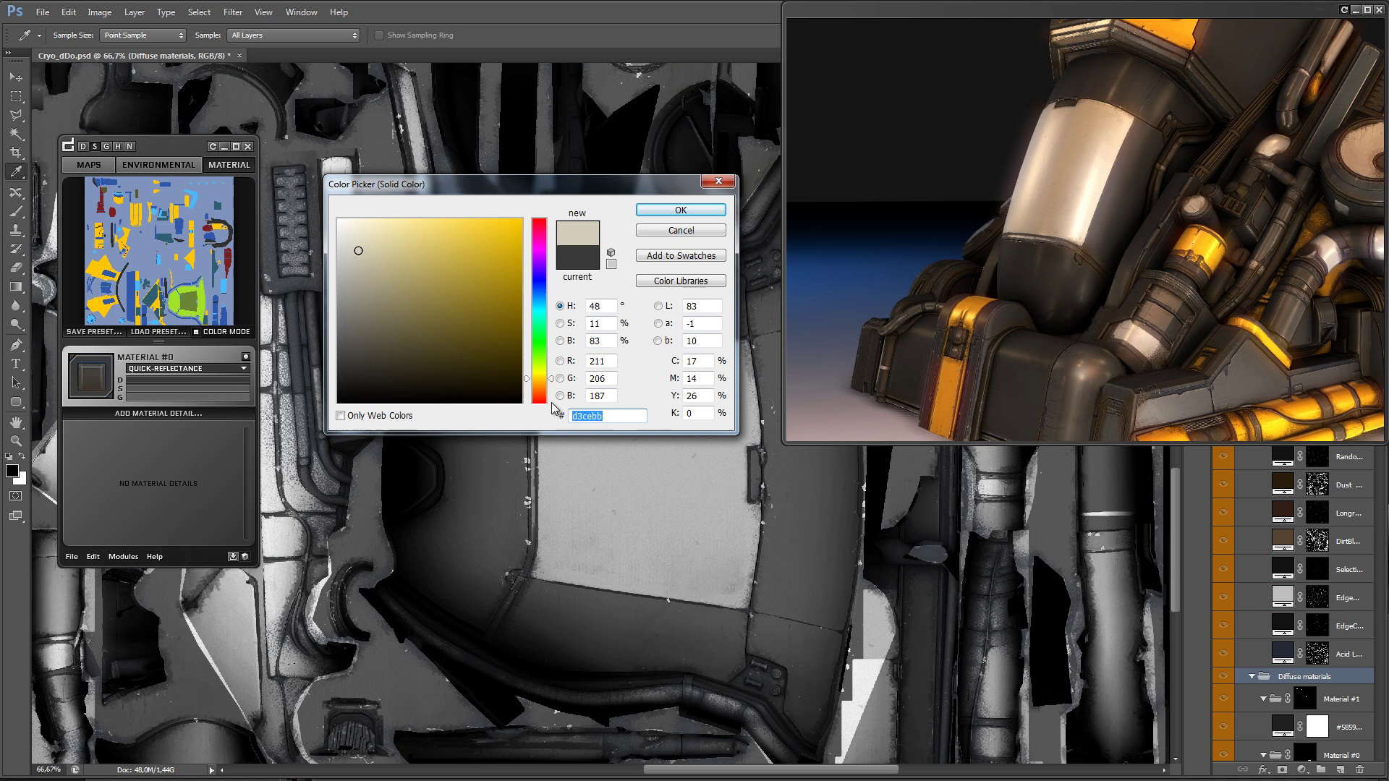
text(beb9aa)
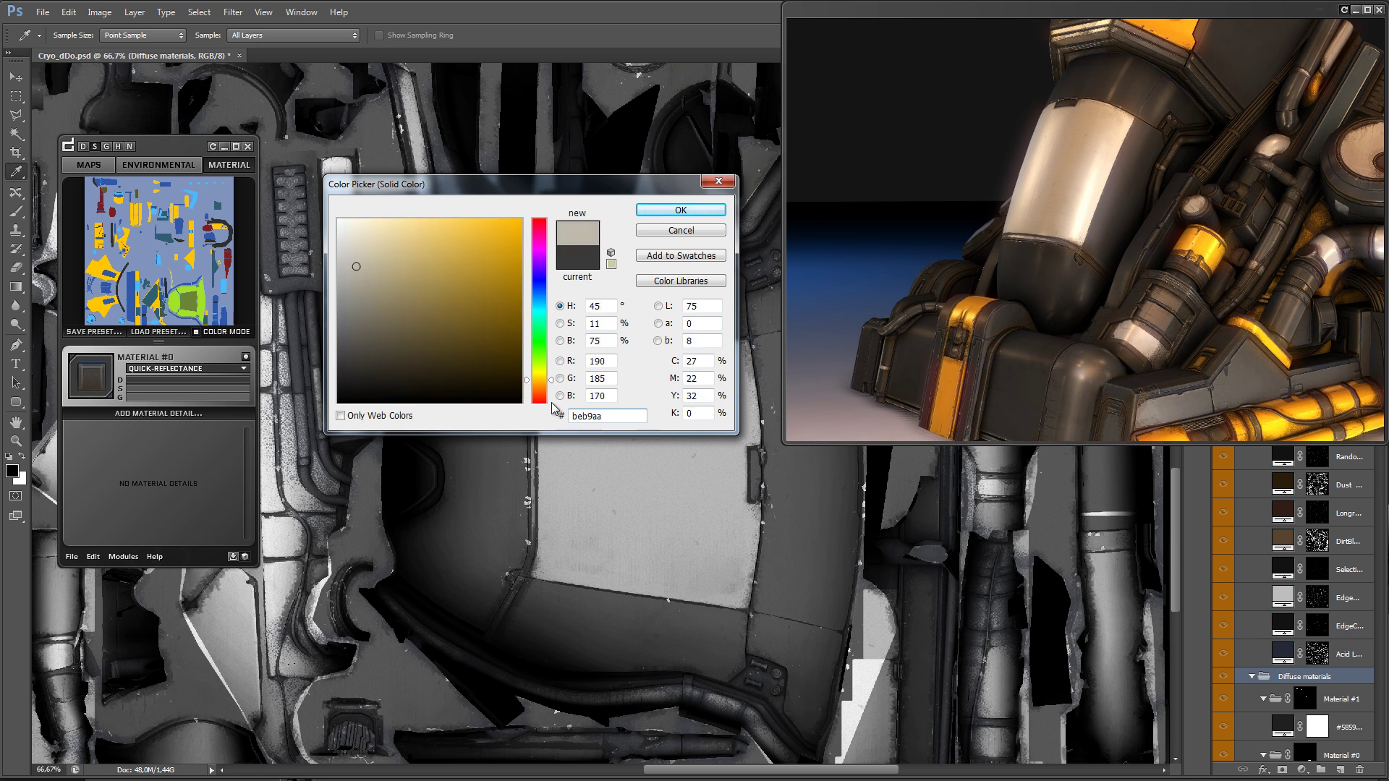
key(Return)
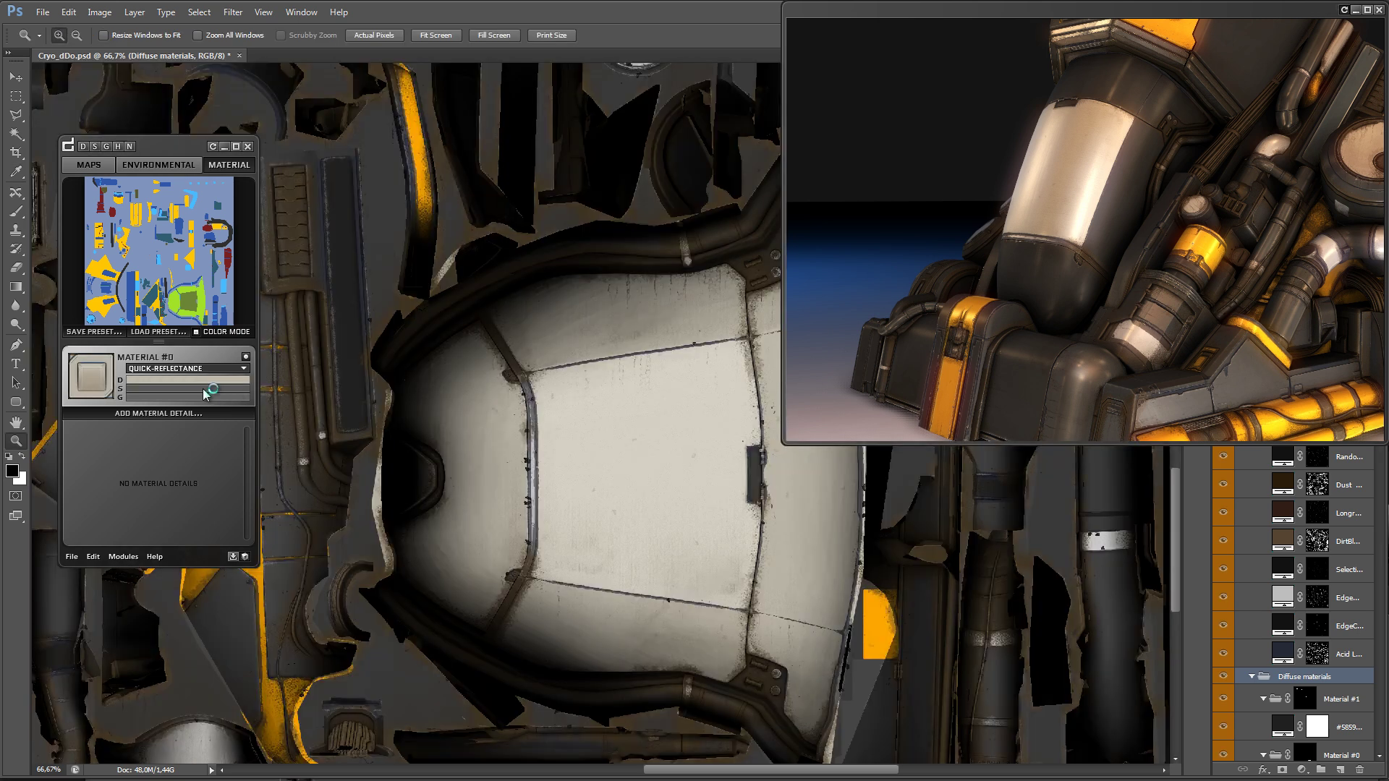
click(203, 390)
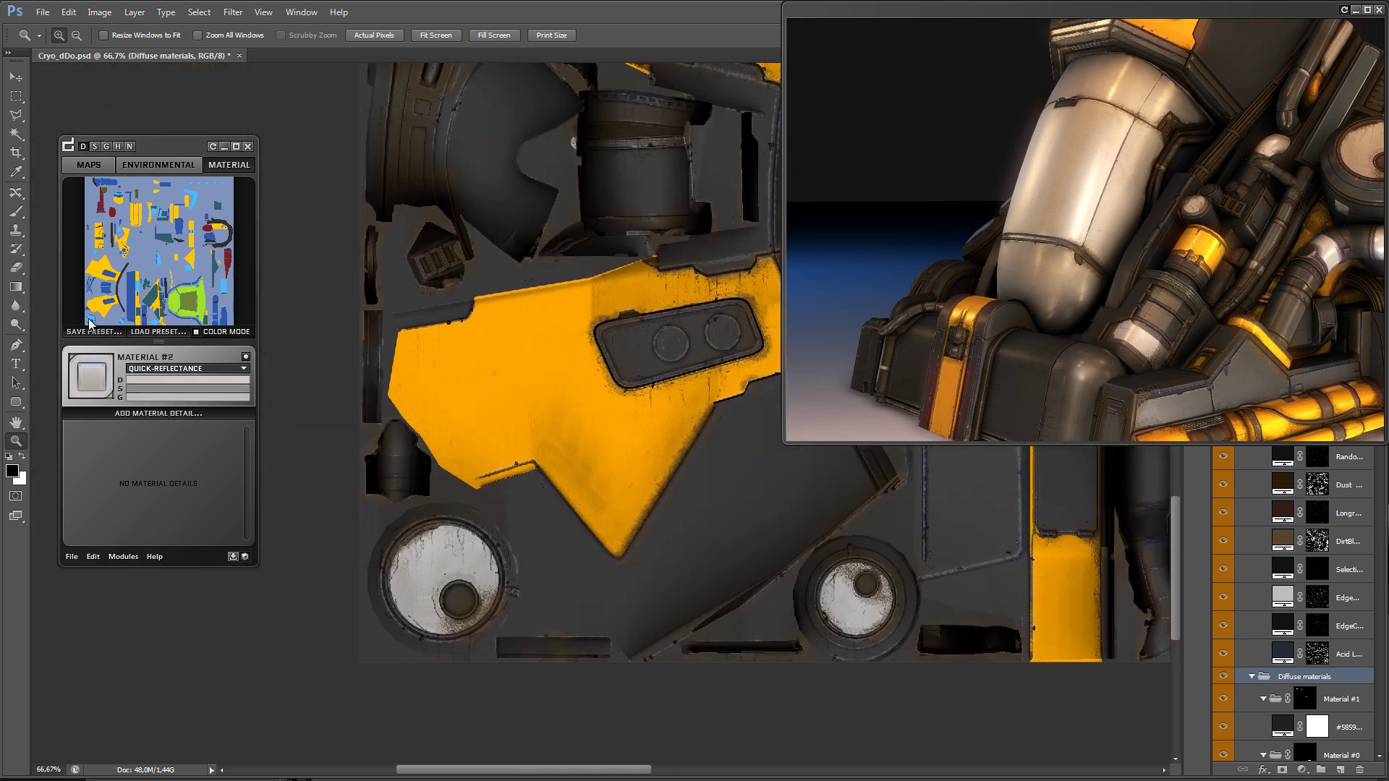
Step: Apply a dark Quick-Reflectance preset with bright specular and gloss to the white material of the round parts
click(146, 368)
click(149, 402)
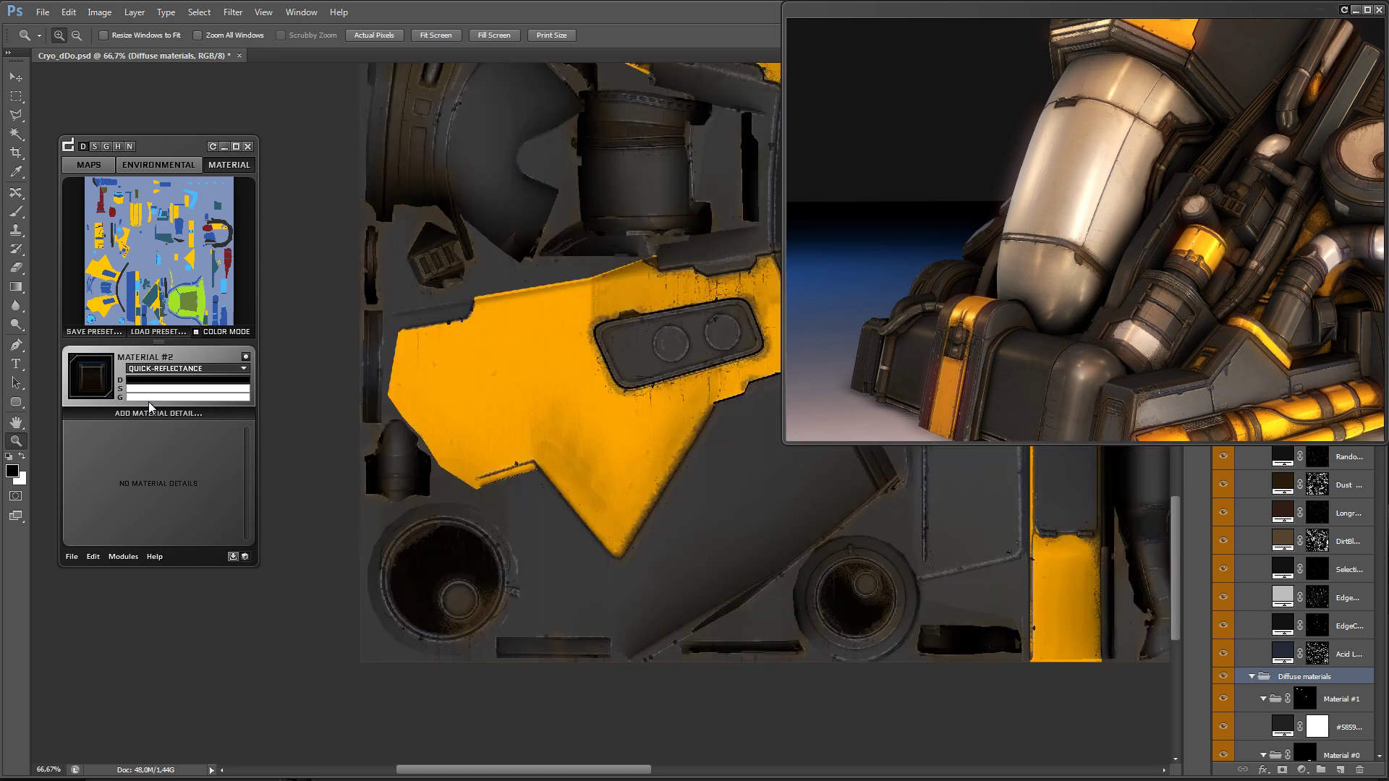
Step: Adjust the diffuse colour of the next material on the 3D model, settling on a neutral dark grey
drag(567, 263, 584, 428)
scroll(1045, 205, down, 5)
drag(1045, 205, 998, 157)
scroll(964, 156, up, 5)
click(999, 157)
drag(637, 183, 682, 195)
click(586, 389)
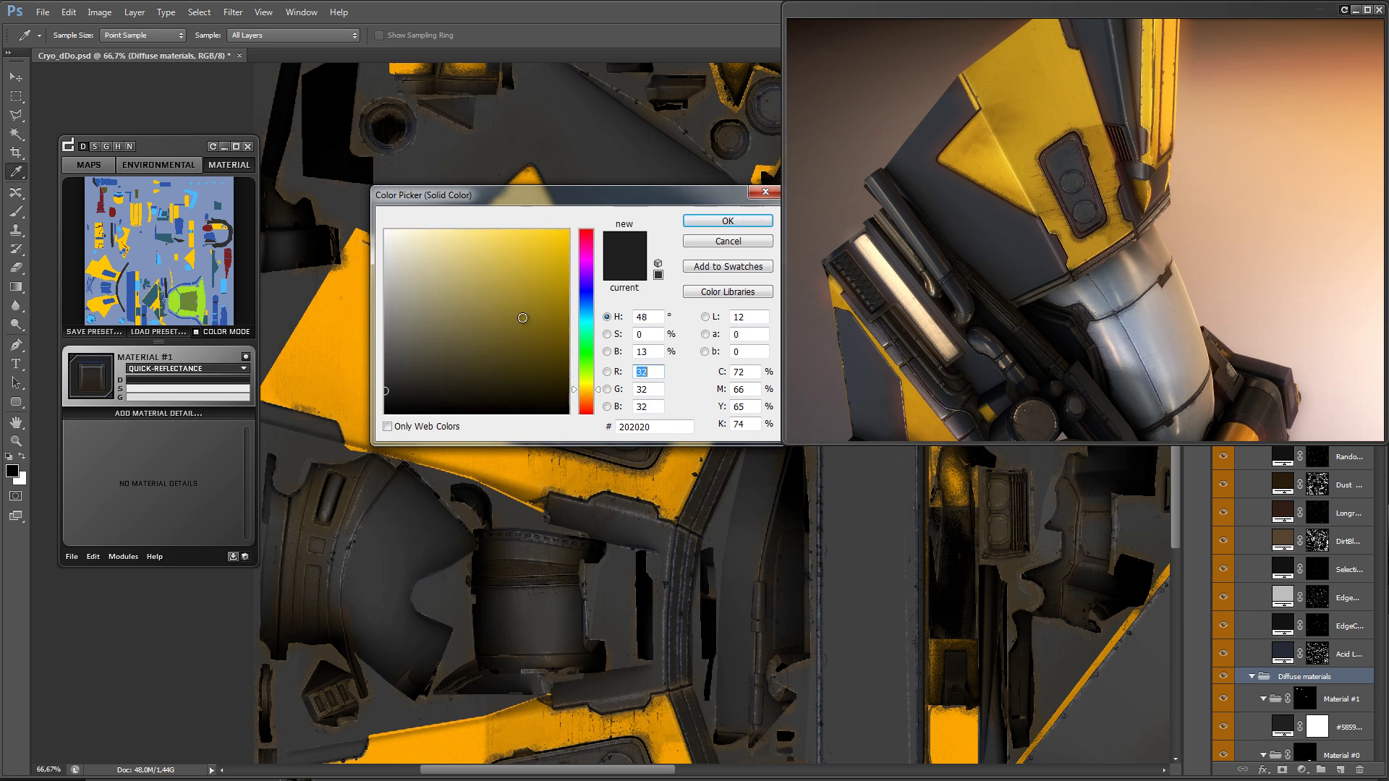
drag(524, 320, 575, 230)
drag(434, 349, 385, 389)
click(728, 221)
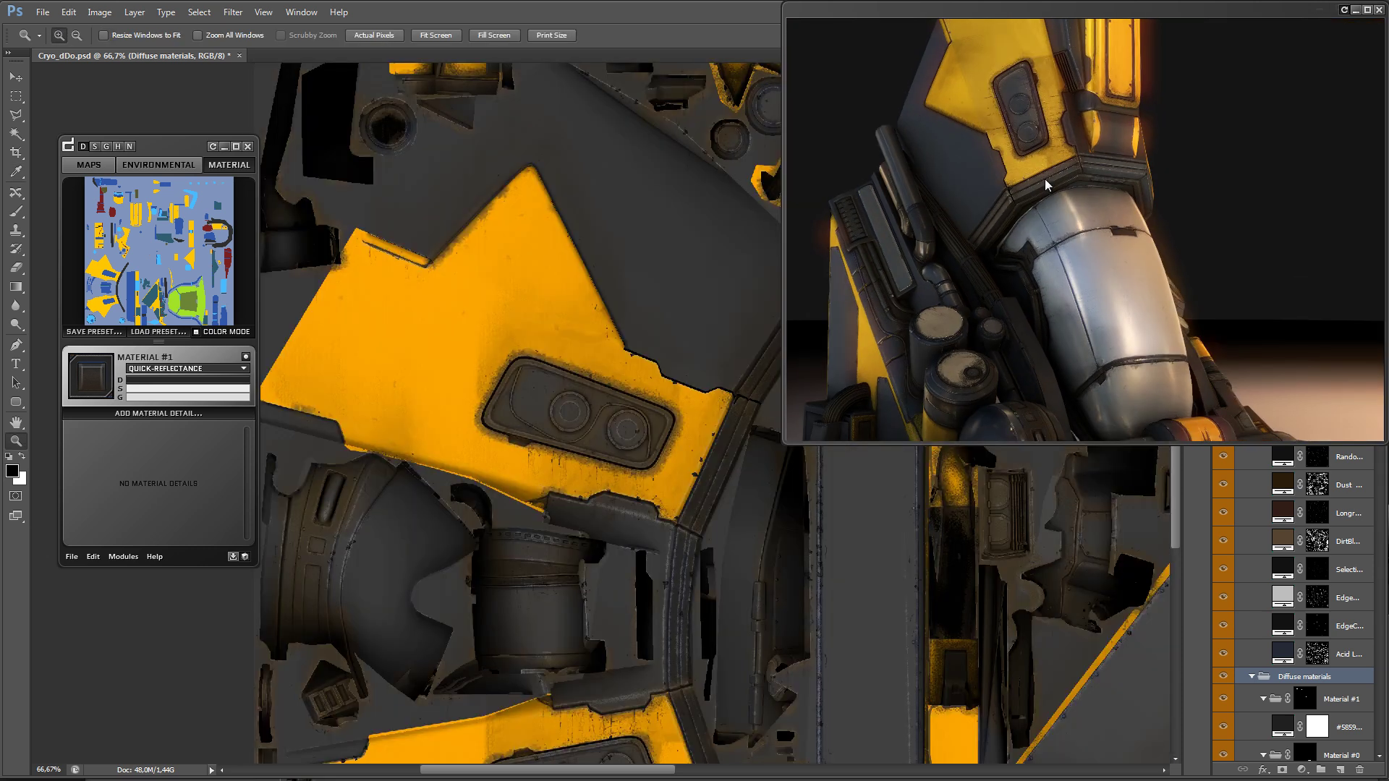
Step: Pick another material on the 3D model, set its diffuse colour to 3a3a3a and darken its specular grey
click(1022, 186)
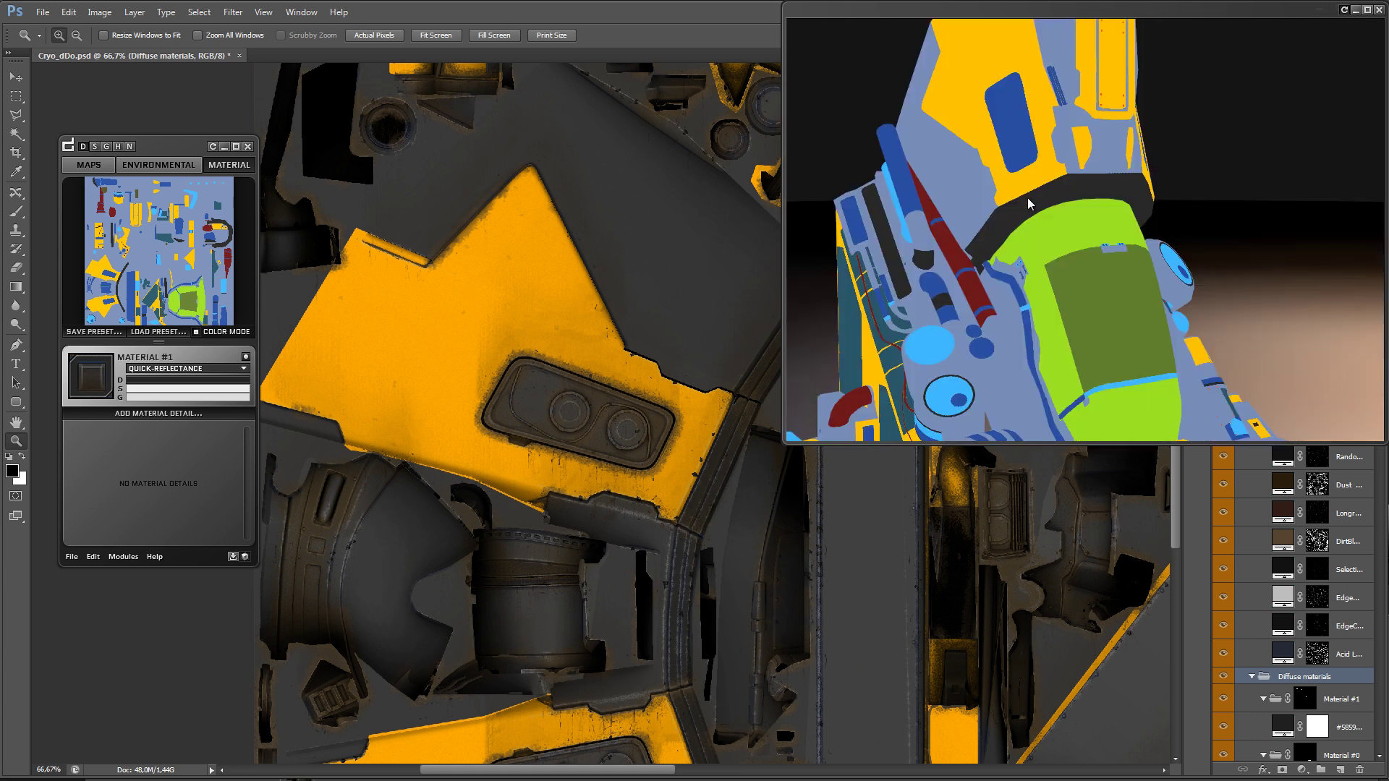
drag(383, 319, 382, 374)
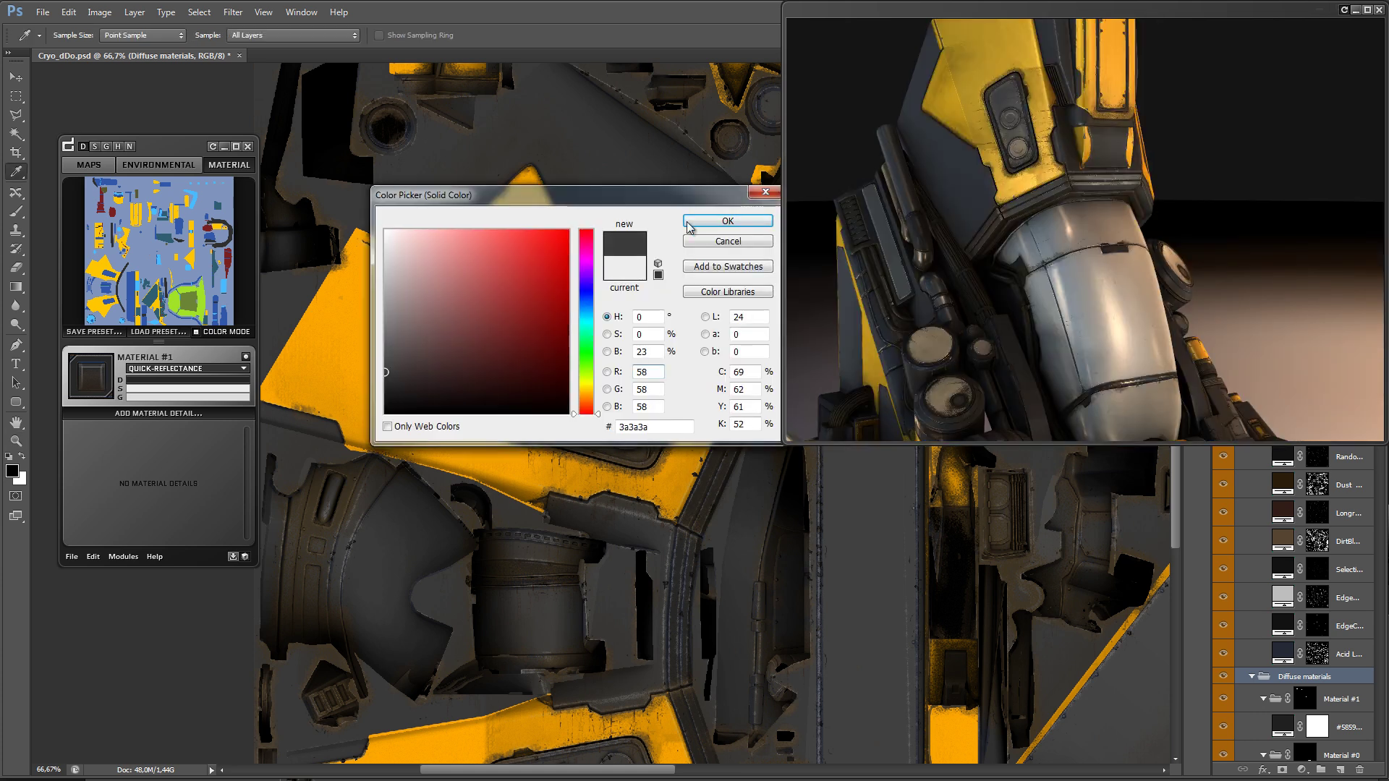
click(694, 223)
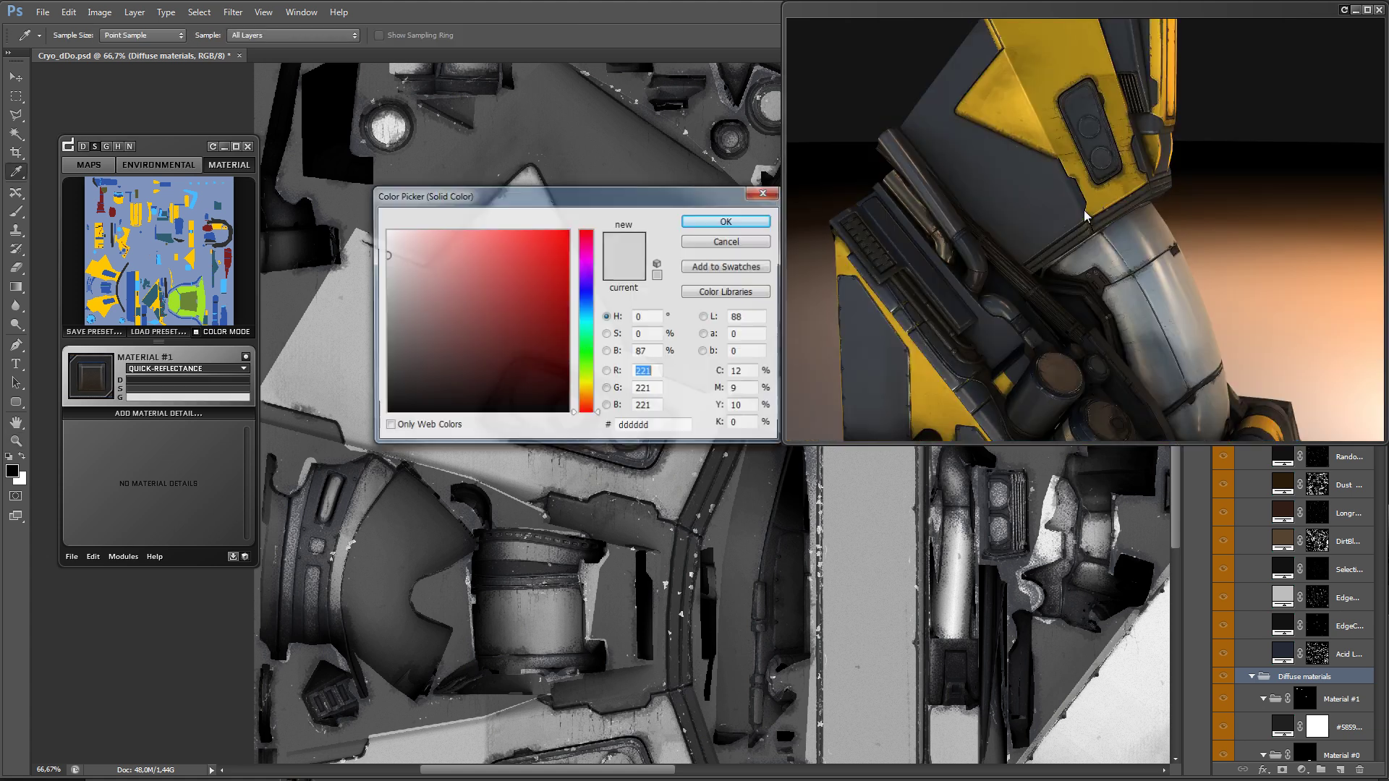
drag(384, 311, 384, 355)
click(726, 223)
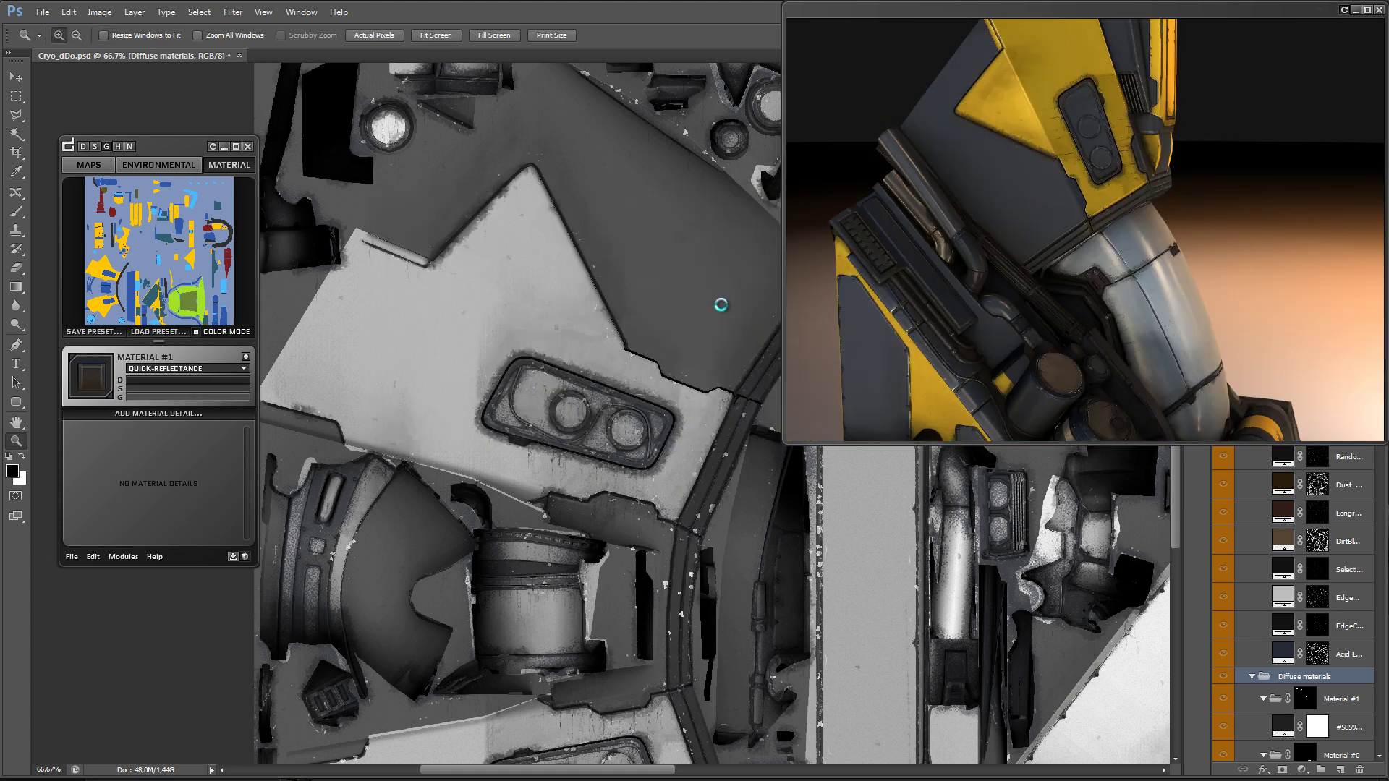
drag(1017, 259, 949, 213)
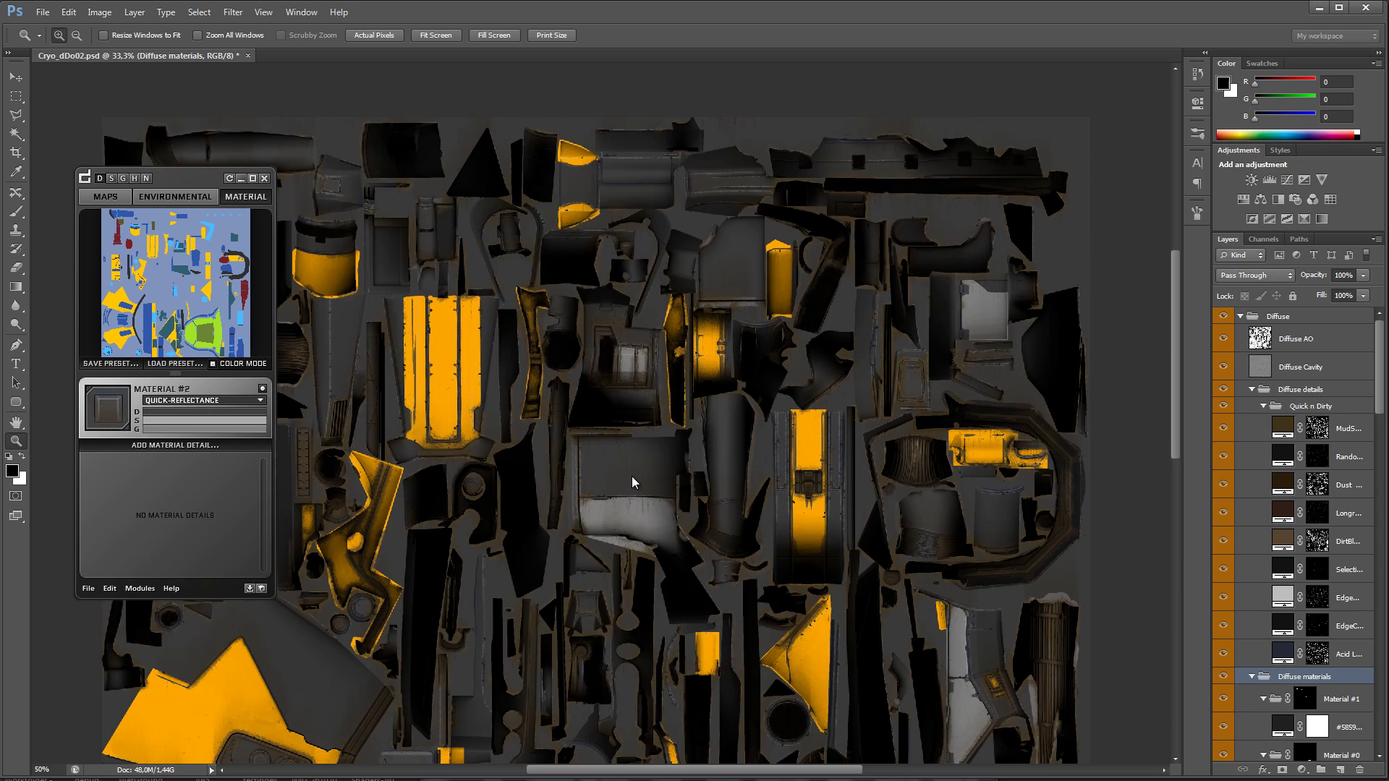
Step: Select the yellow-orange ID material and choose the GeneralGoop material detail for it
key(ctrl+plus)
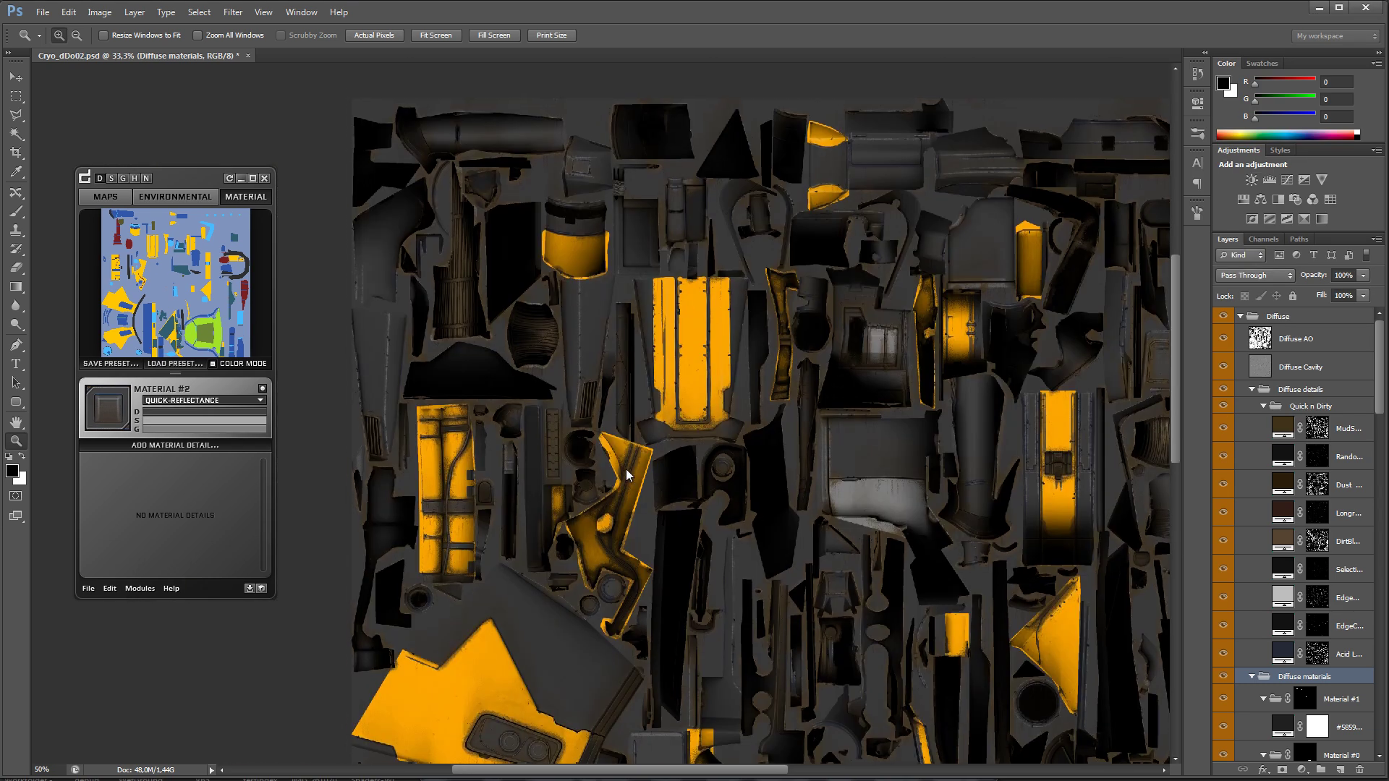
click(114, 308)
click(175, 445)
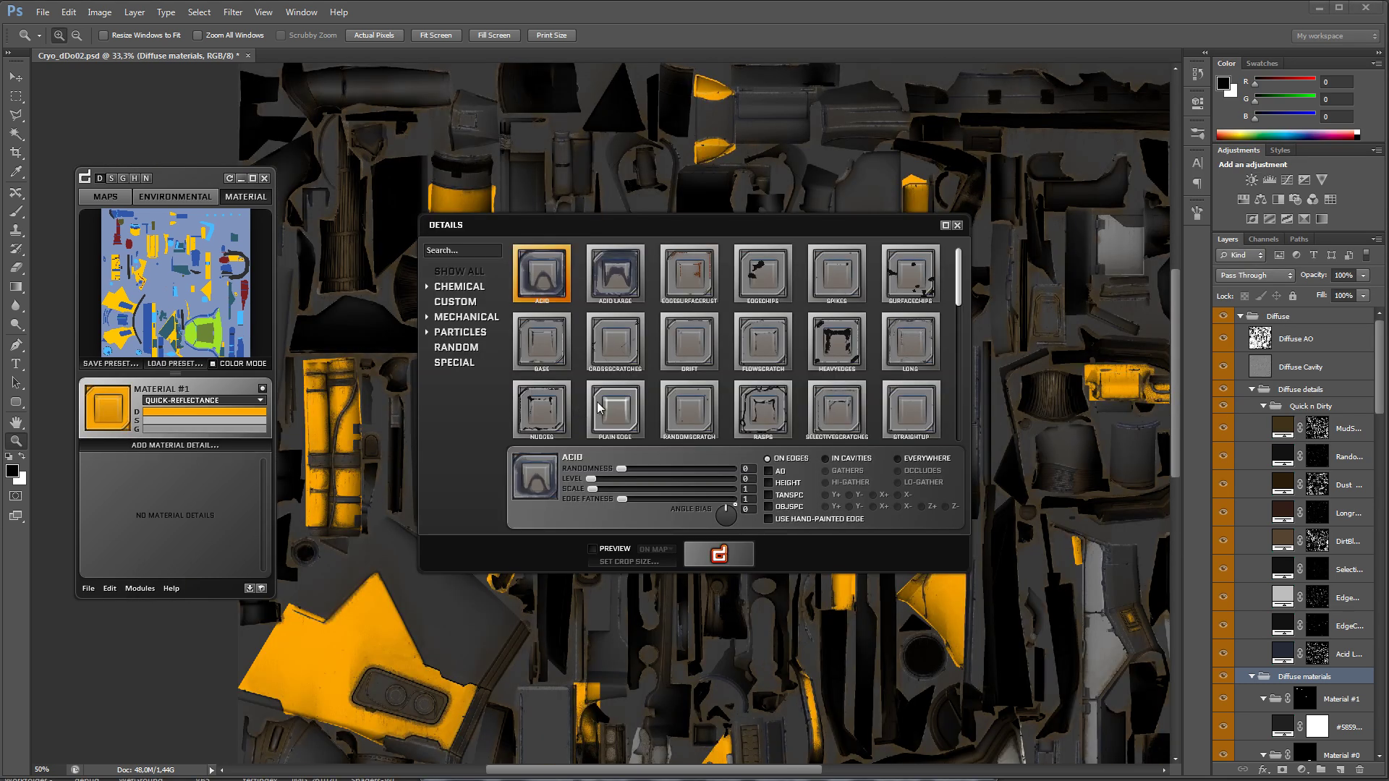
drag(960, 279, 961, 317)
click(437, 652)
click(427, 642)
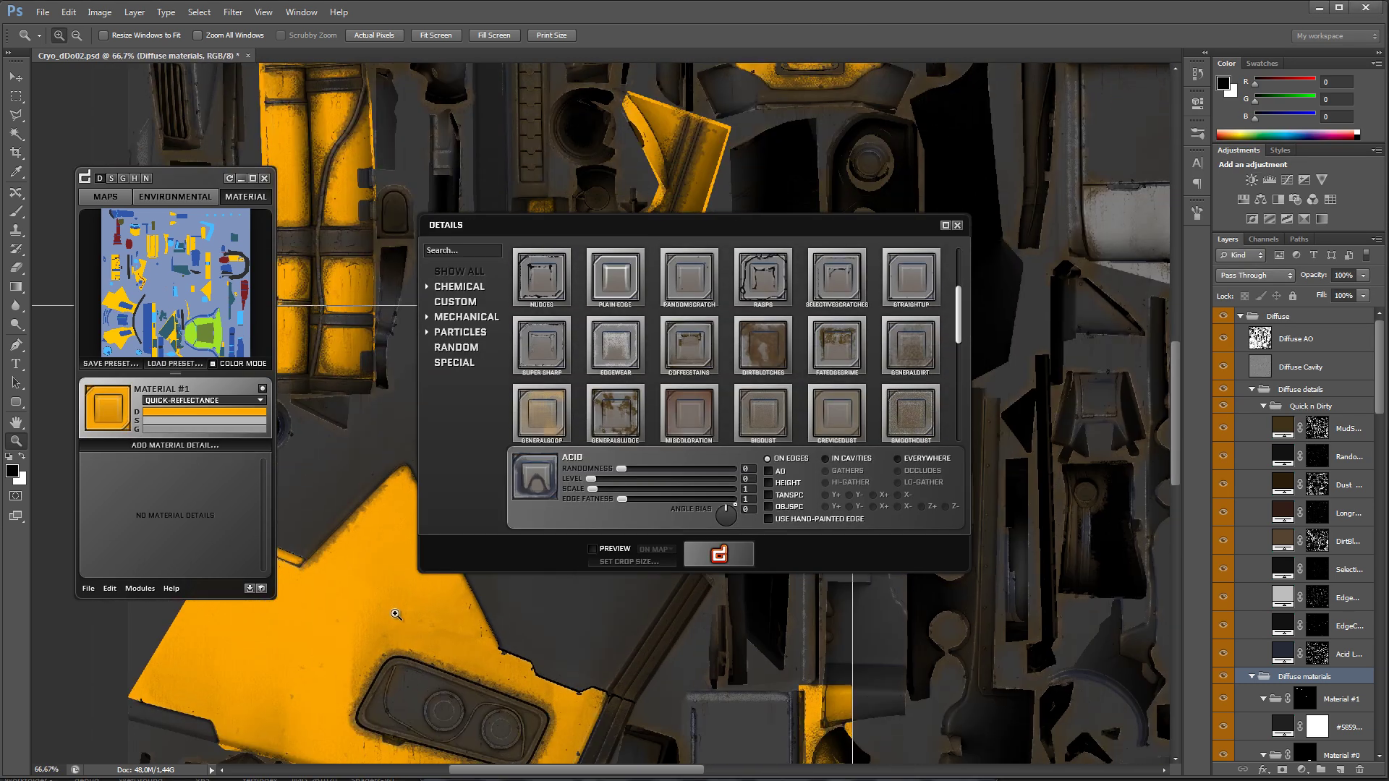
click(397, 615)
click(547, 411)
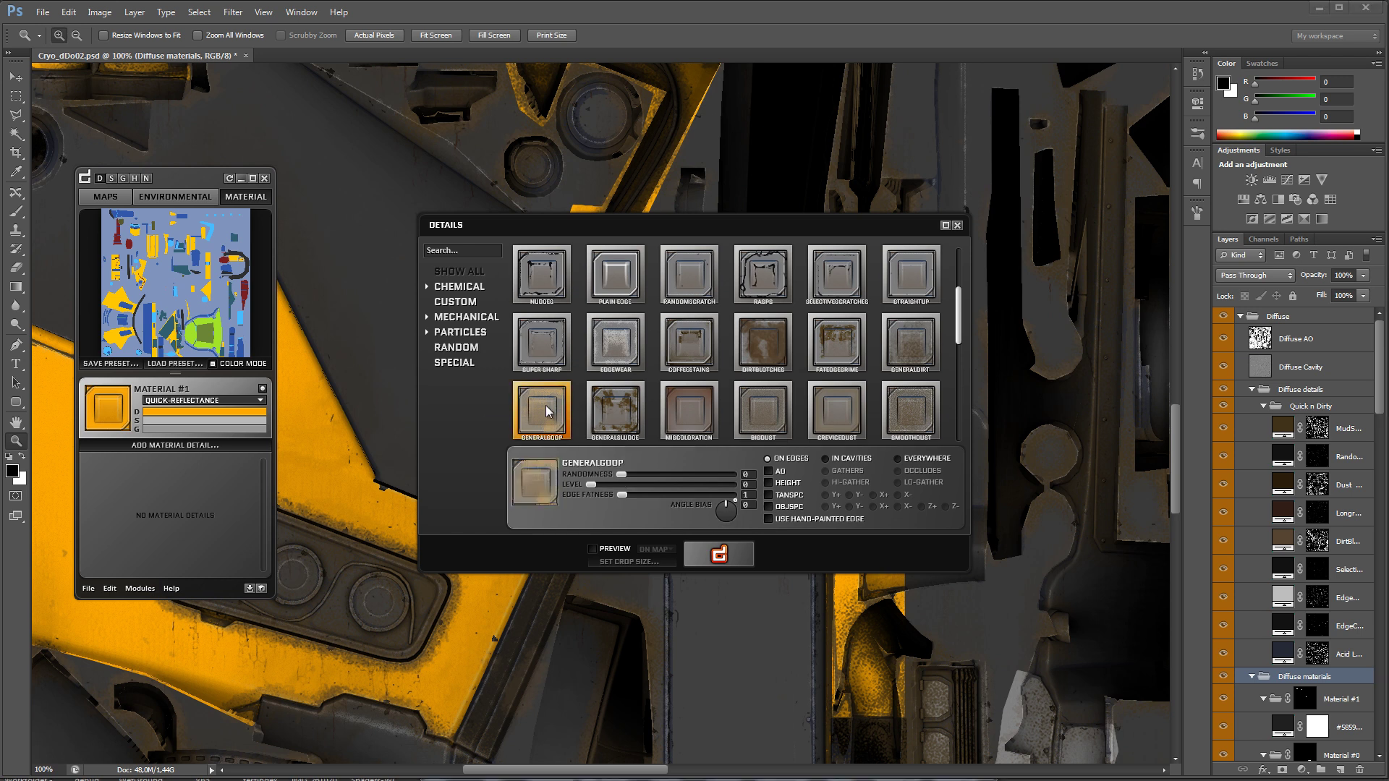
Step: Turn on the detail preview and crop its area to the two large orange panels with recessed lamps
click(616, 550)
drag(596, 229, 829, 248)
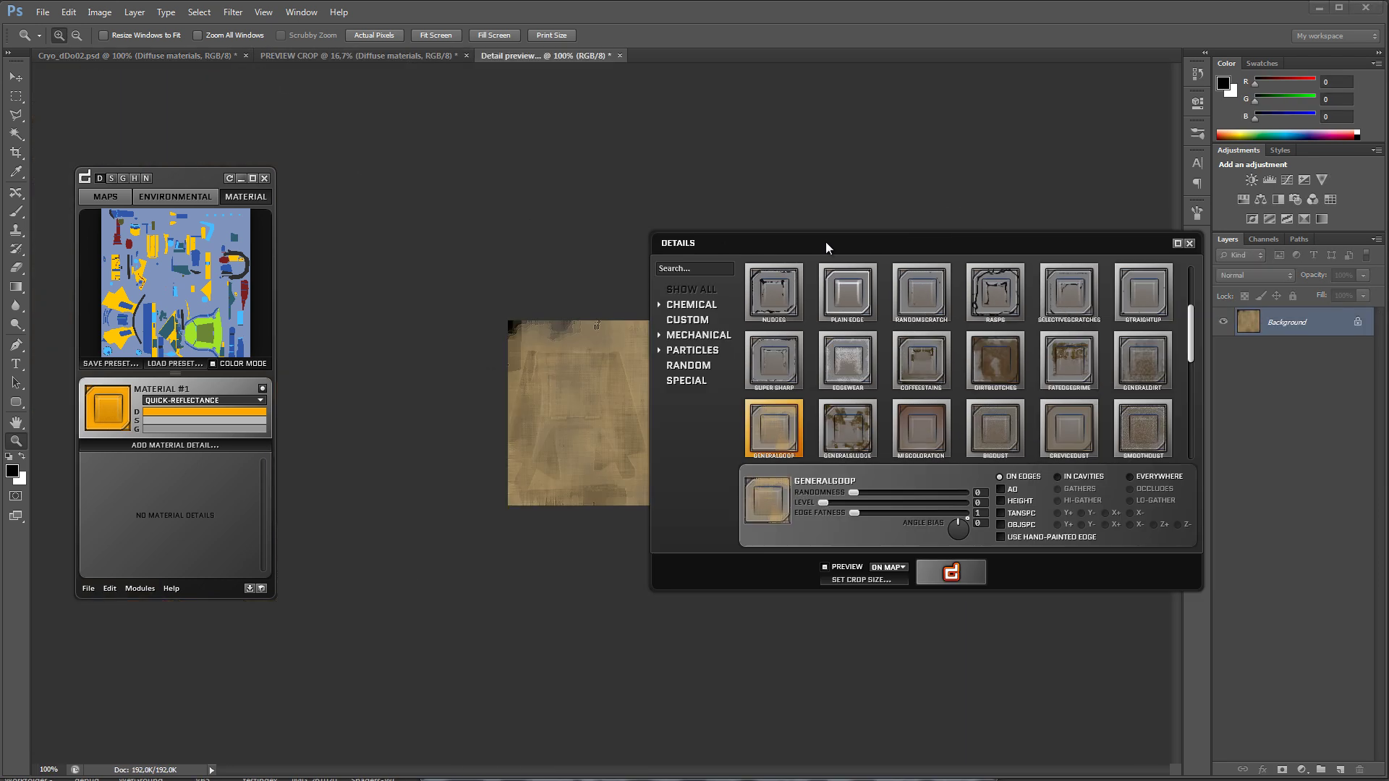
click(891, 579)
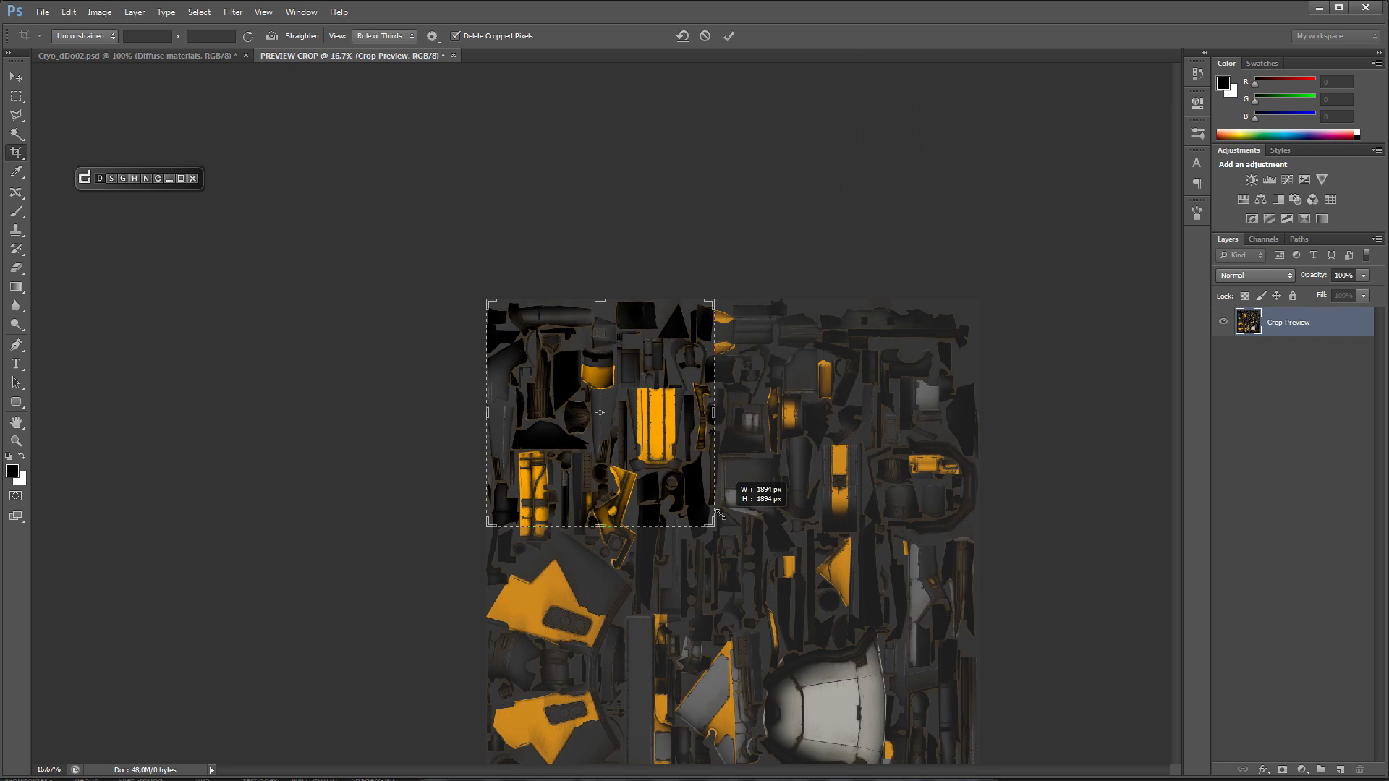
drag(721, 515, 700, 494)
drag(767, 588, 690, 406)
drag(554, 262, 549, 3)
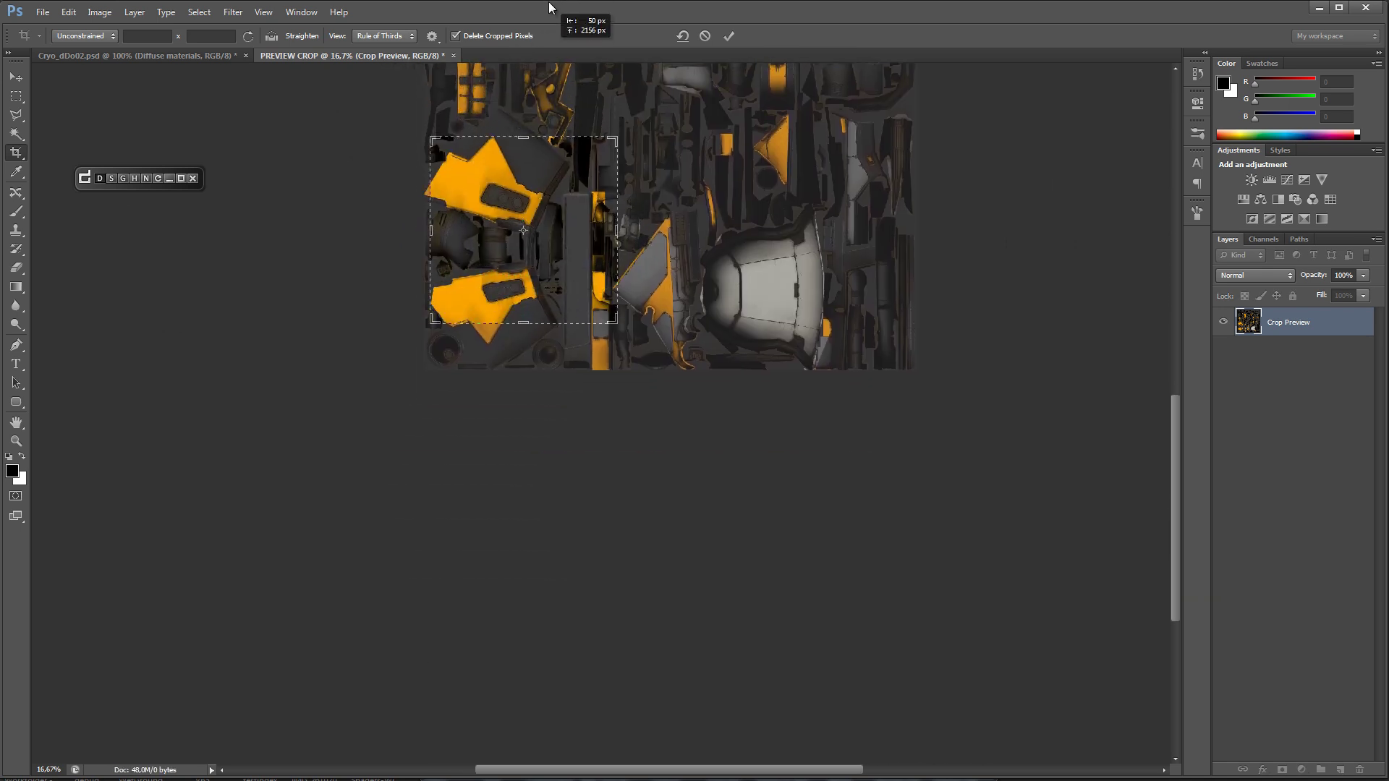
double_click(562, 263)
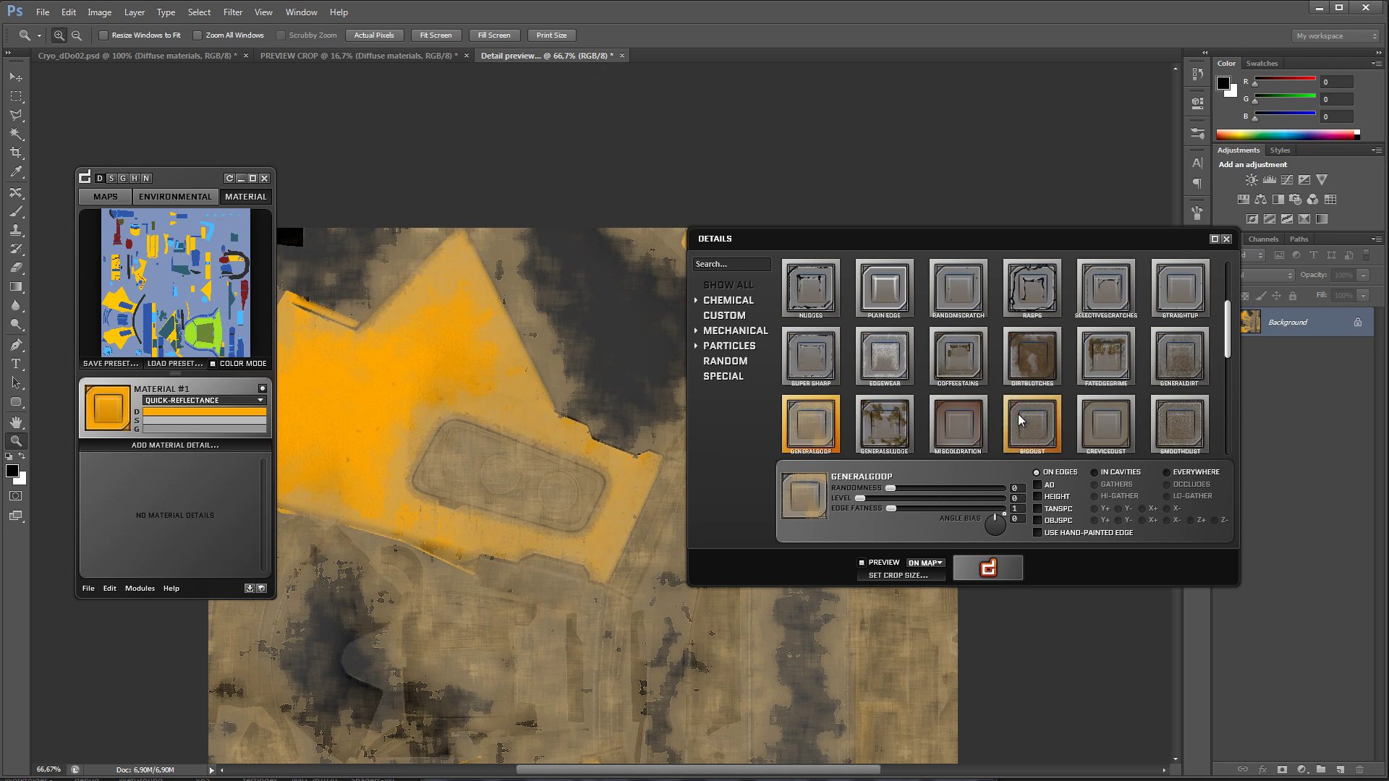
Step: Add the GeneralGoop detail to the orange material and close the detail library
drag(892, 494, 896, 495)
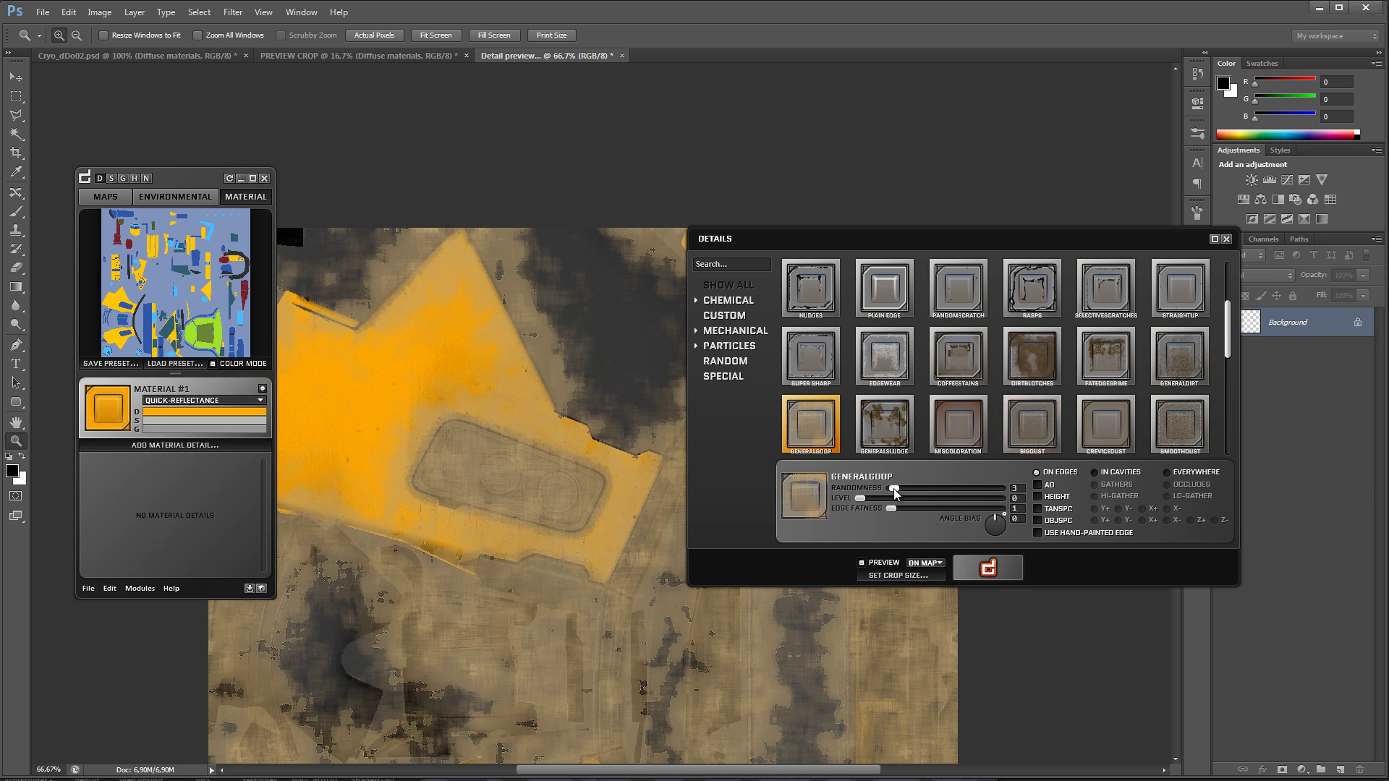
click(992, 569)
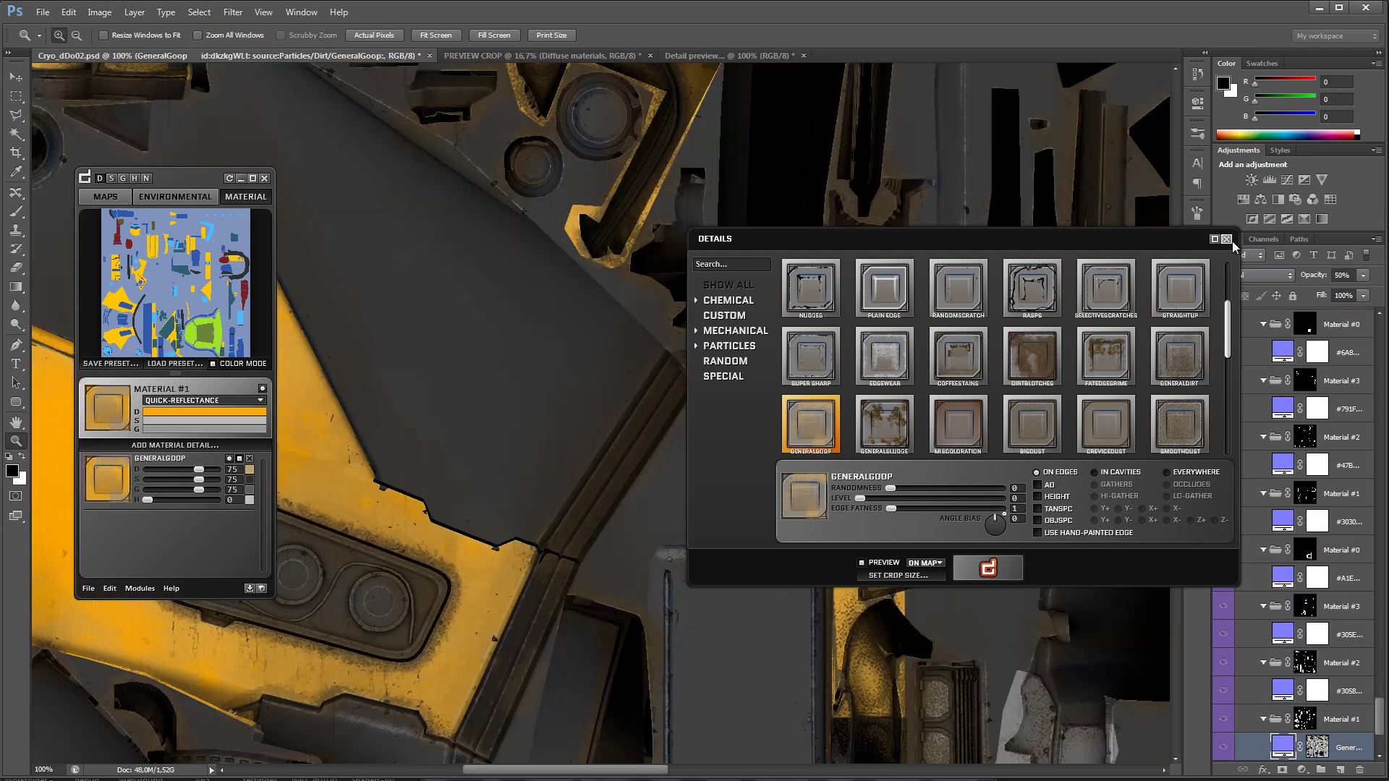
click(1228, 239)
Step: Change the GeneralGoop detail's diffuse colour to a saturated orange that blends with the orange paint
click(251, 475)
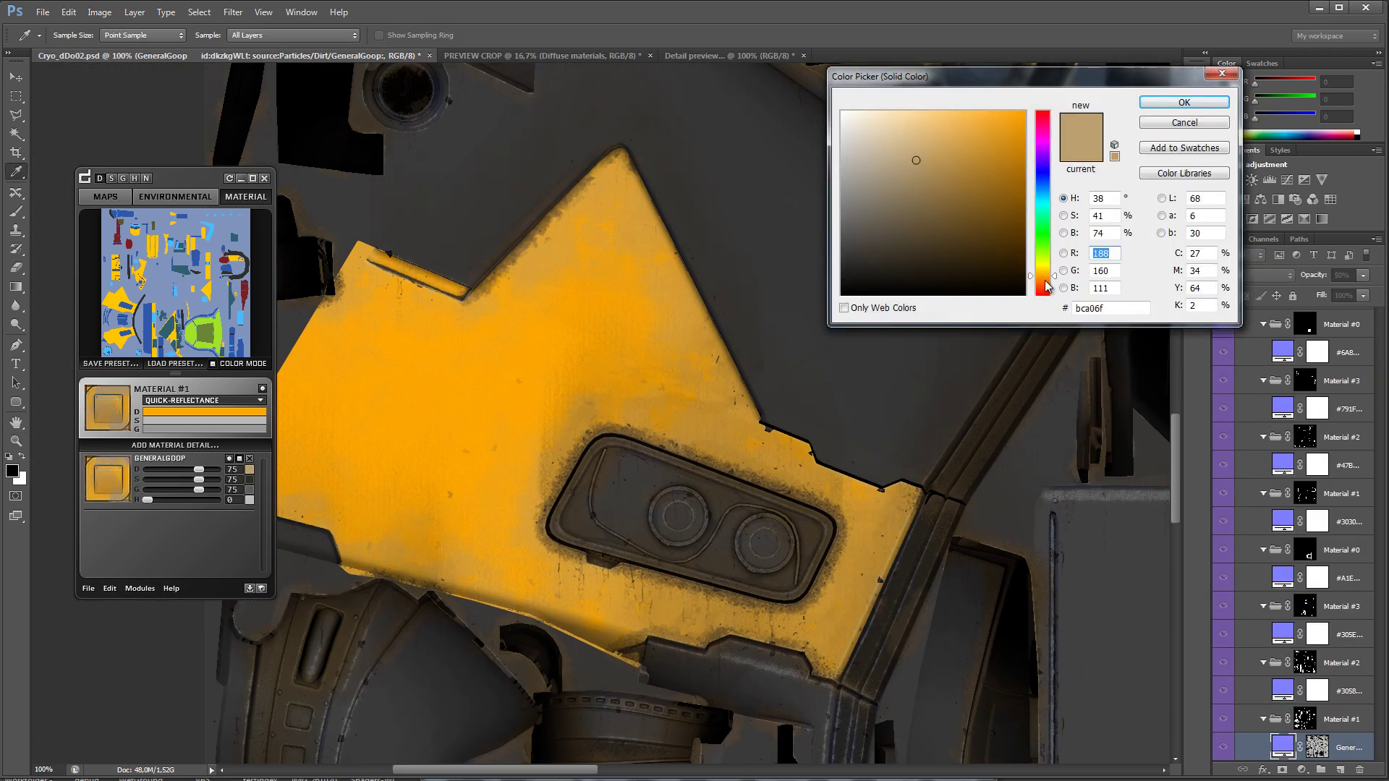
click(996, 147)
mouse_move(964, 166)
mouse_down()
mouse_move(983, 157)
mouse_move(972, 146)
mouse_up()
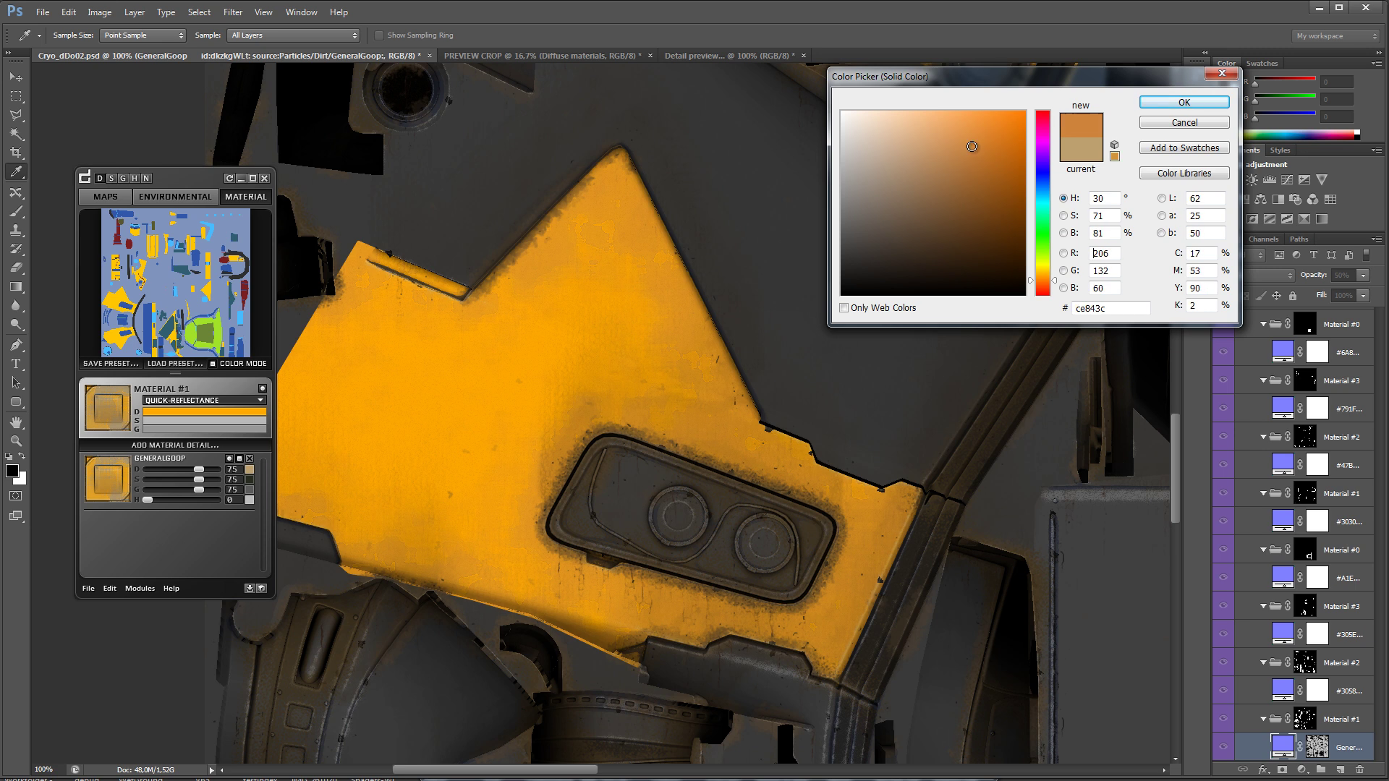
click(1044, 286)
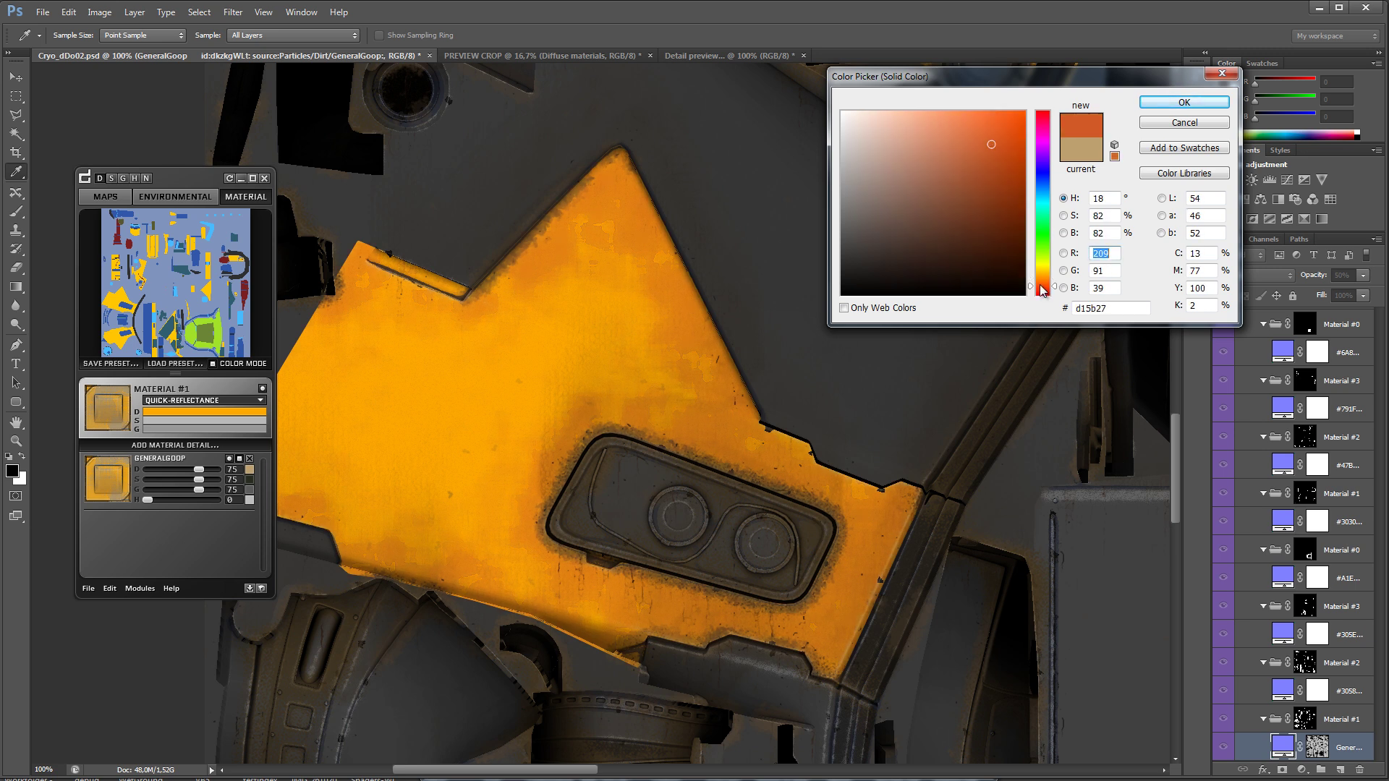
drag(599, 366, 702, 363)
click(1176, 103)
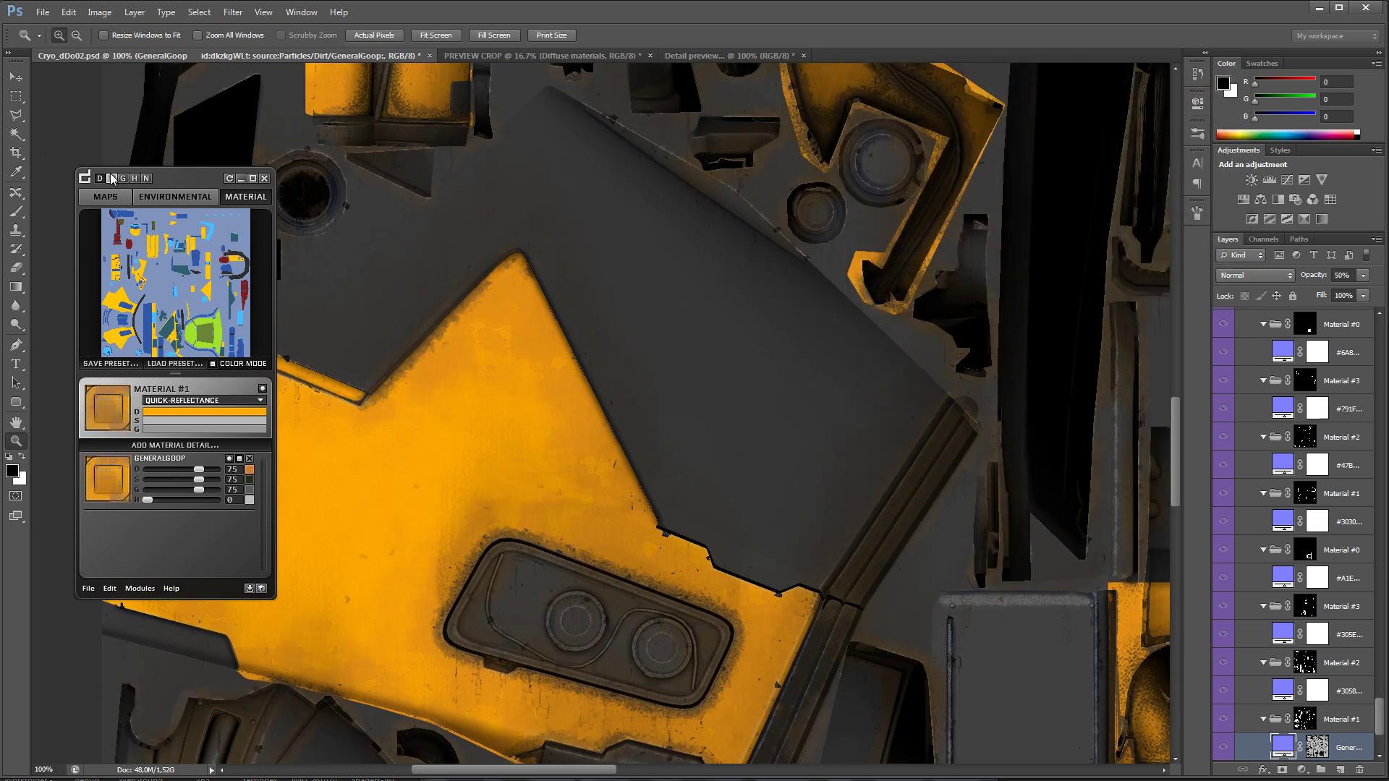
Step: Set the GeneralGoop detail's specular colour to 7d7f7b on the specular map and edit its gloss colour on the gloss map
click(111, 178)
click(250, 481)
click(251, 480)
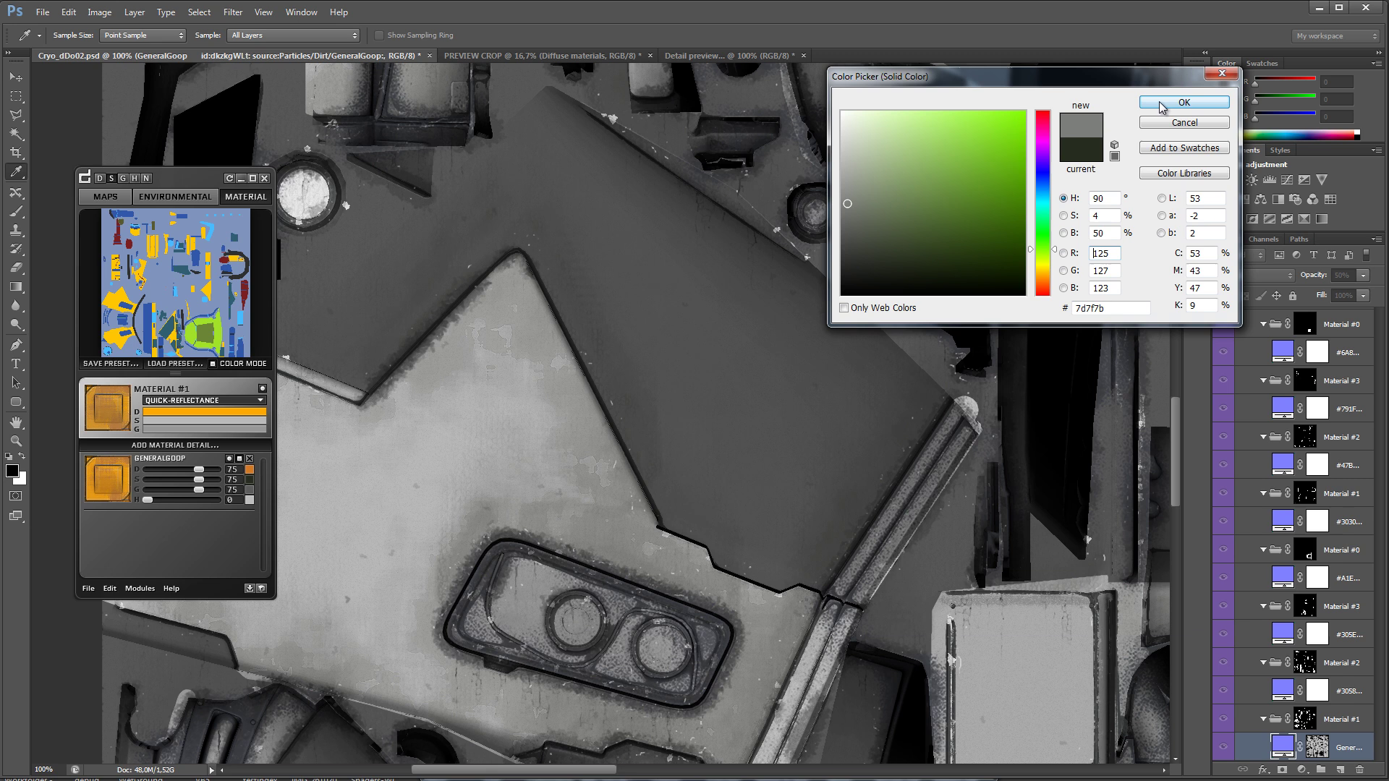
key(Return)
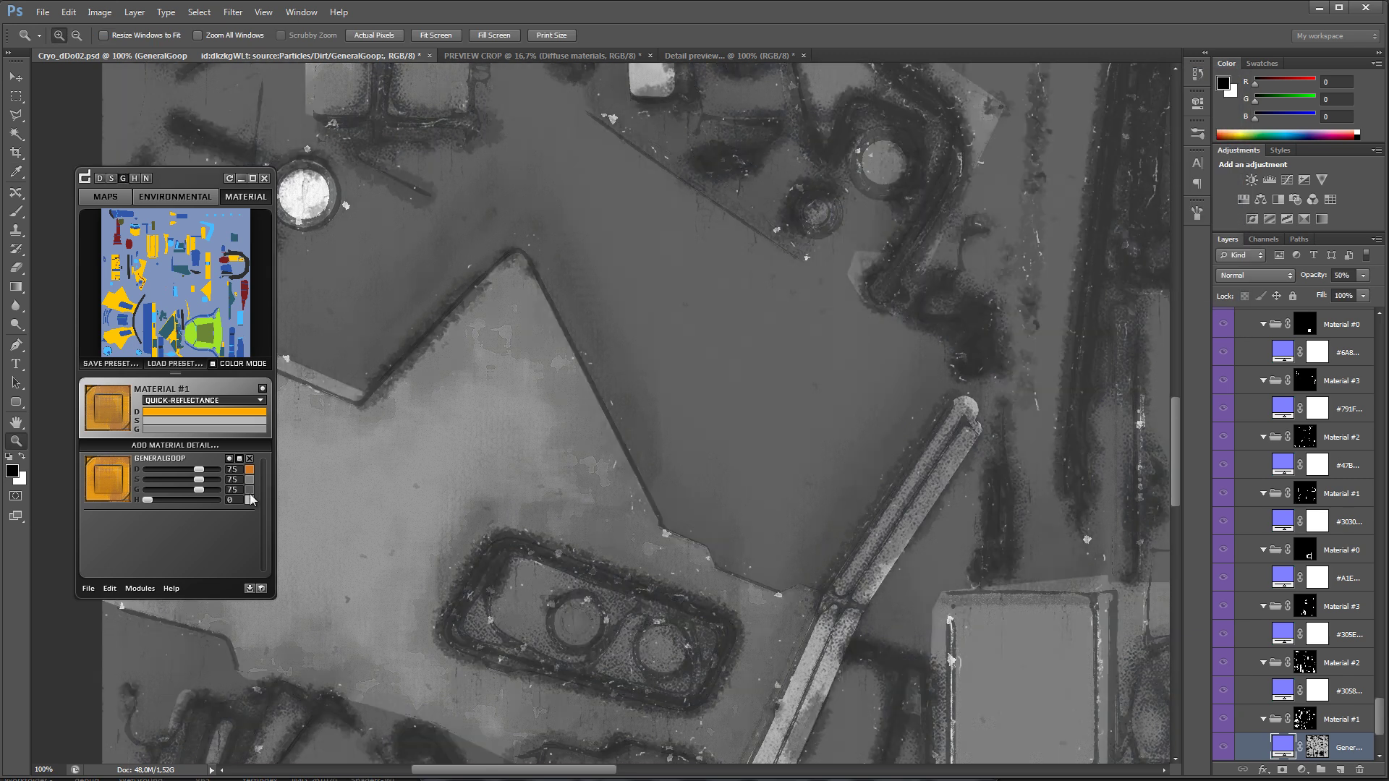
click(250, 499)
key(Return)
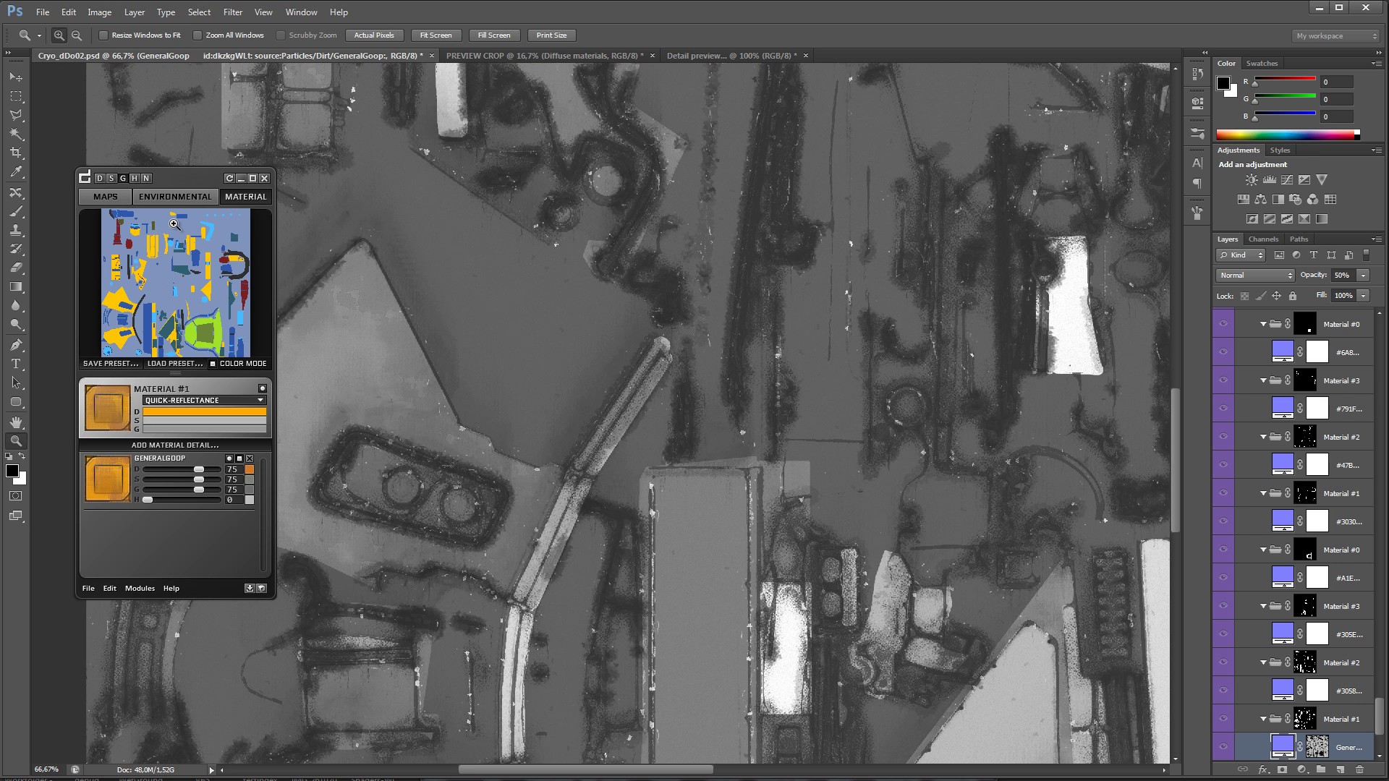
Step: Return to the diffuse map and select the material of the large white hull's central panel
click(176, 196)
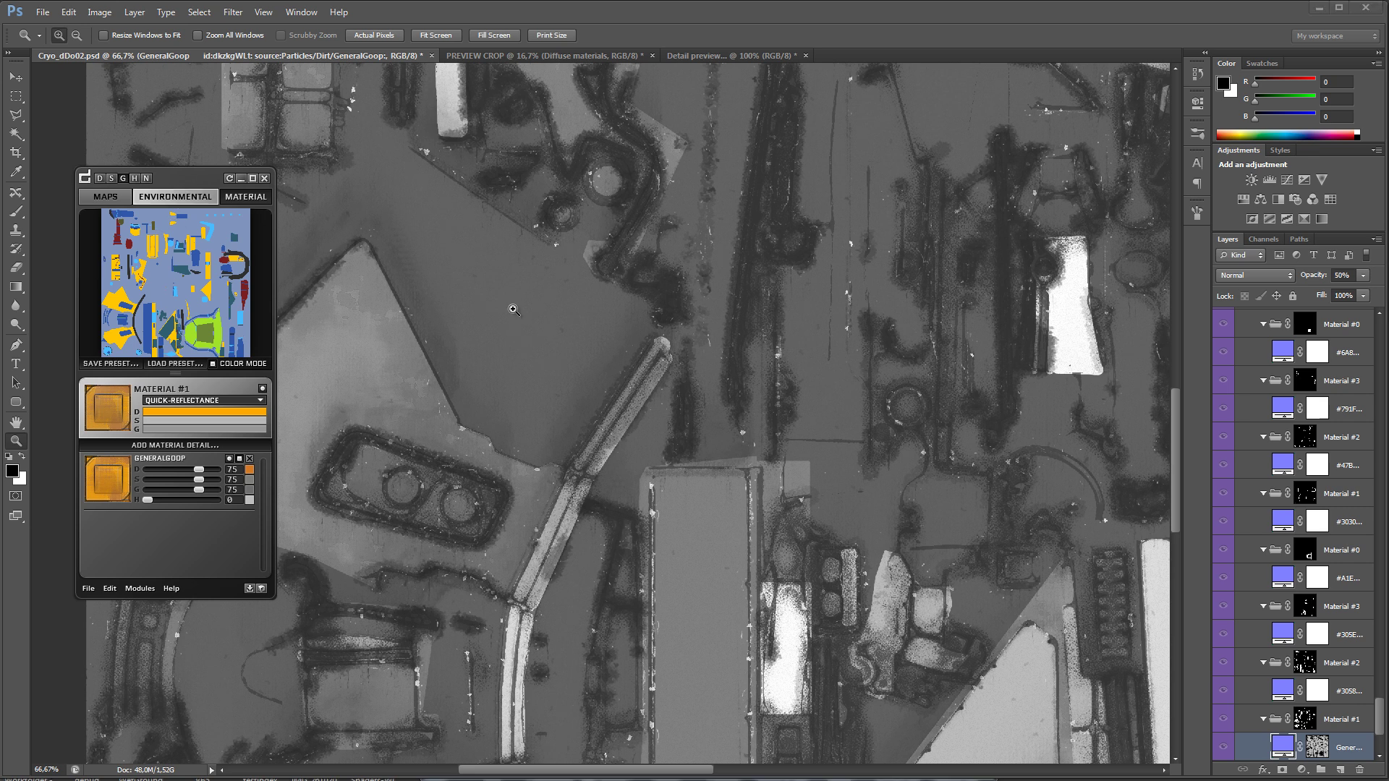
drag(593, 477, 577, 320)
click(99, 178)
drag(732, 489, 405, 290)
drag(882, 489, 470, 422)
click(601, 413)
click(246, 197)
click(206, 339)
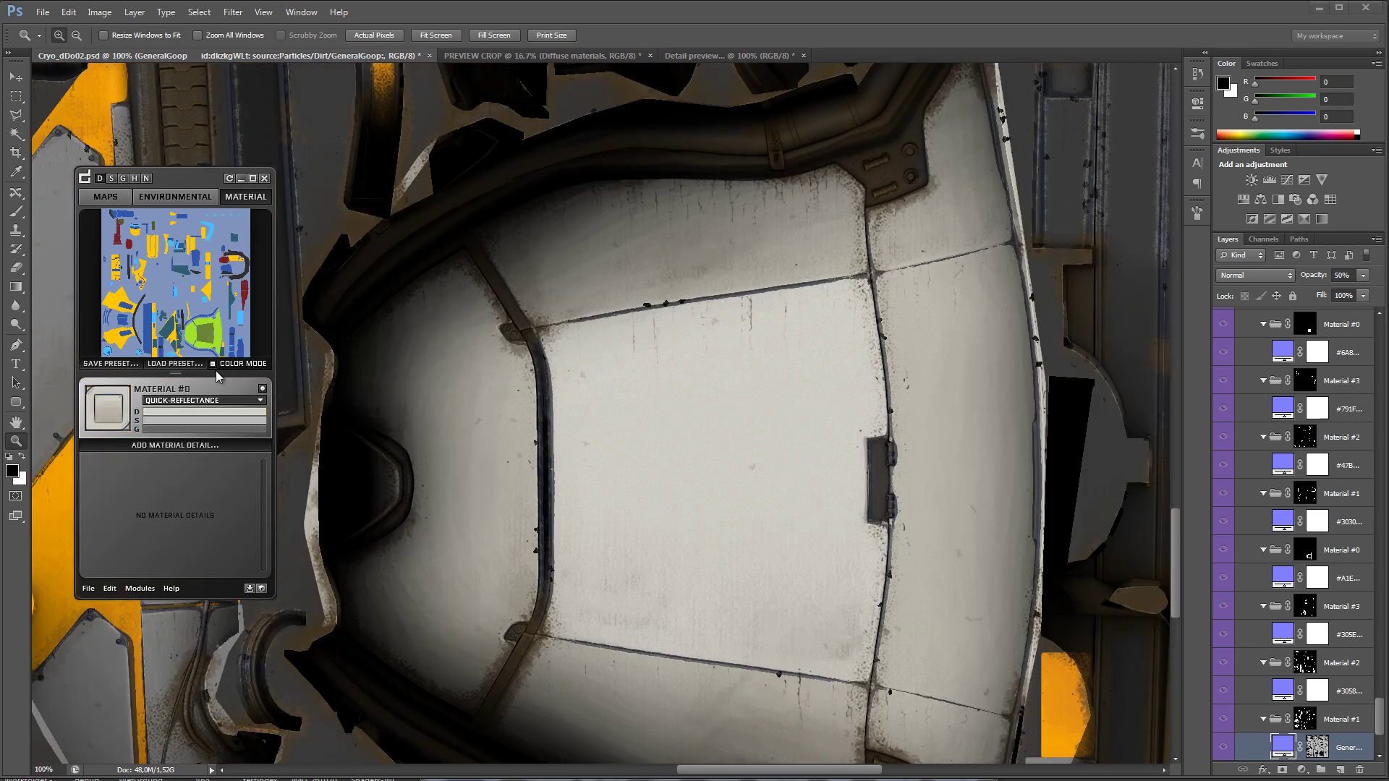
Step: Choose the HeavyEdges detail for the central panel's material and crop the preview to the white hull
click(176, 445)
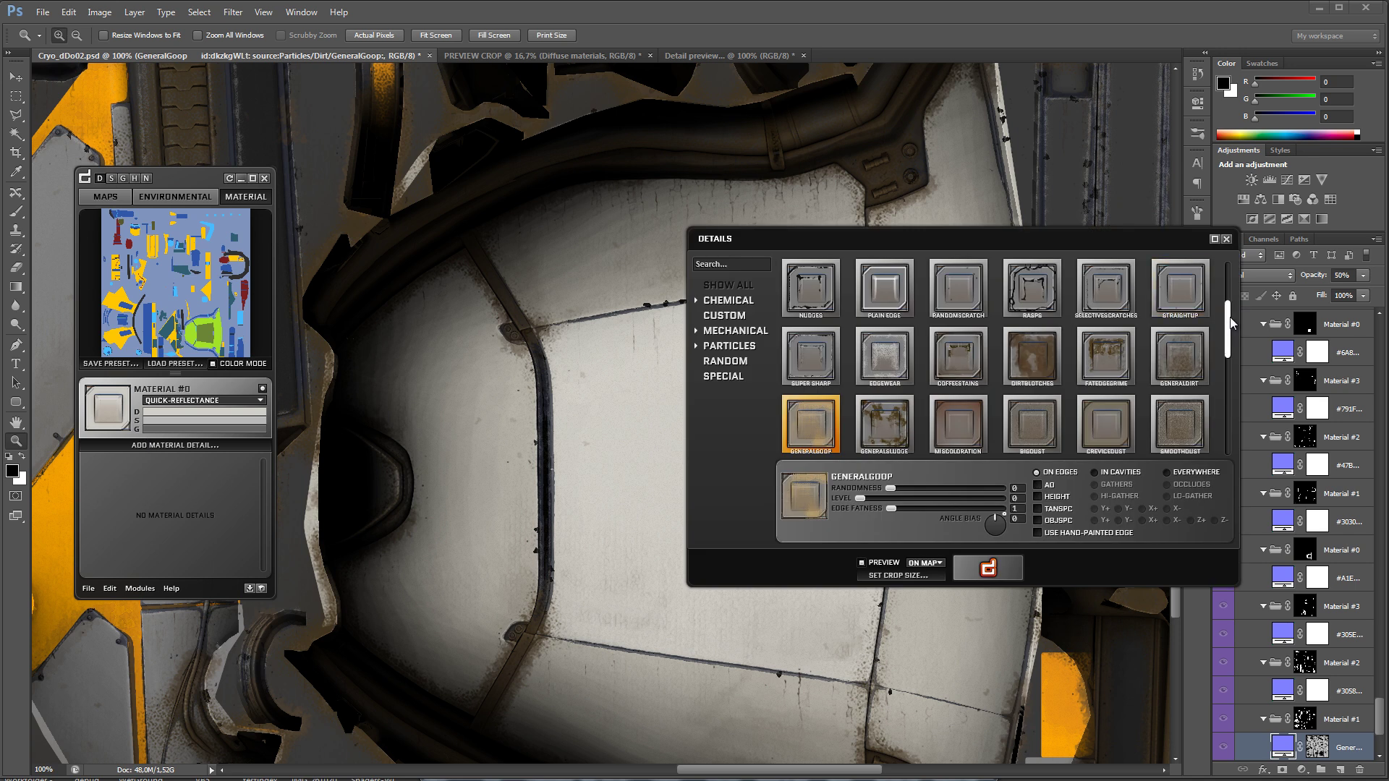
drag(1230, 324, 1230, 289)
click(1105, 354)
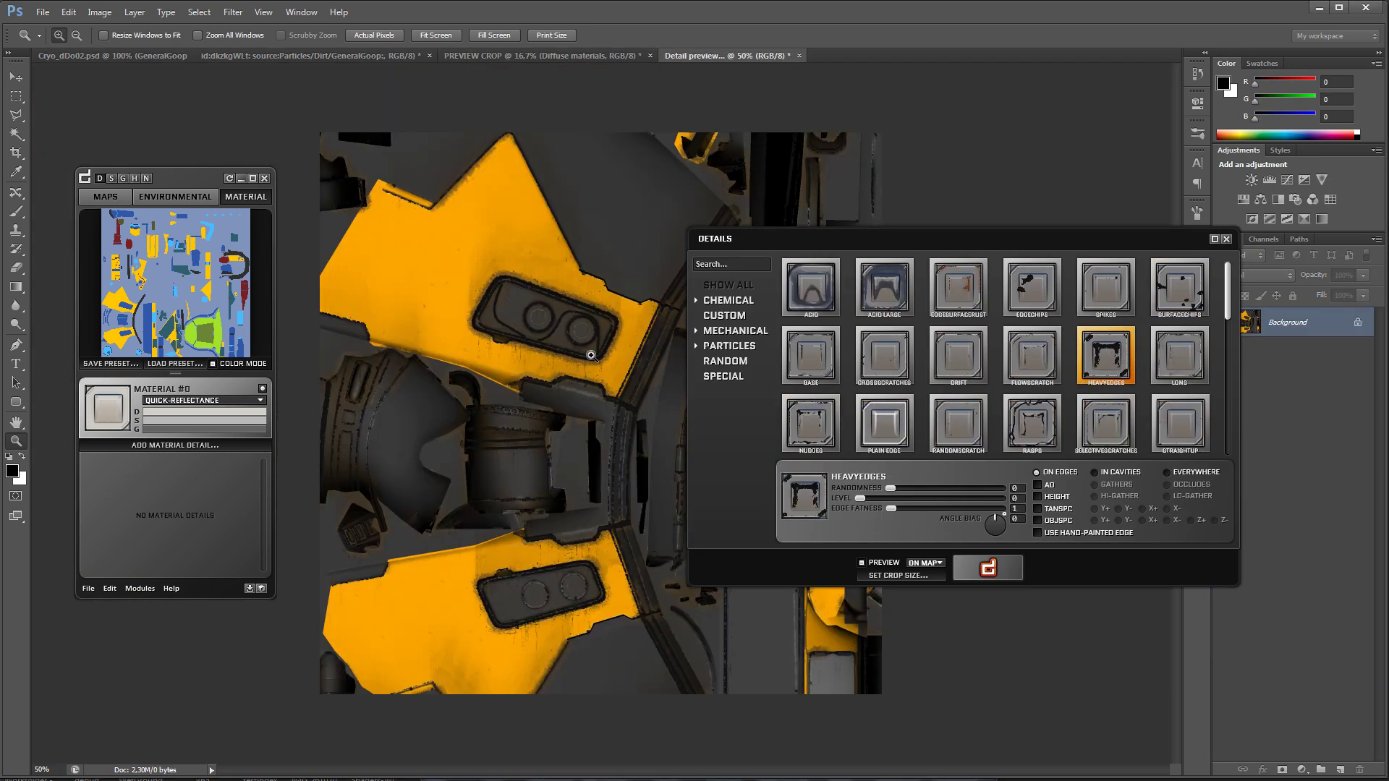
click(968, 571)
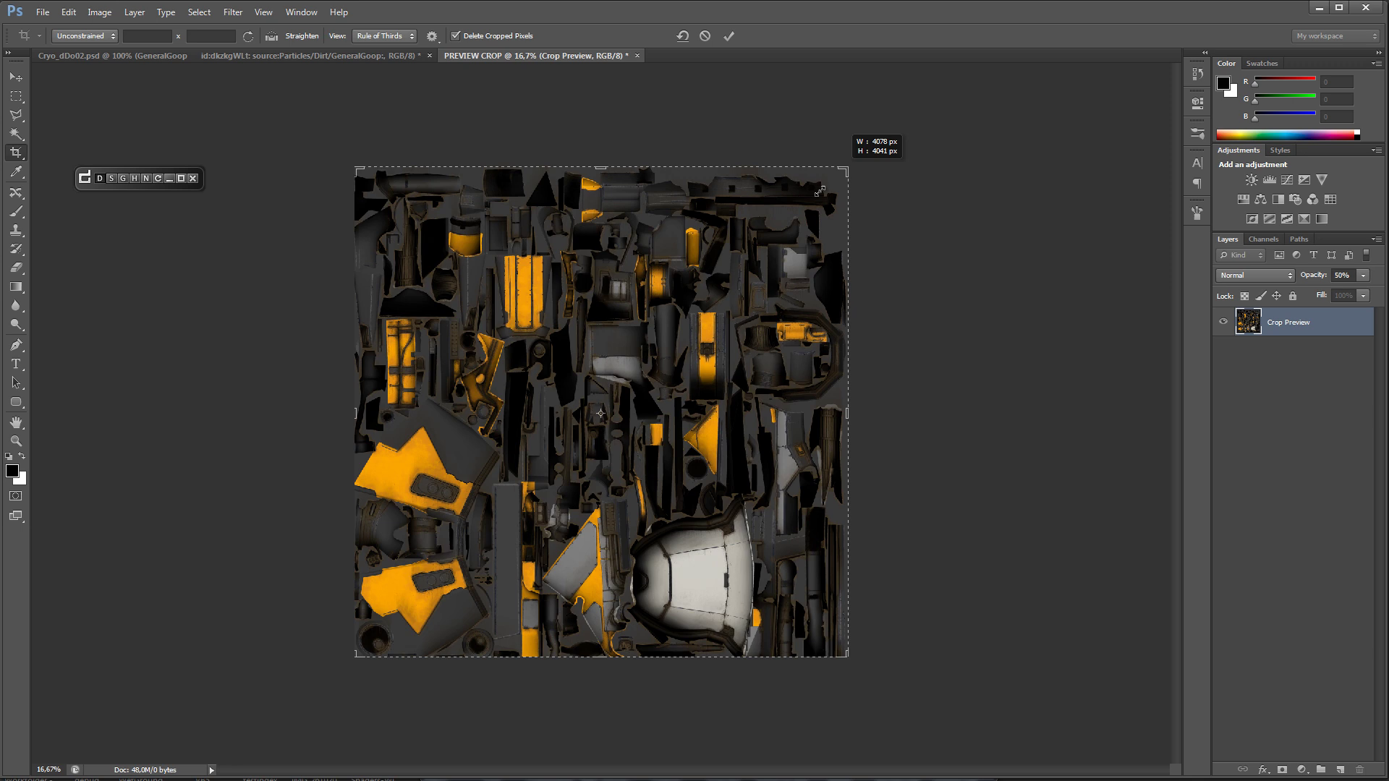
drag(573, 408, 297, 419)
double_click(580, 447)
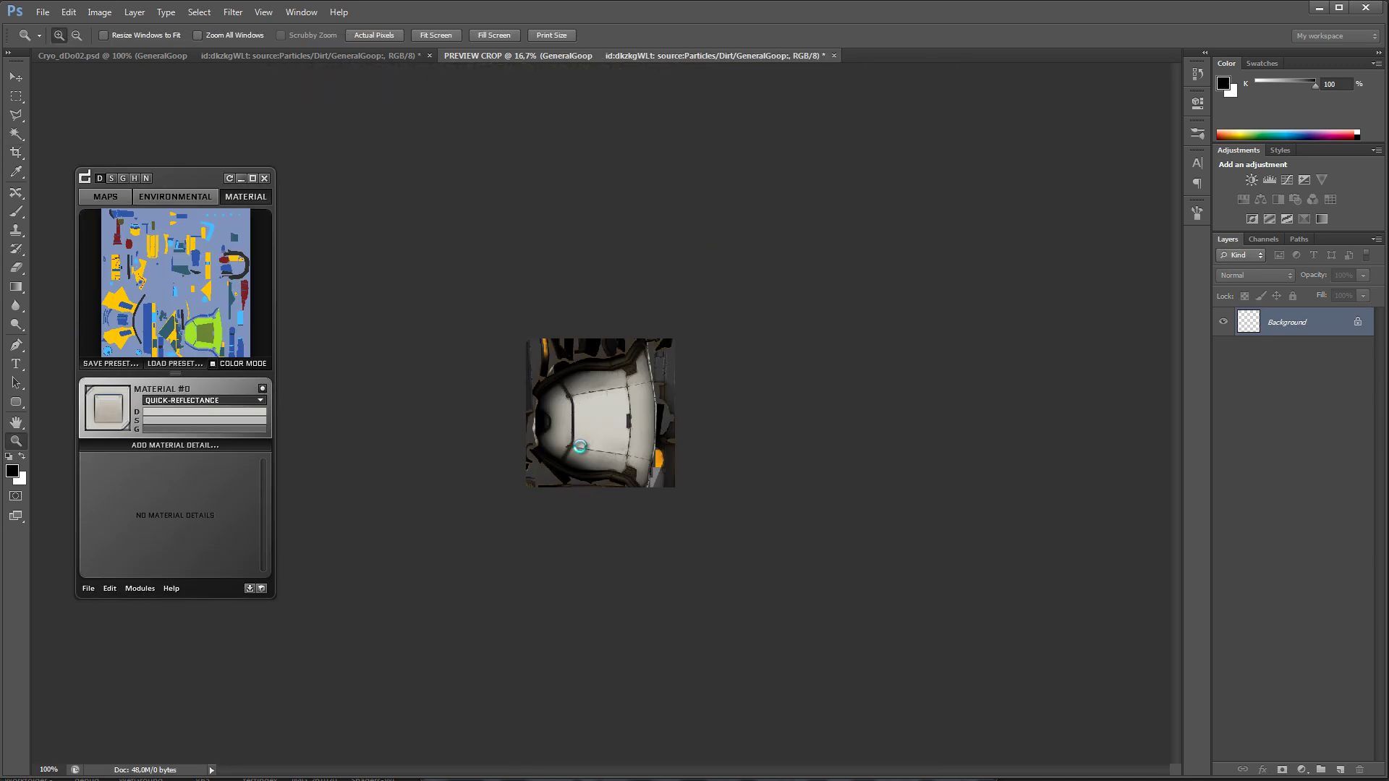
Step: Set HeavyEdges to appear in cavities with level 201 and edge fatness 4, then add it to the material
drag(888, 506, 948, 503)
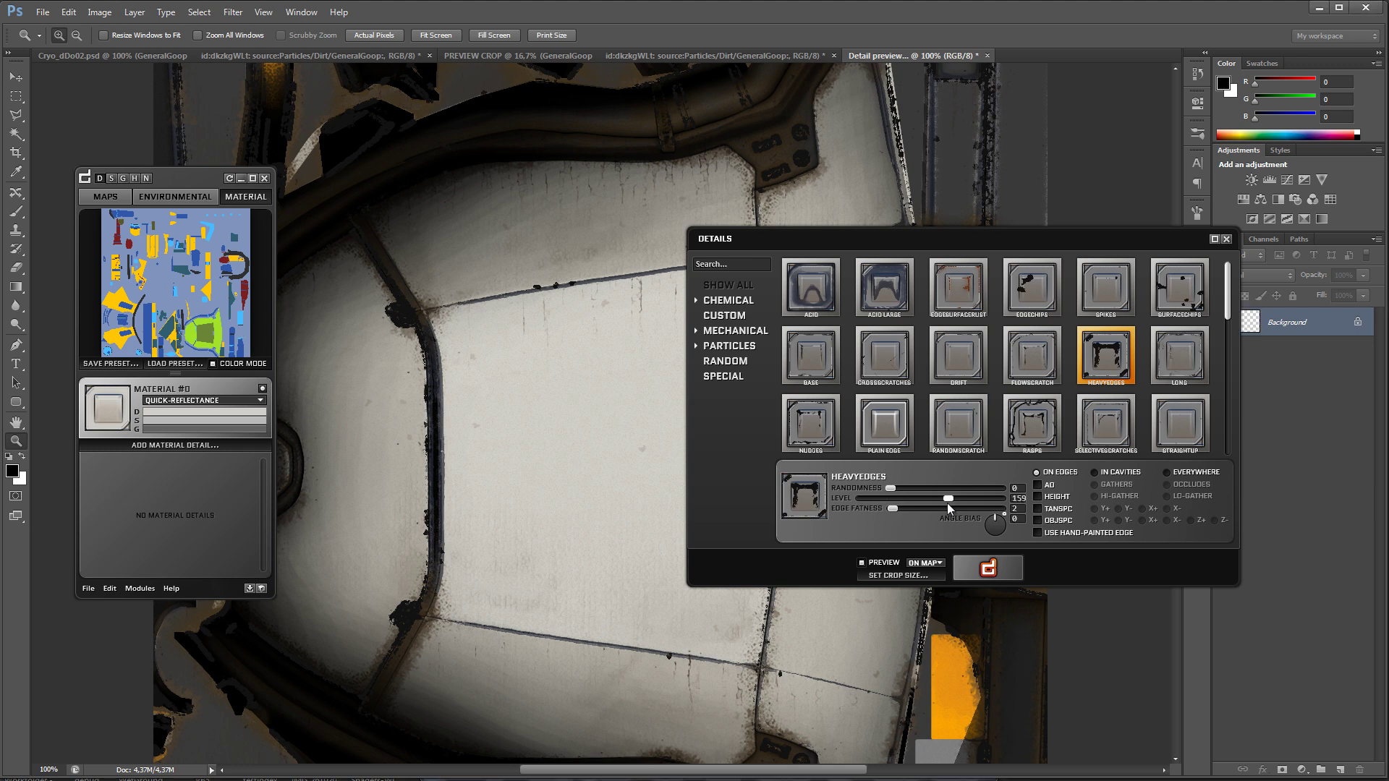
click(1117, 474)
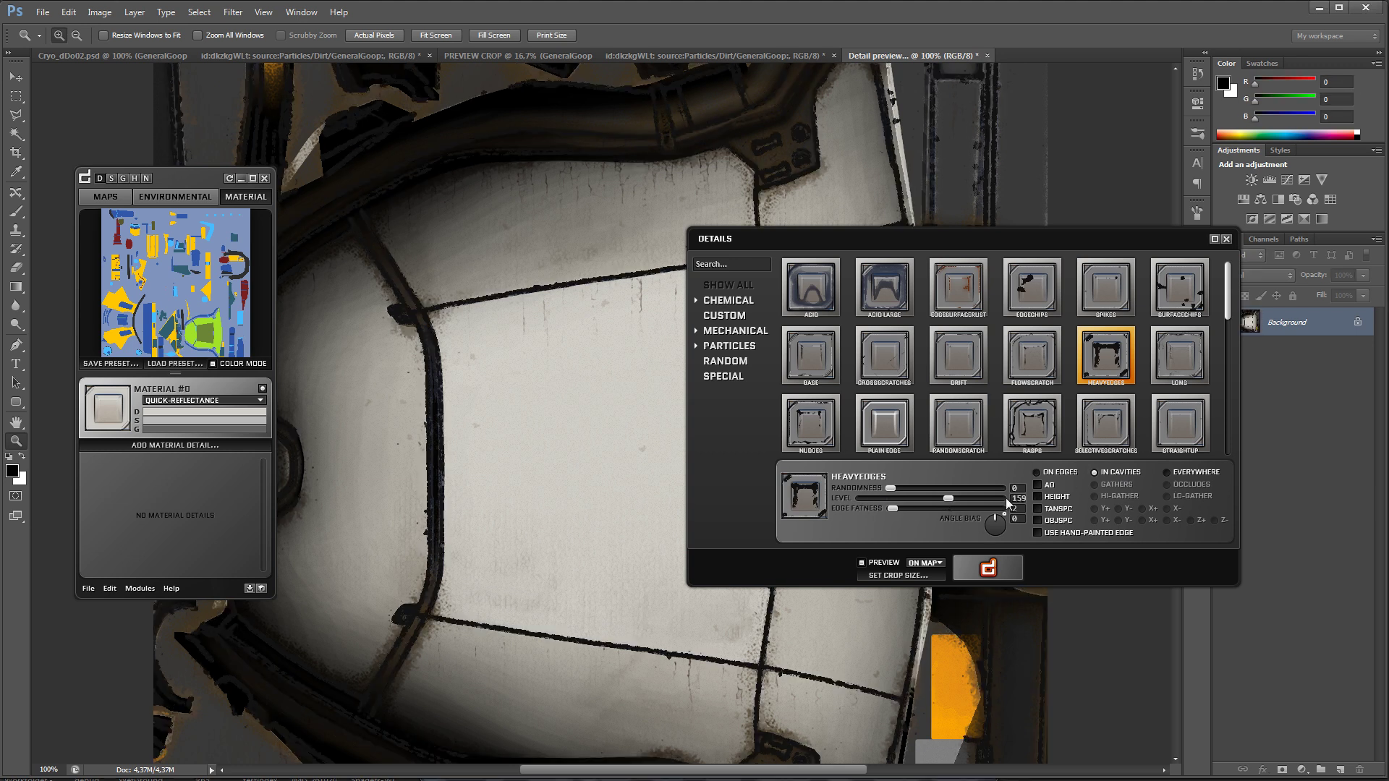
click(894, 510)
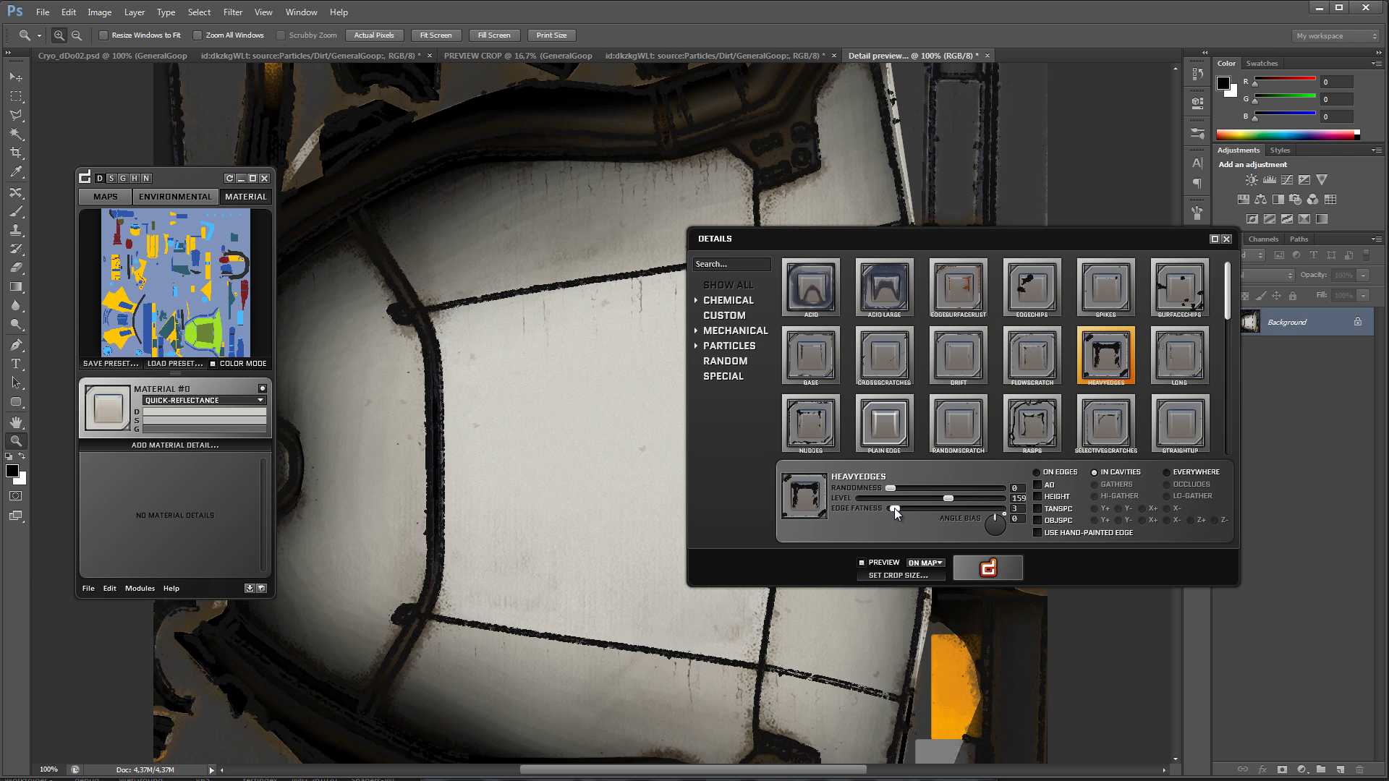
drag(948, 499, 973, 500)
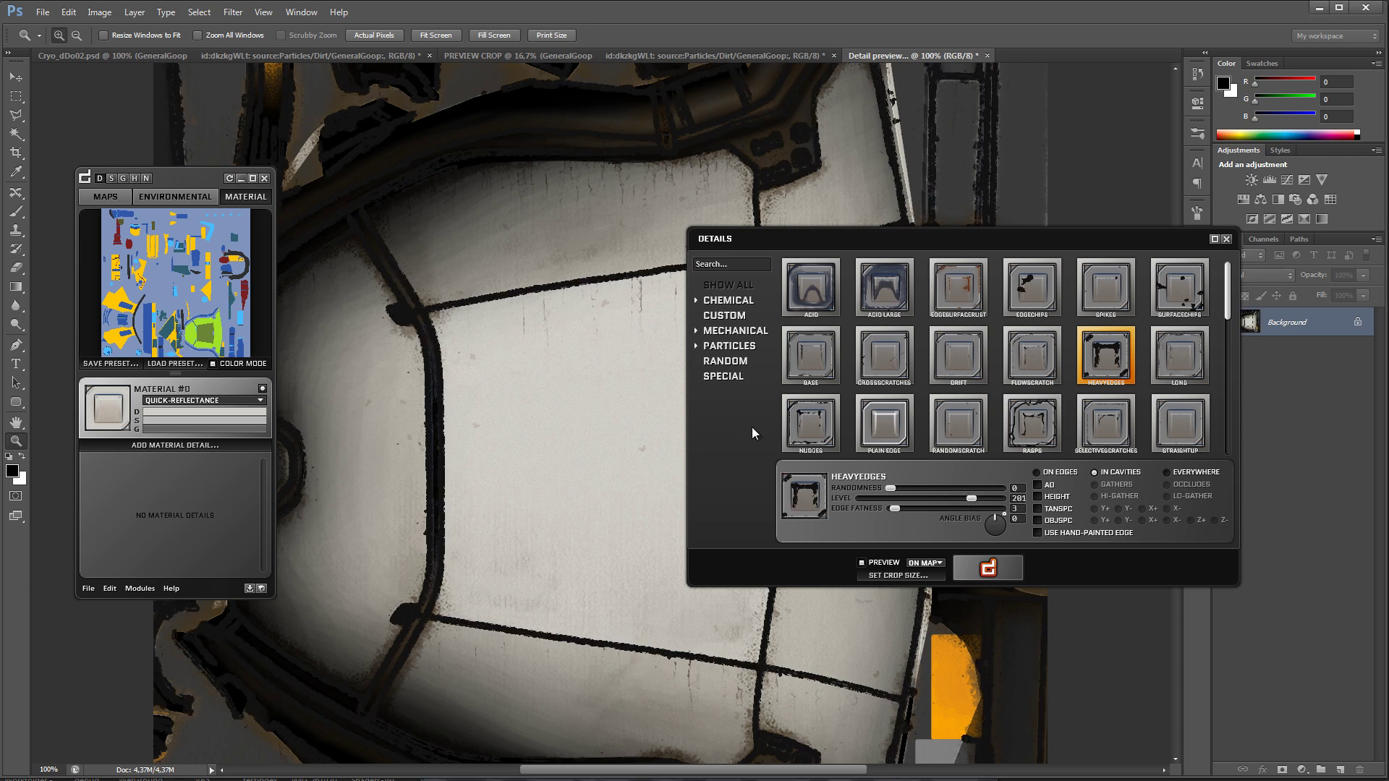
drag(889, 511, 896, 510)
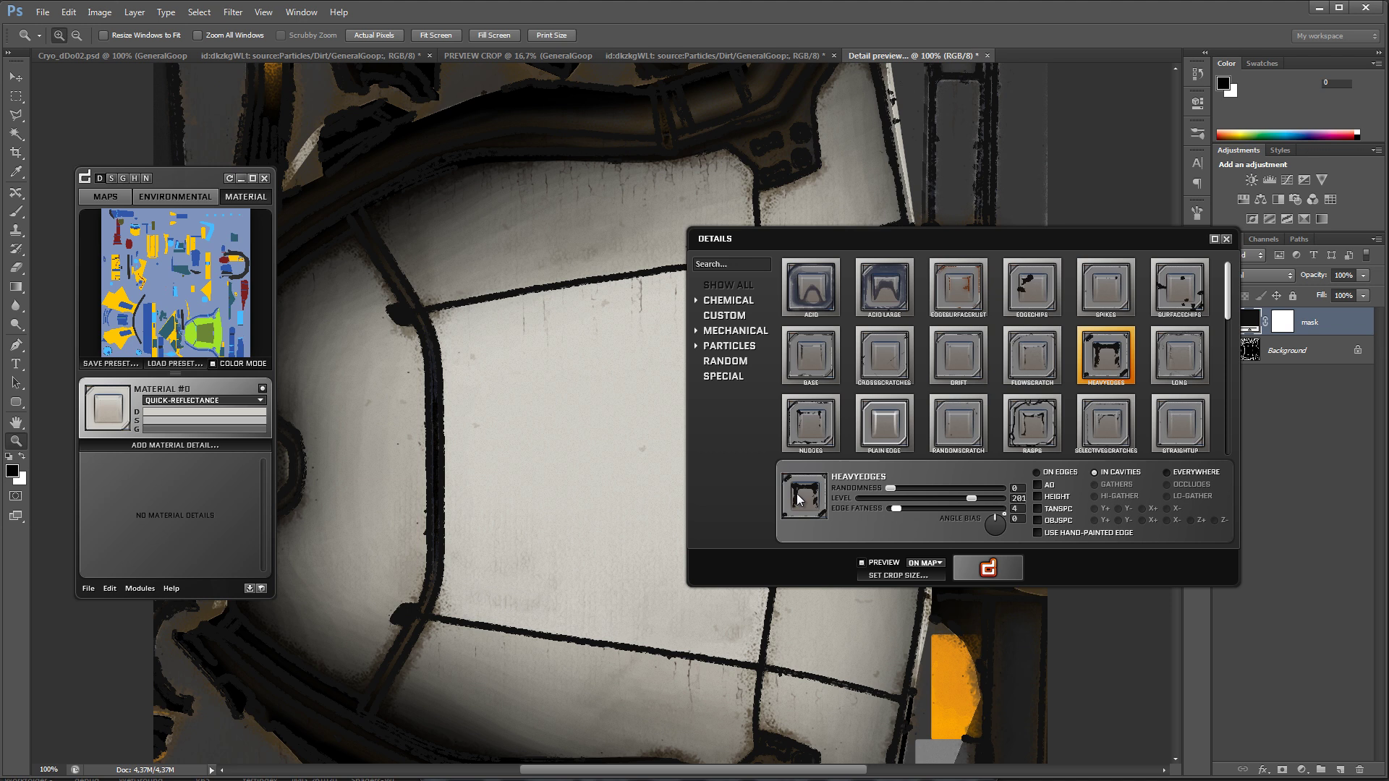
click(984, 569)
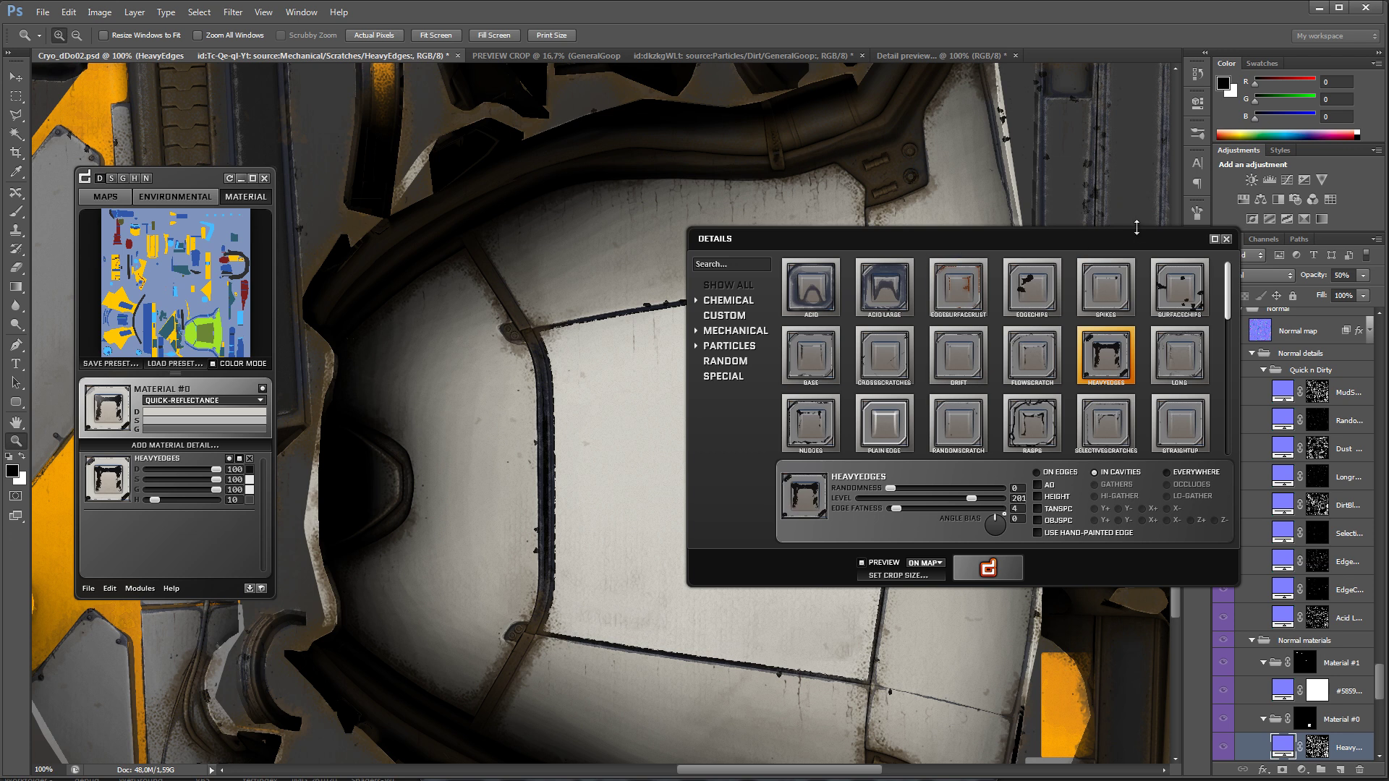
click(1227, 240)
Step: Lower the HeavyEdges intensities to 75 diffuse, 75 specular and 74 gloss, and check the specular and gloss maps
click(626, 310)
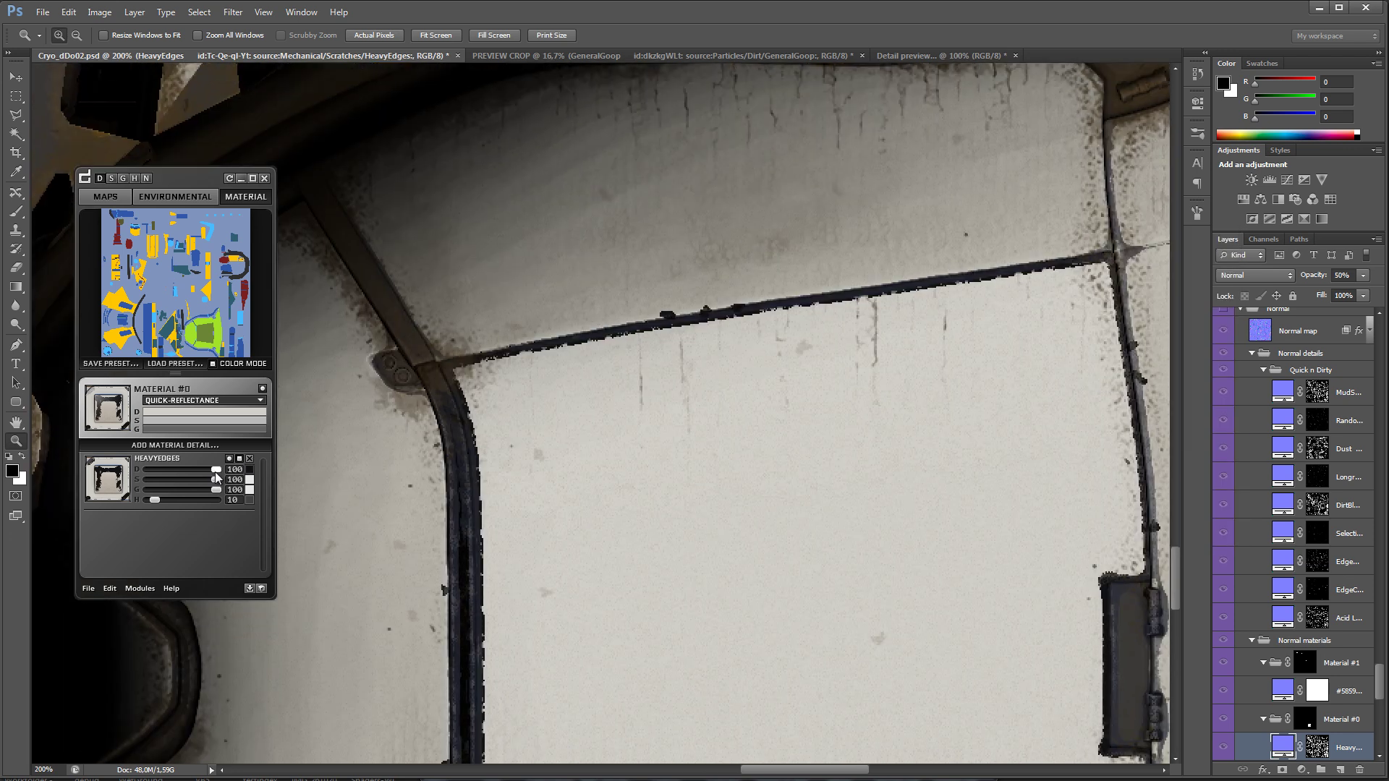
drag(215, 472, 198, 471)
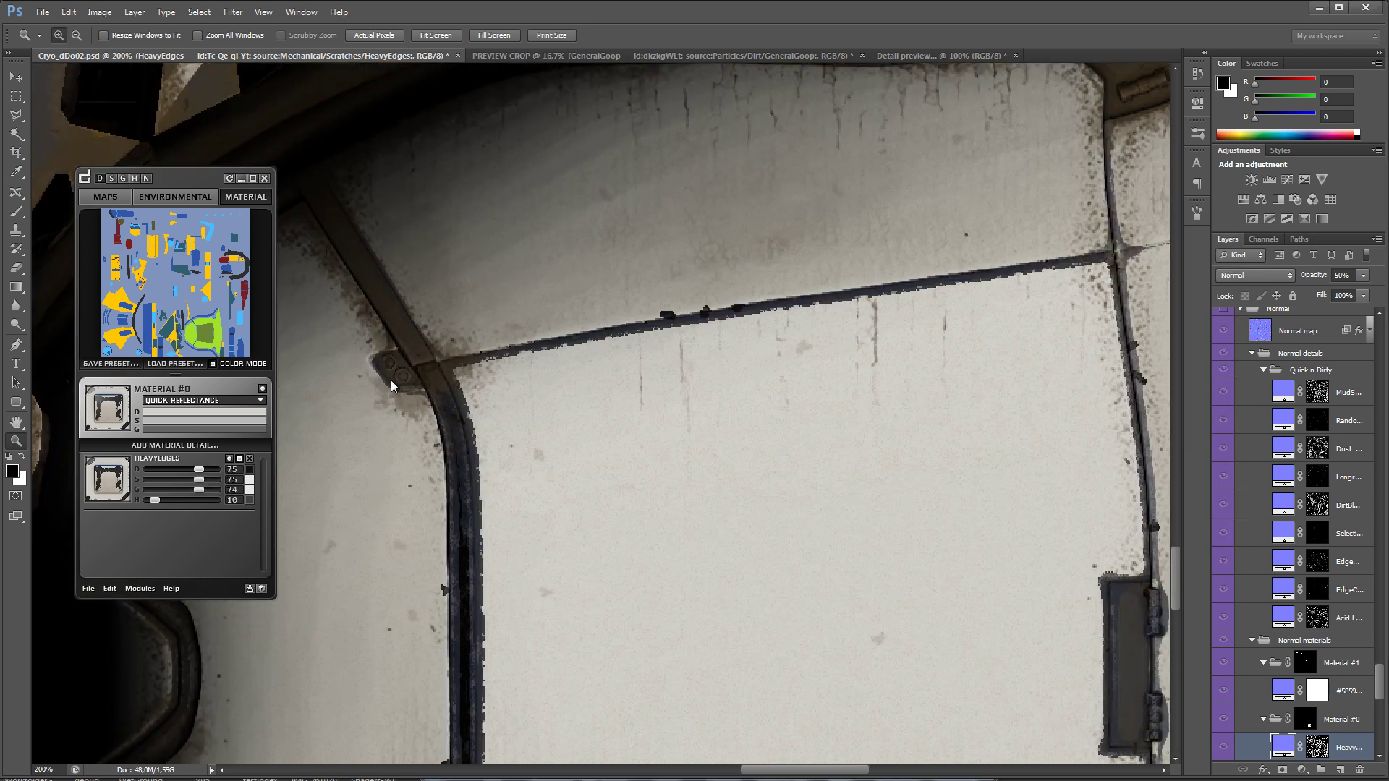
click(114, 180)
scroll(537, 441, down, 5)
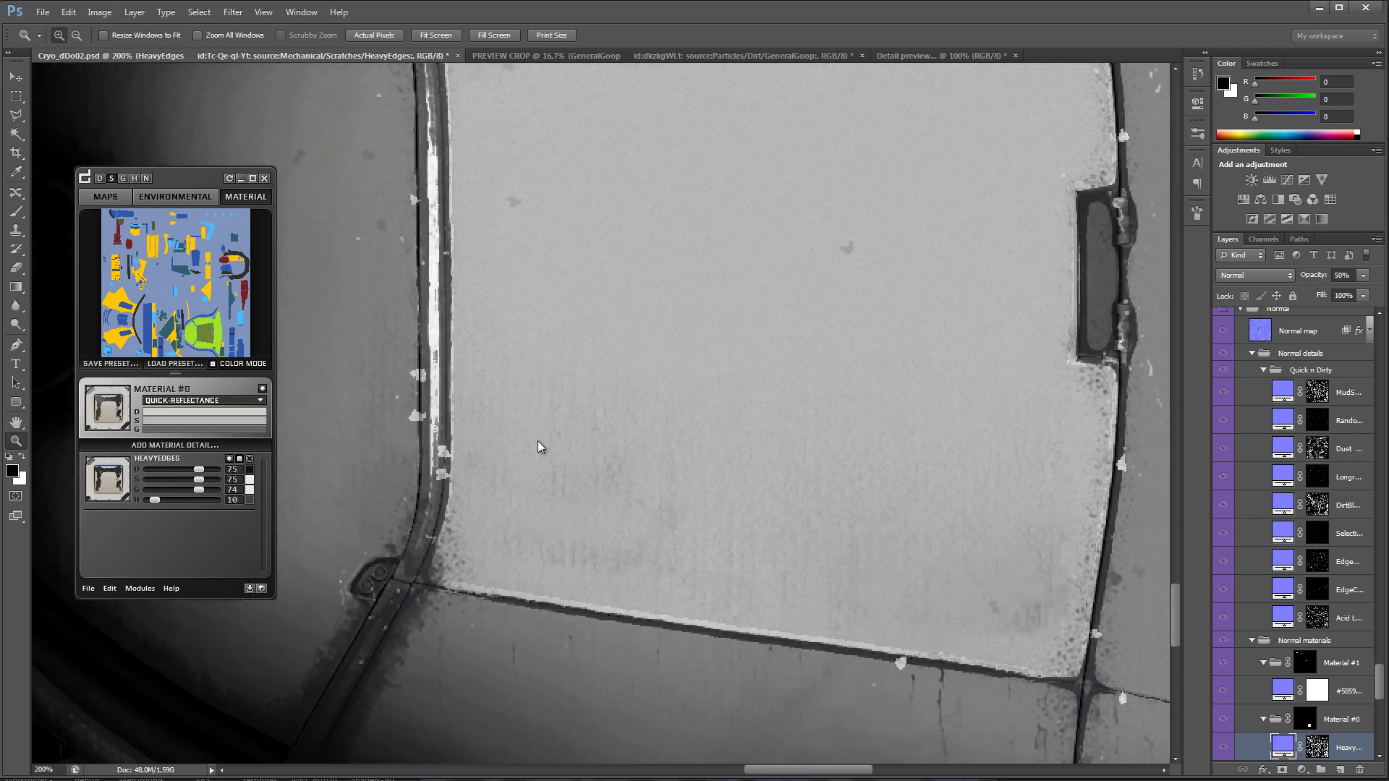
click(121, 180)
drag(525, 415, 611, 348)
Step: Add HeavyEdges to the bright green ID material around the central panel, with intensities of 75 diffuse, 75 specular and 74 gloss
click(152, 198)
click(244, 196)
click(195, 334)
click(192, 446)
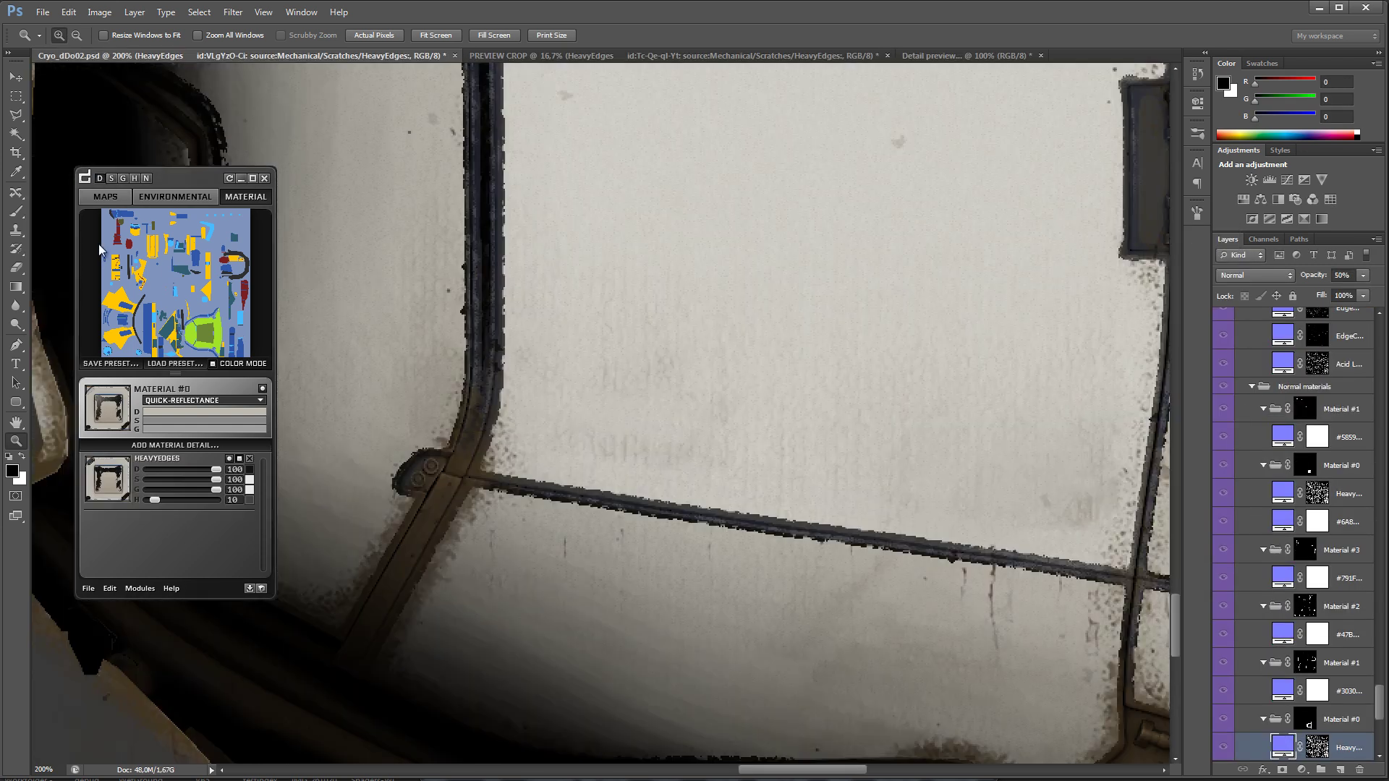
drag(220, 469, 200, 469)
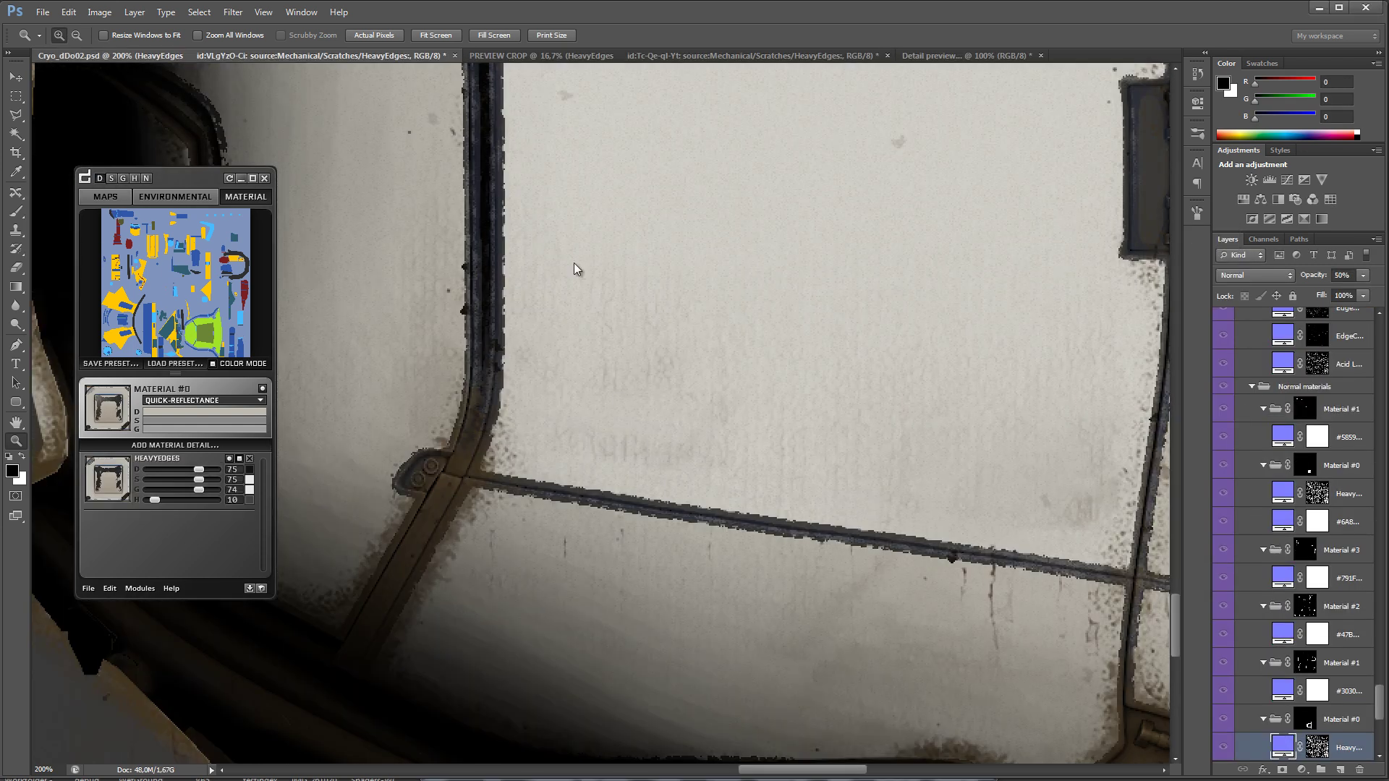
drag(633, 101, 623, 372)
alt+scroll(624, 372, down, 4)
click(652, 357)
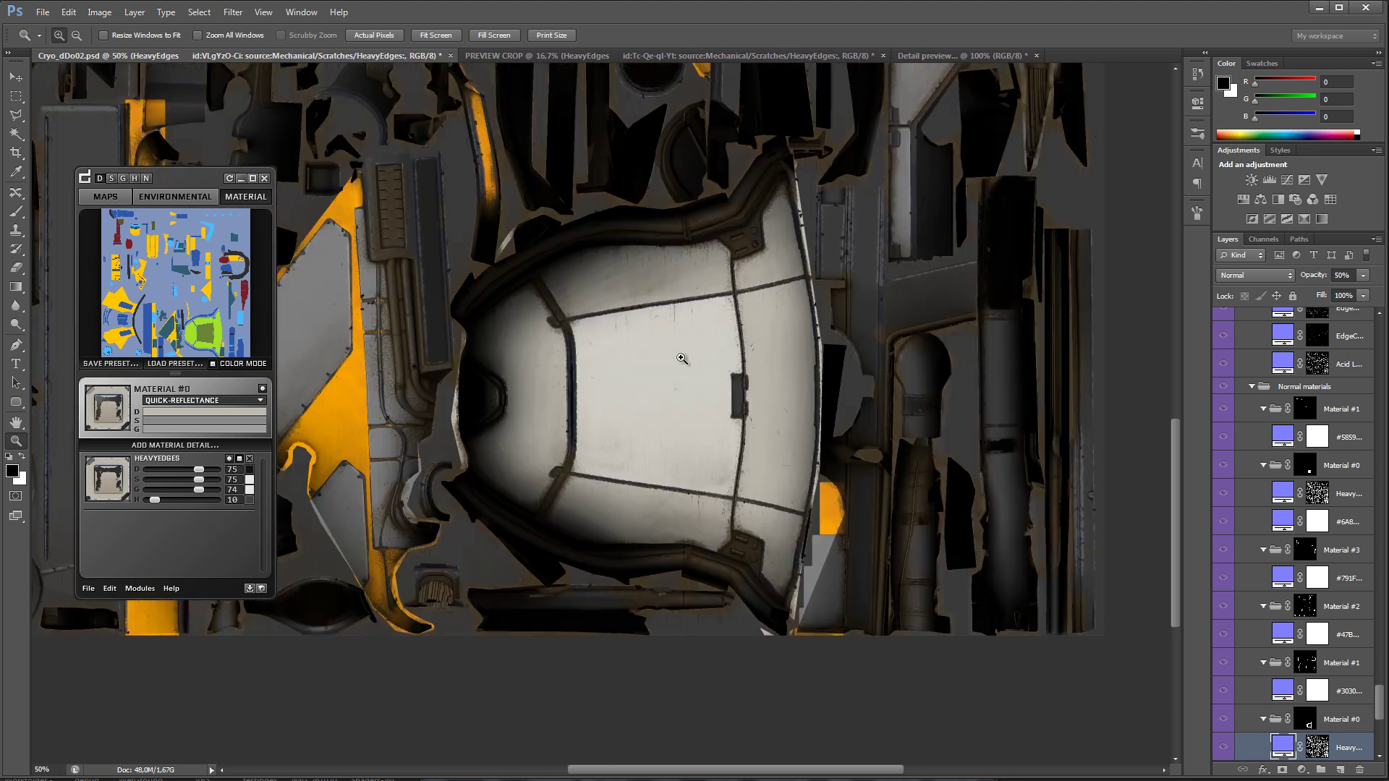
Step: Recolour the outer hull material's diffuse to a warm beige and the central panel material's diffuse to #d7d4c9
click(683, 360)
click(158, 412)
click(867, 160)
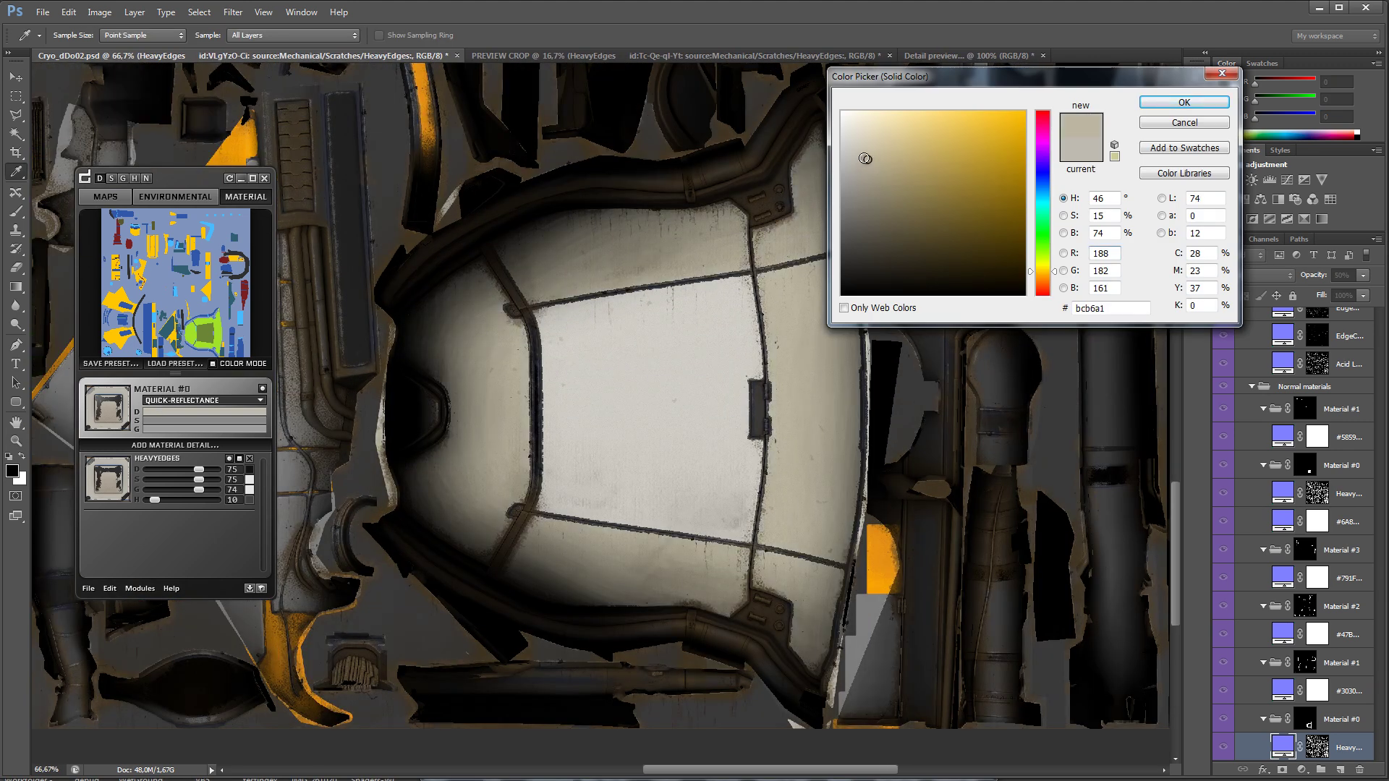
click(859, 158)
click(1149, 106)
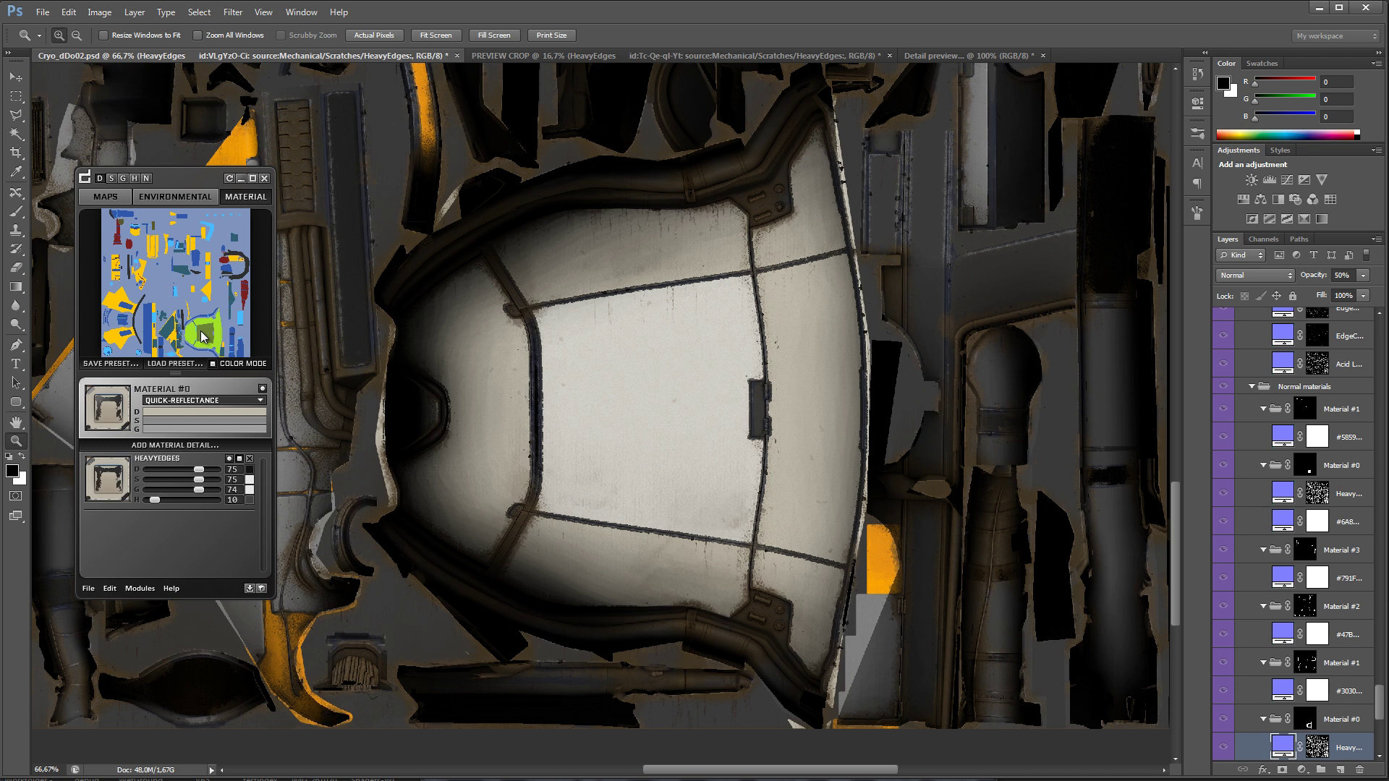
click(170, 412)
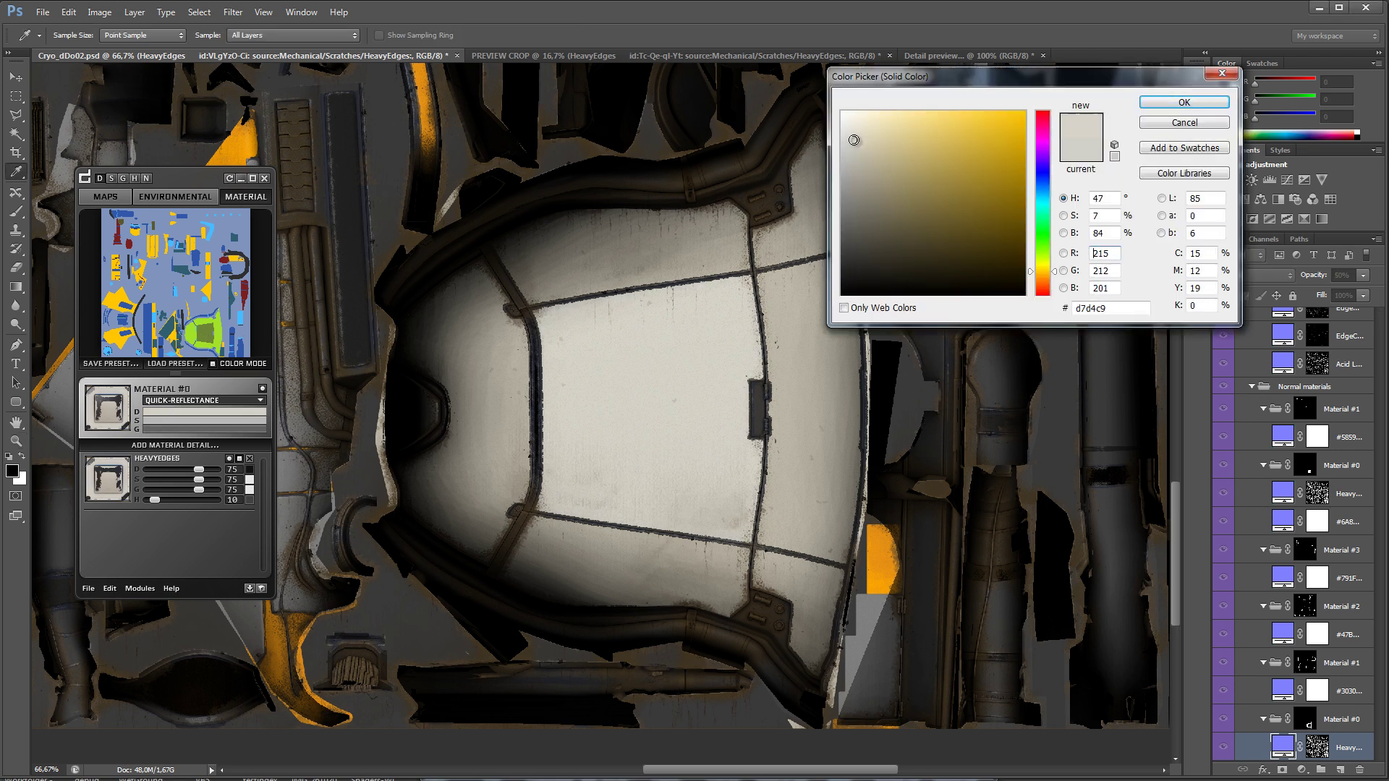
click(1185, 102)
Step: Open the detail library from HeavyEdges, pick the Clutter detail and crop the detail preview to the white hull
click(107, 479)
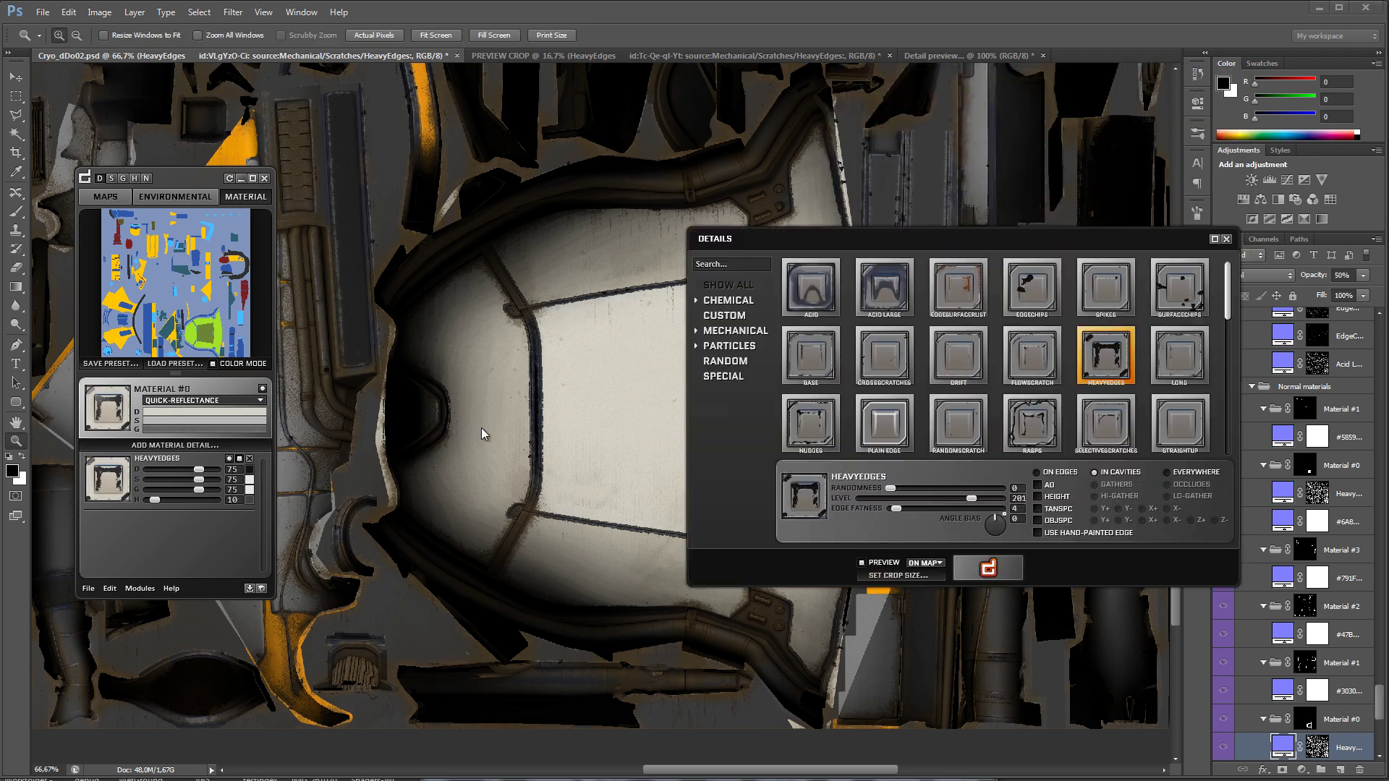
mouse_move(1228, 300)
mouse_down()
mouse_move(1227, 380)
mouse_move(1225, 316)
mouse_up()
scroll(1218, 414, down, 5)
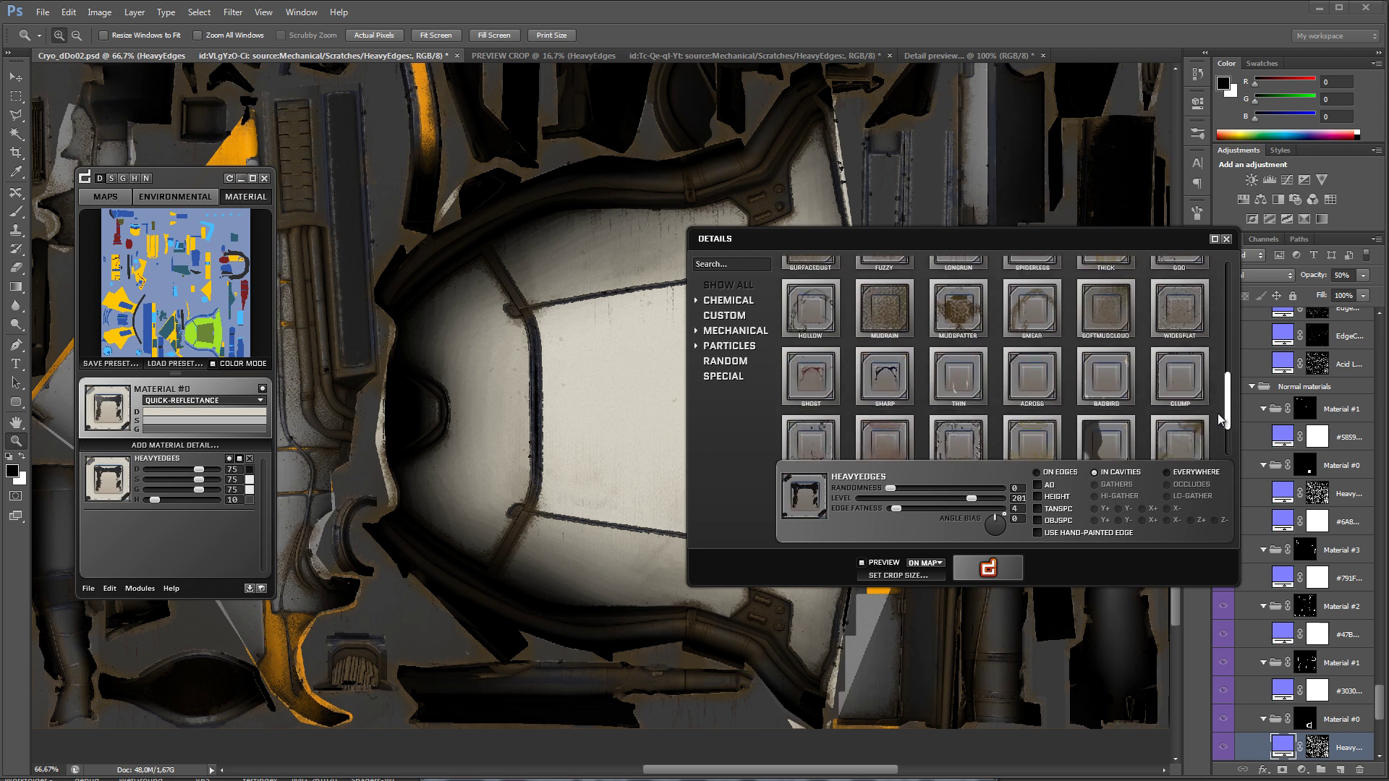
click(811, 361)
click(909, 575)
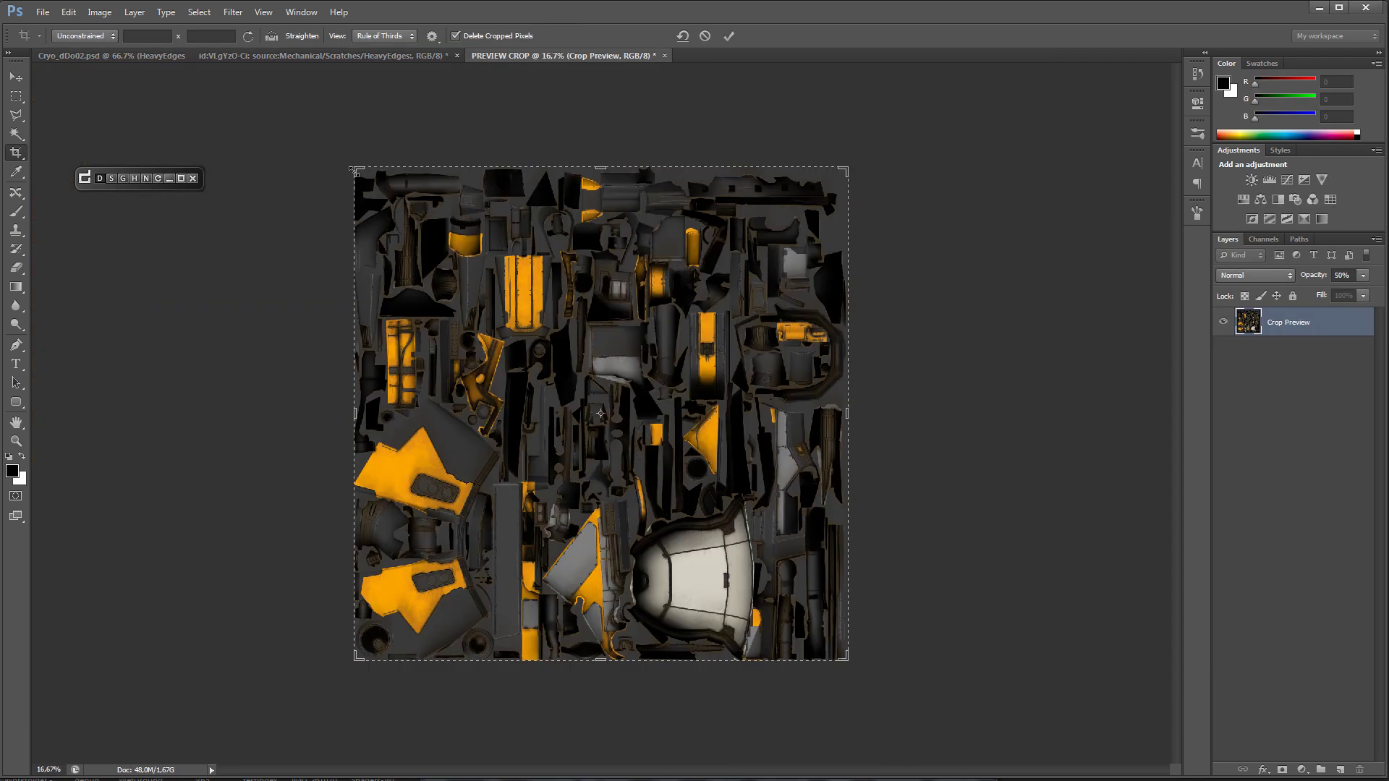
click(574, 415)
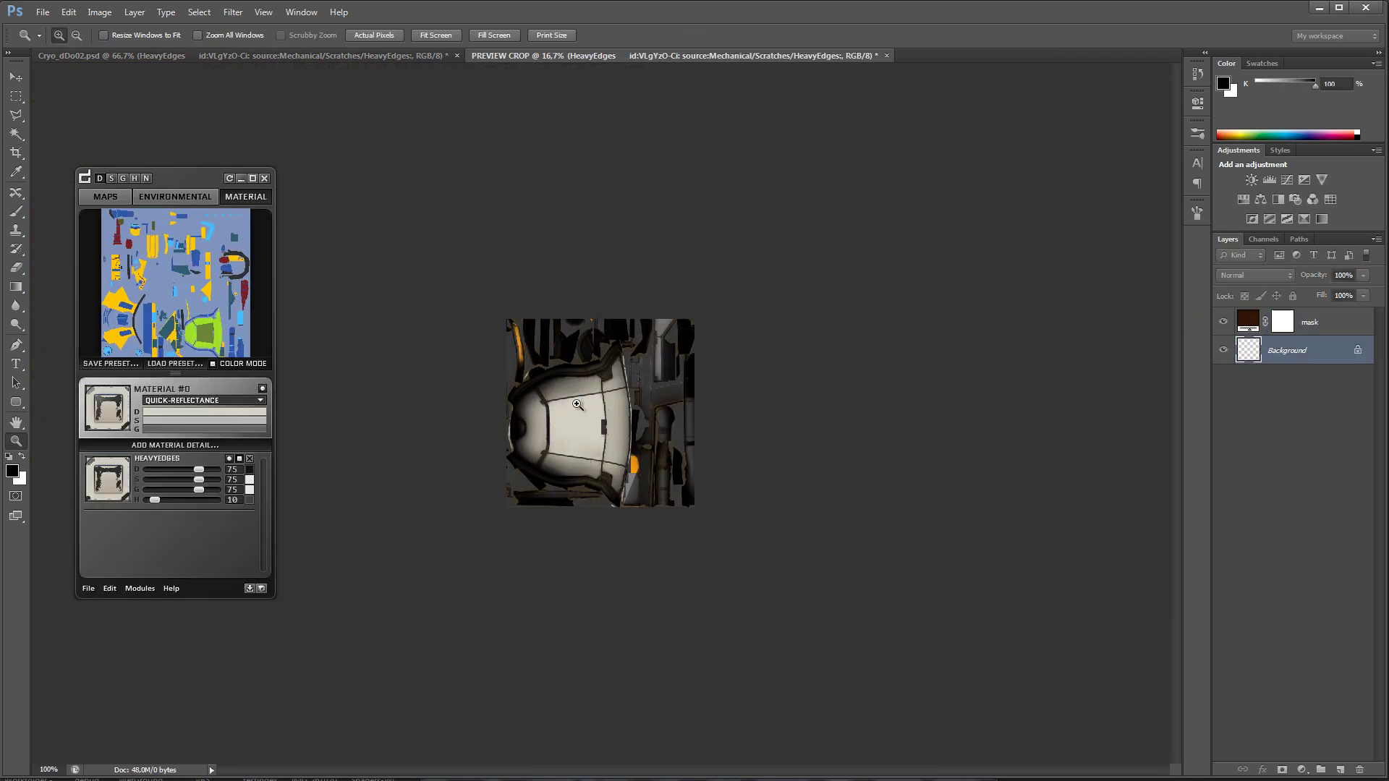
Step: Choose the LongRun detail from the particle leakage category and refresh its preview
drag(1227, 413, 1228, 279)
click(696, 300)
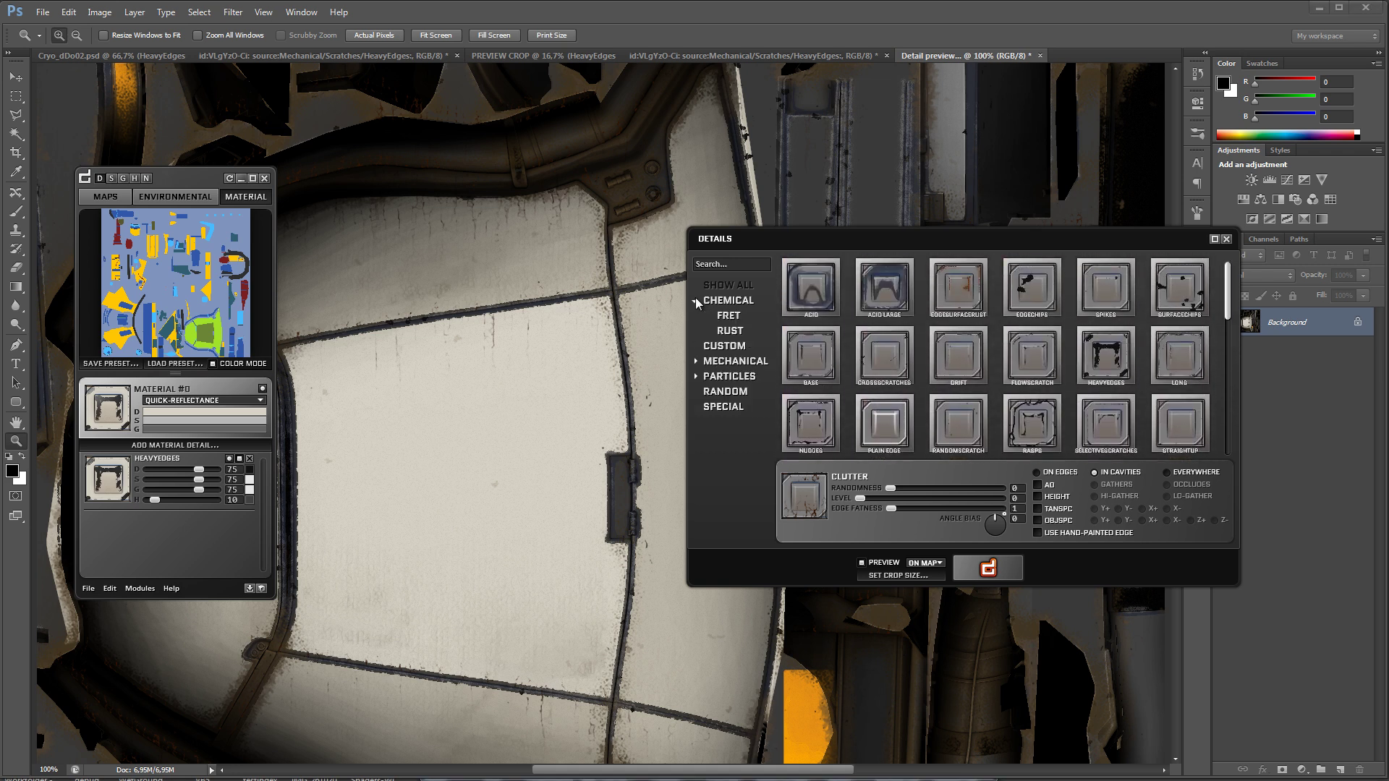
click(698, 377)
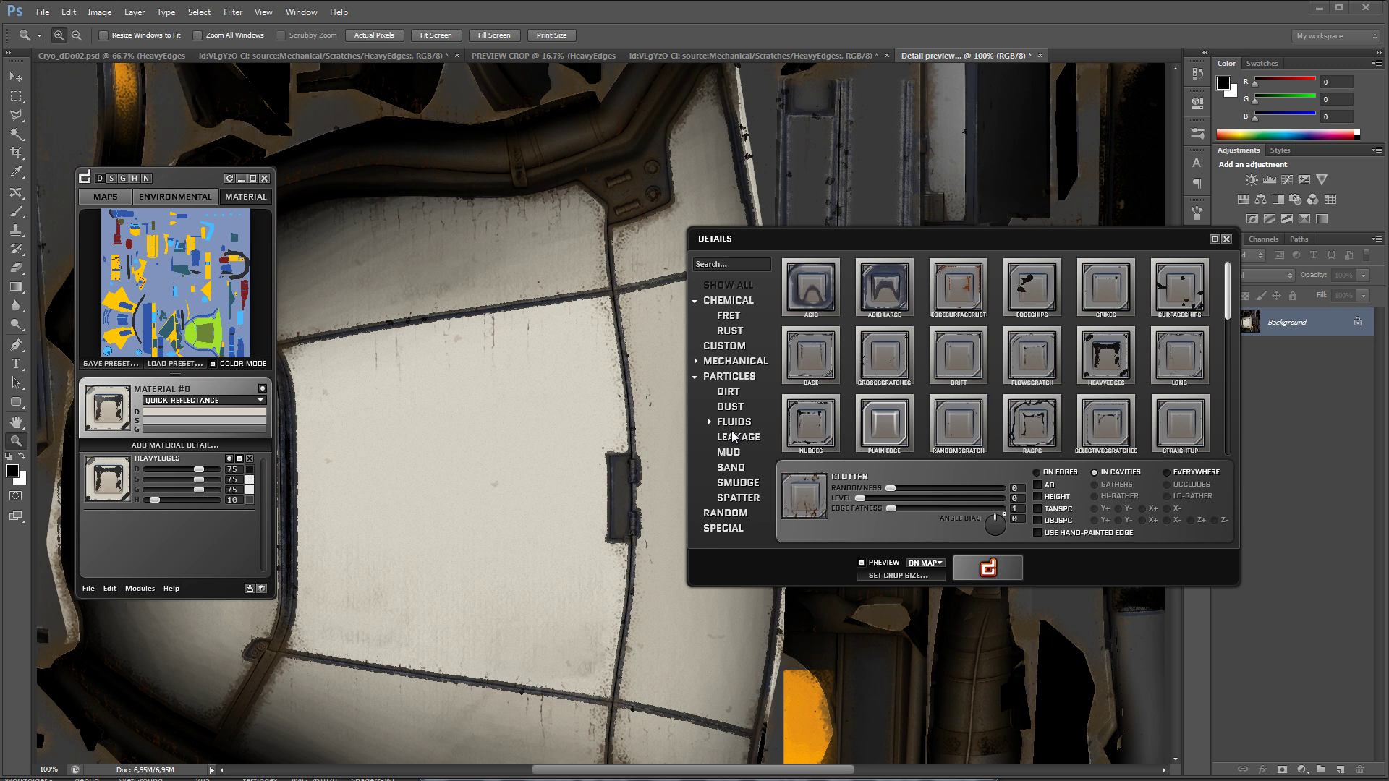
click(739, 437)
click(958, 342)
click(881, 565)
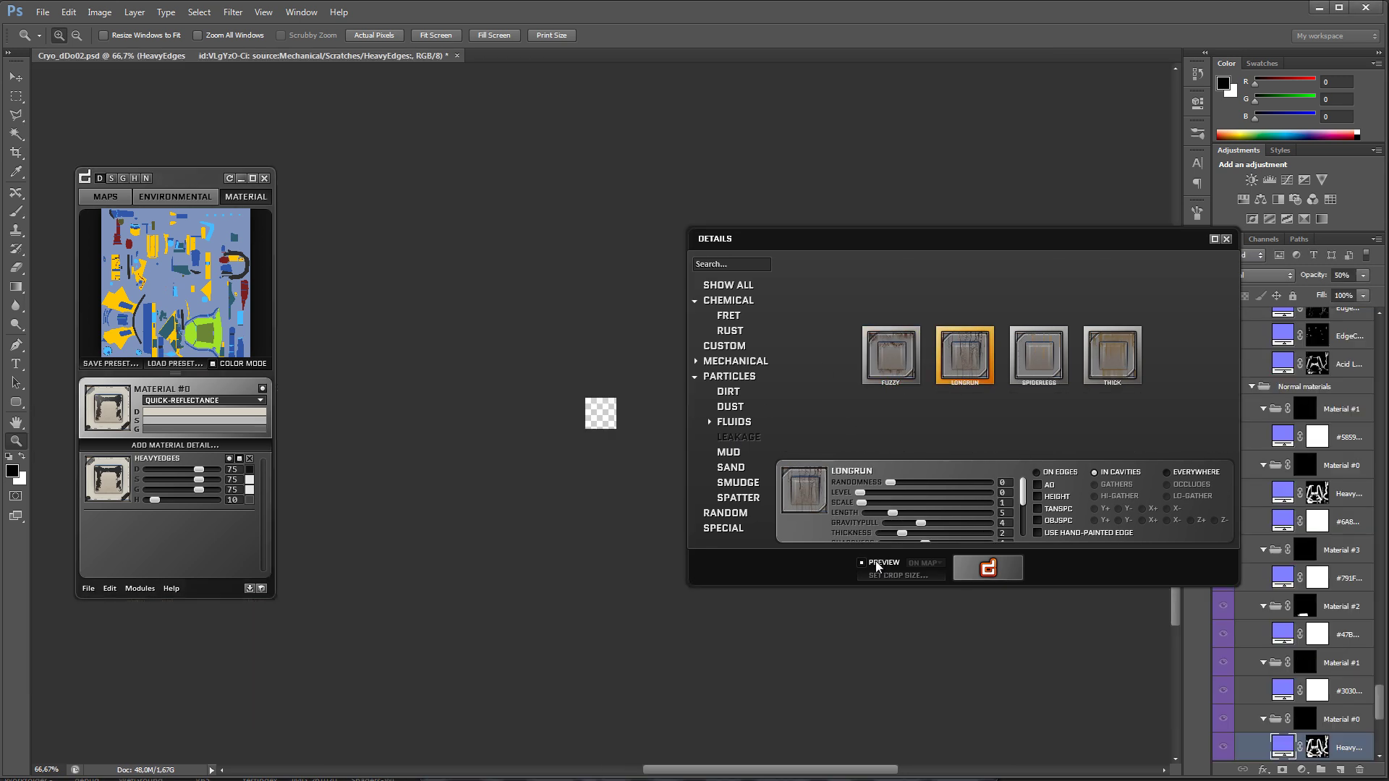
Step: Set LongRun to gravity pull 7 and length 6, then add it to the central panel and outer hull materials
mouse_move(1025, 496)
mouse_down()
mouse_move(983, 525)
mouse_move(1026, 524)
mouse_move(1026, 488)
mouse_up()
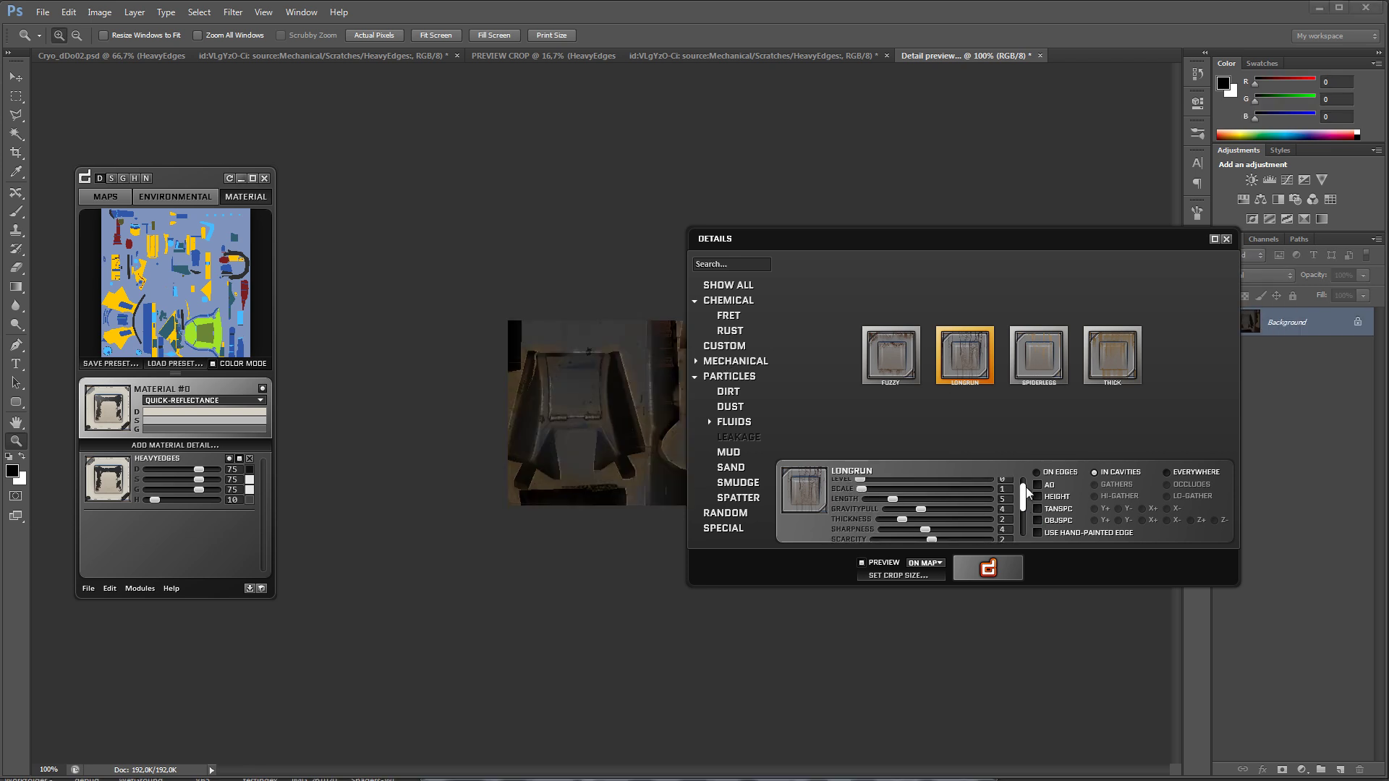
click(955, 510)
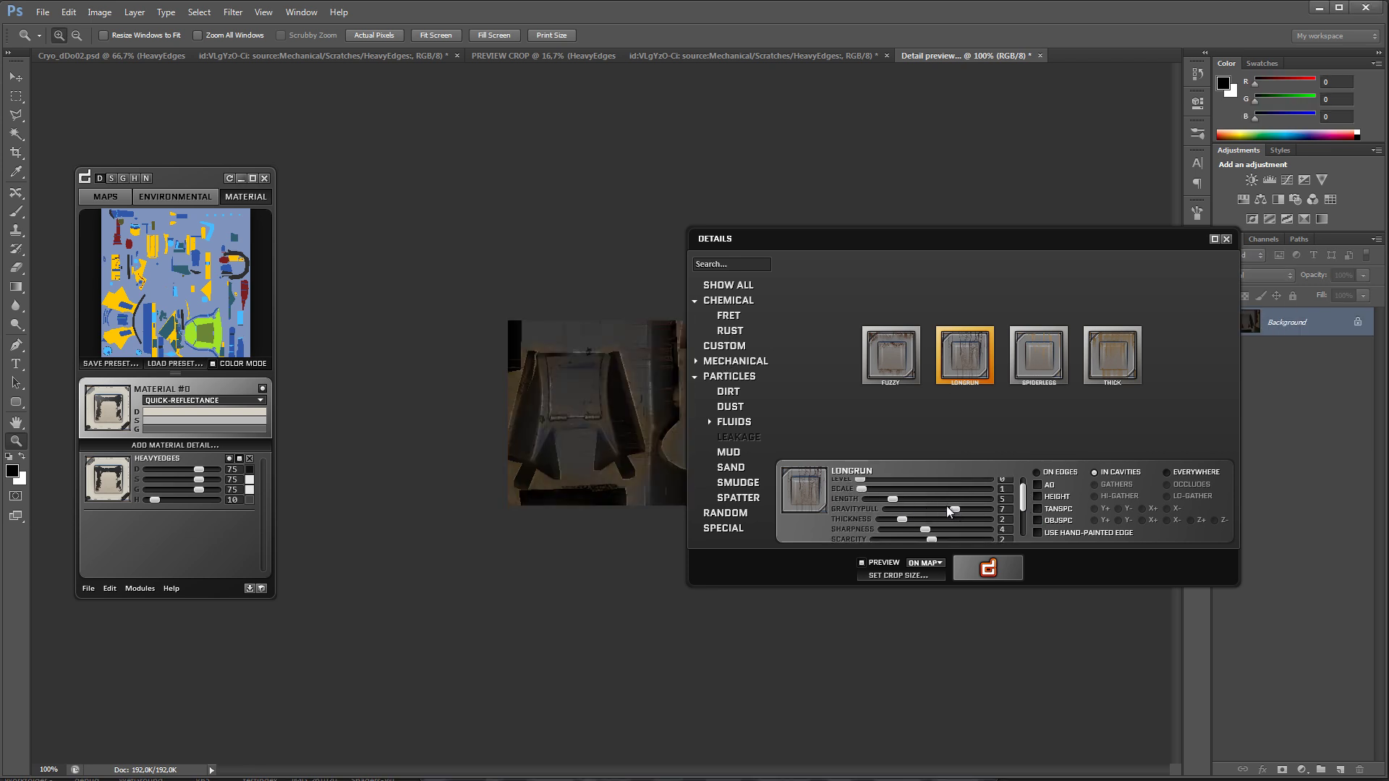
drag(894, 498, 902, 501)
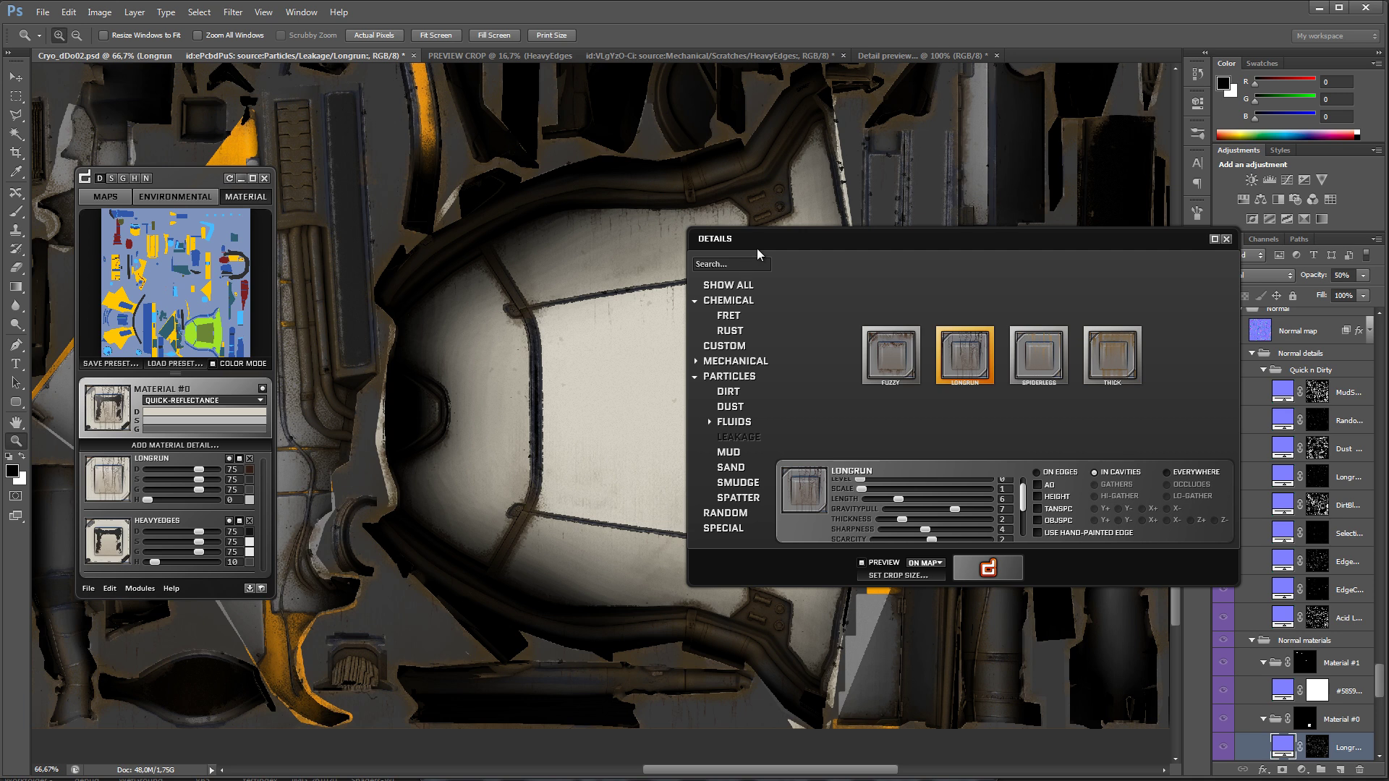
drag(757, 249, 796, 173)
click(909, 488)
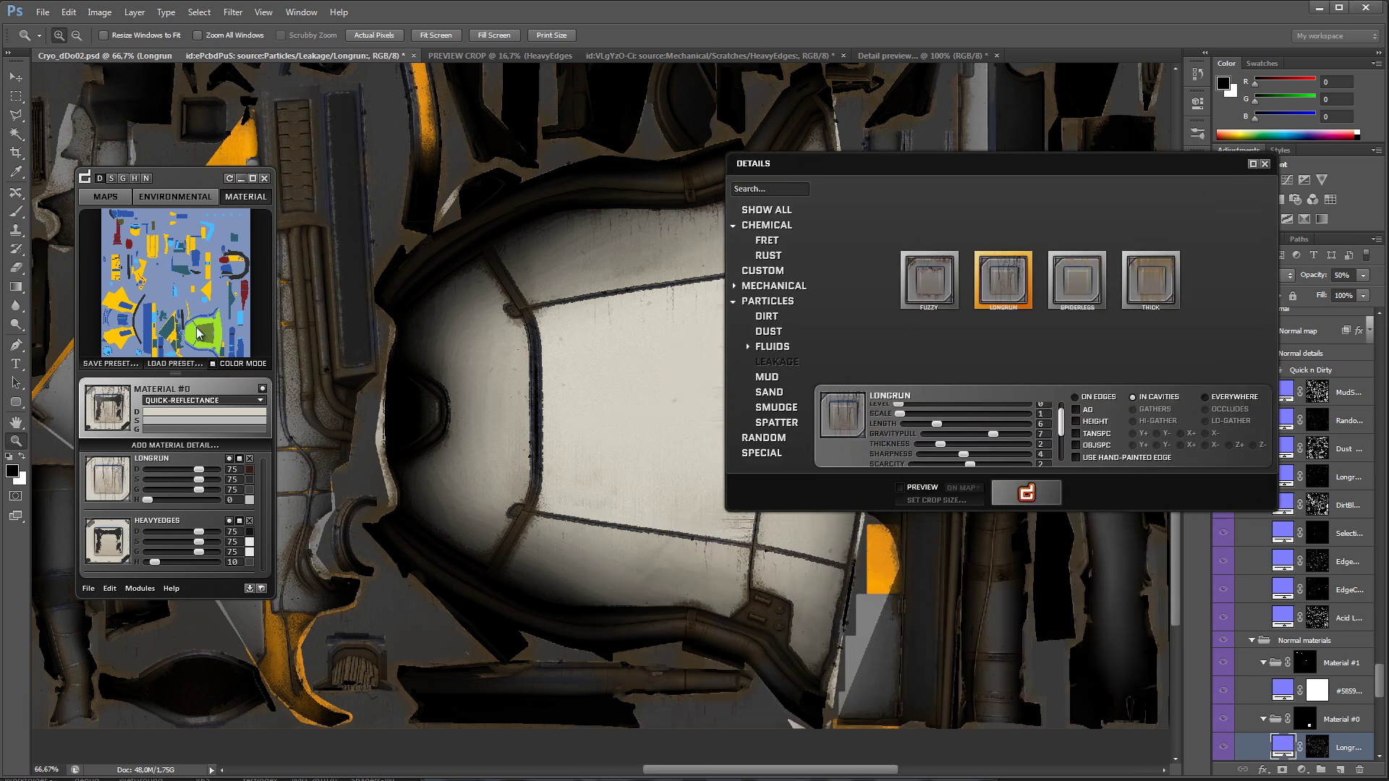
click(1027, 494)
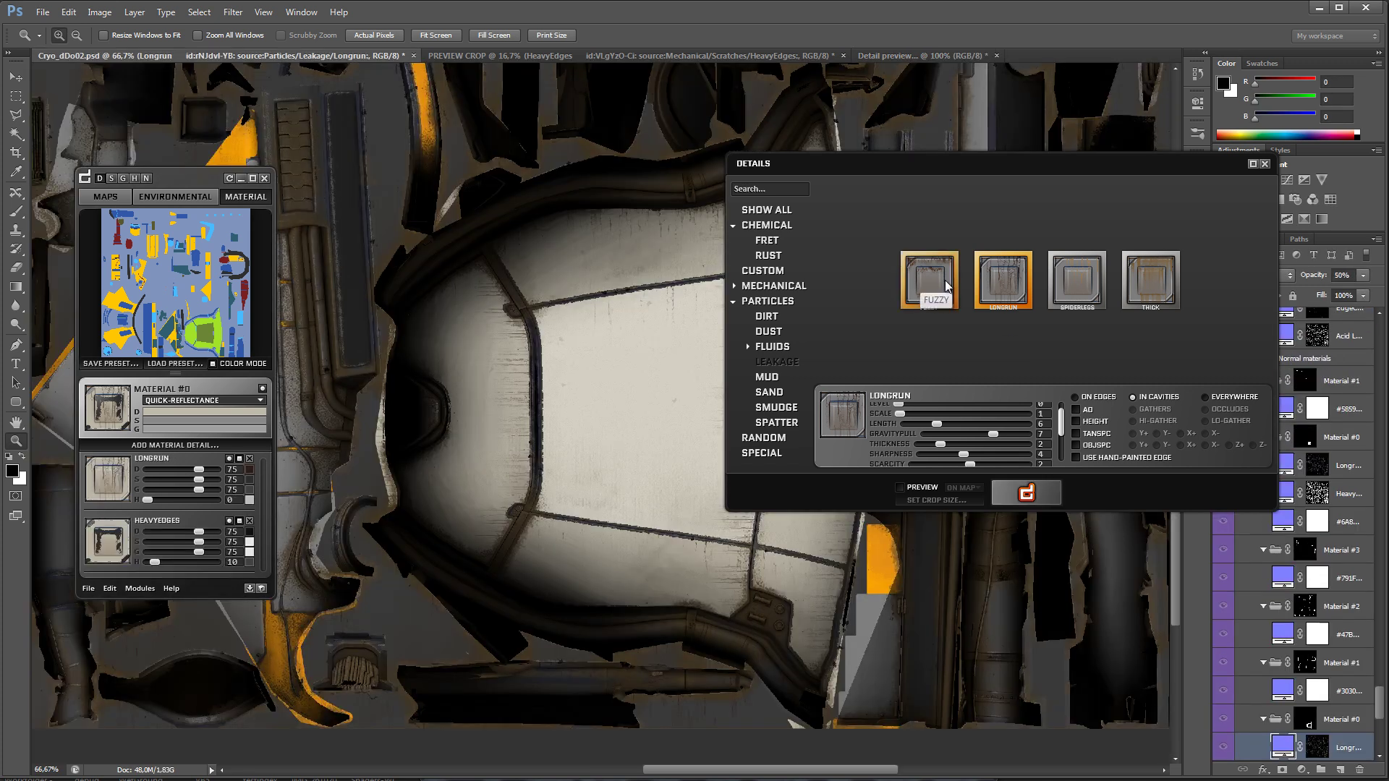
Step: Lower the LongRun diffuse, specular and gloss intensities to 50 on the outer hull material and 40 on the central panel material
click(1264, 164)
drag(199, 470, 182, 471)
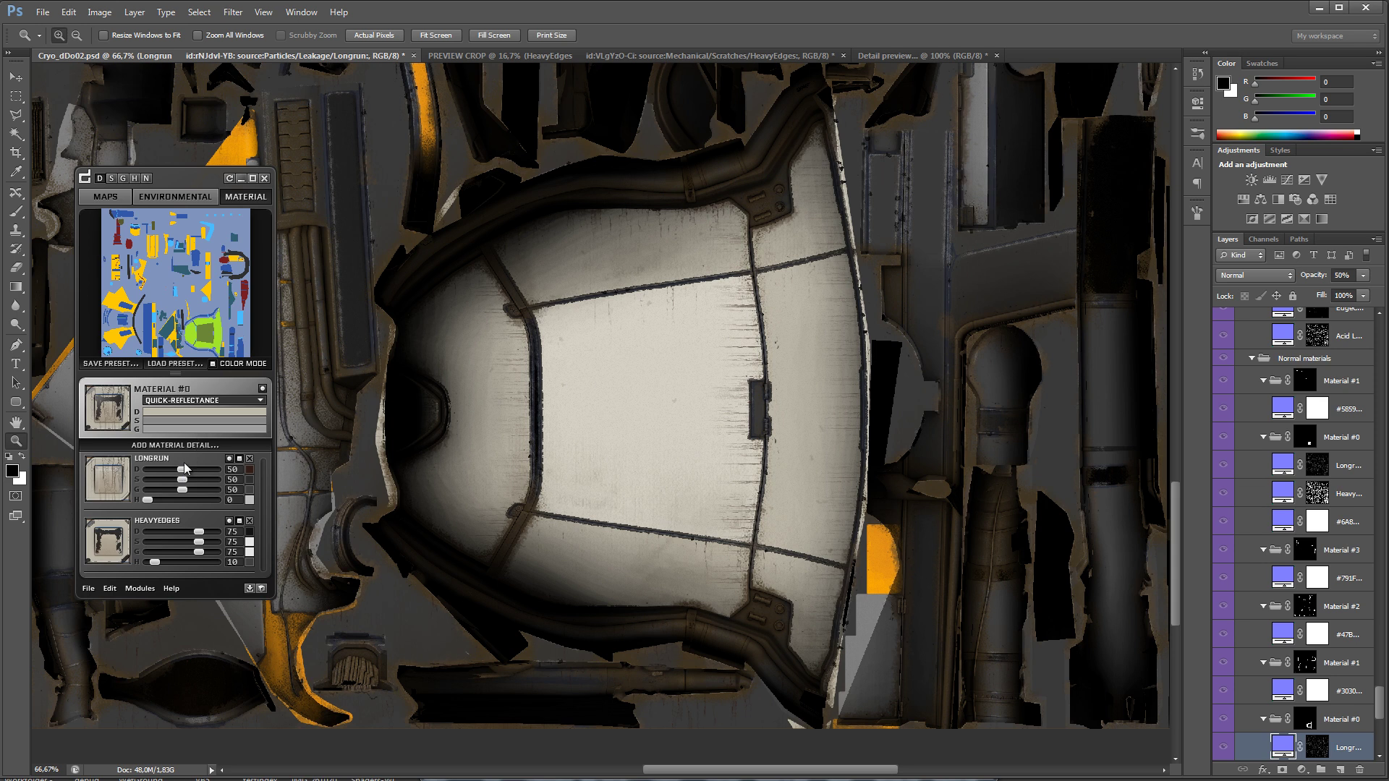
click(196, 330)
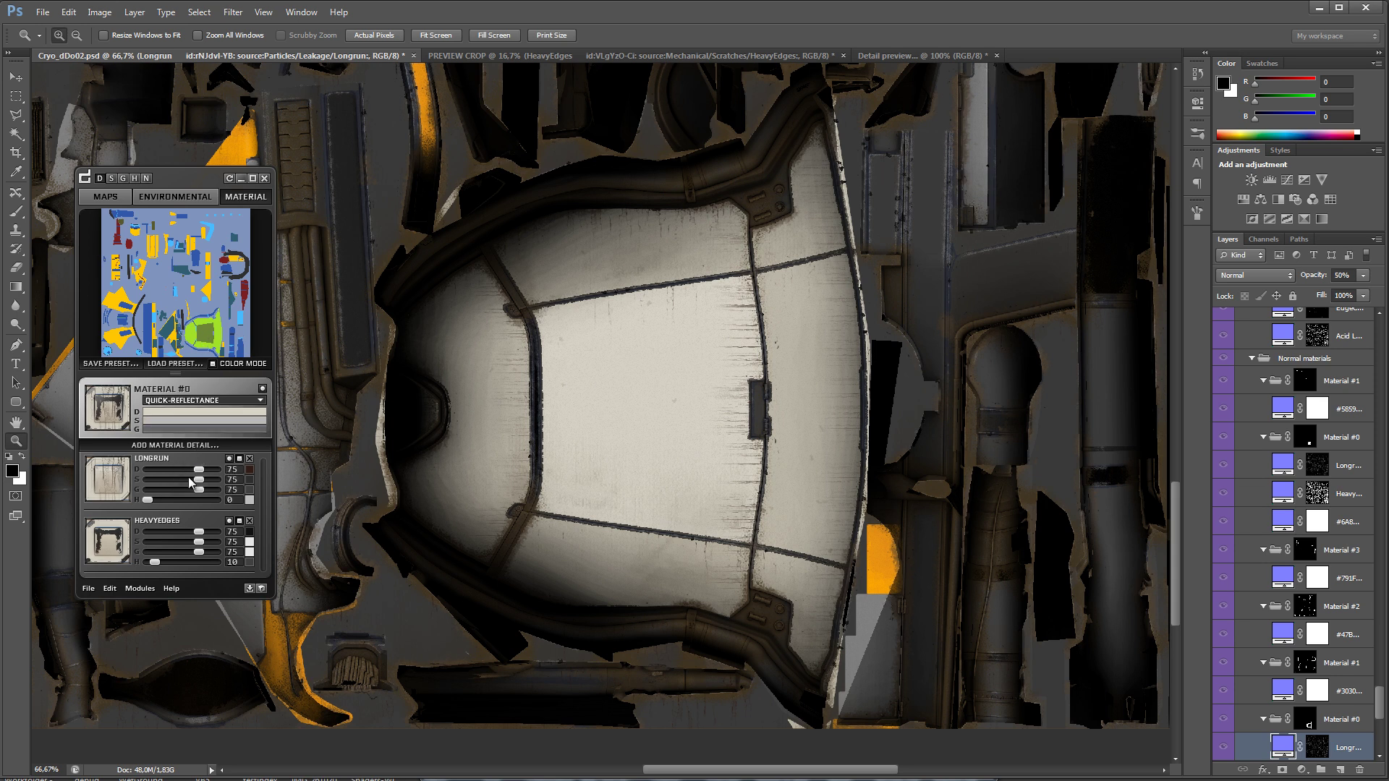
click(175, 447)
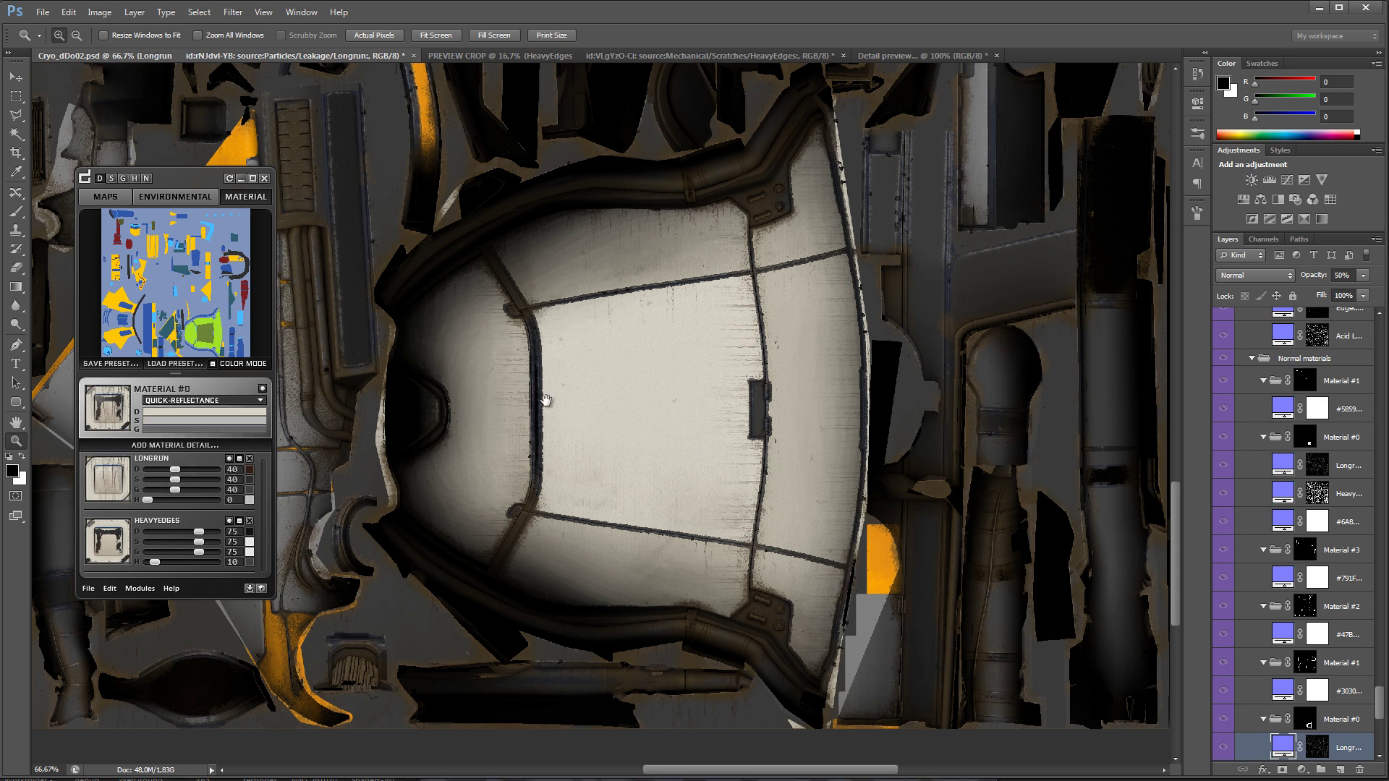
alt+click(544, 404)
click(1266, 165)
Step: Select the material of the dark round recess below the yellow armour pieces and add the EdgeSurfaceRust detail to it
alt+click(673, 317)
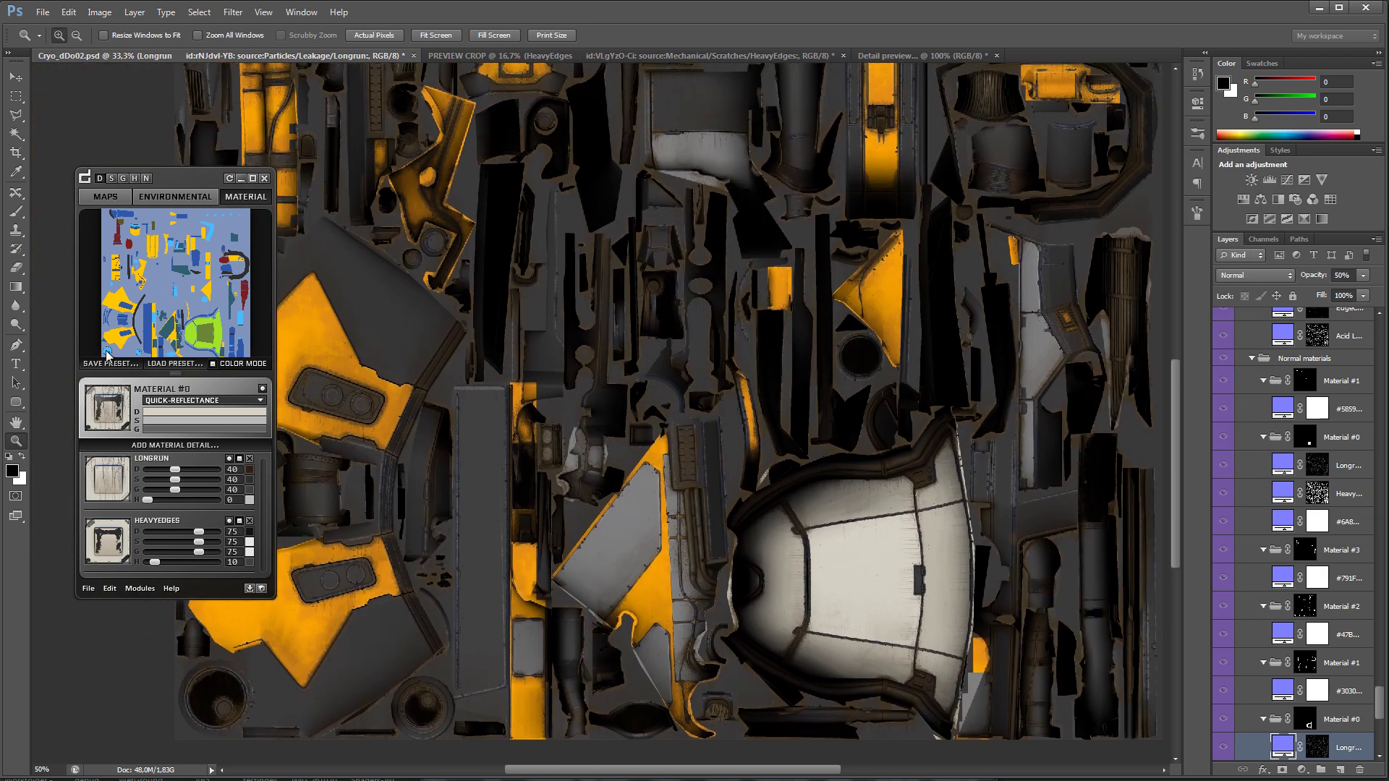
click(106, 355)
click(175, 445)
click(428, 575)
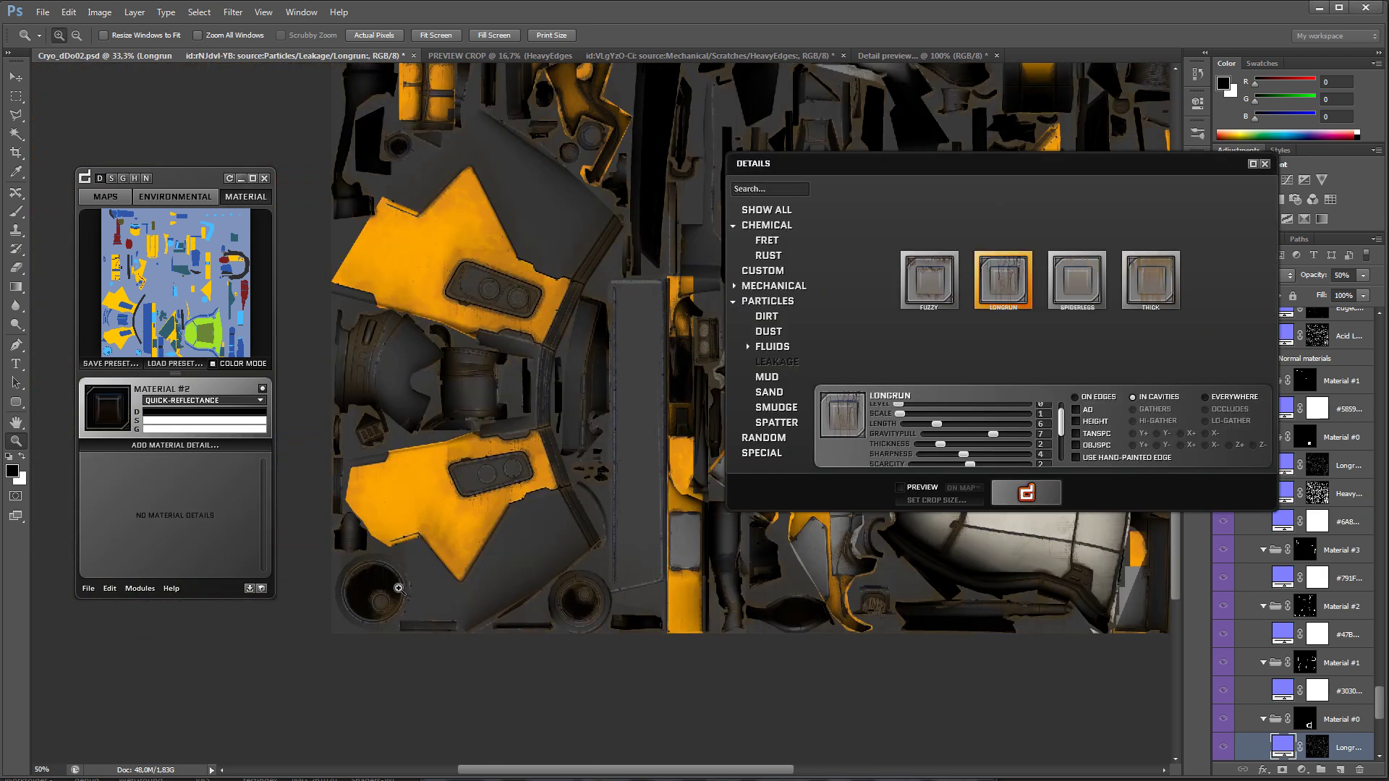
drag(330, 626, 486, 461)
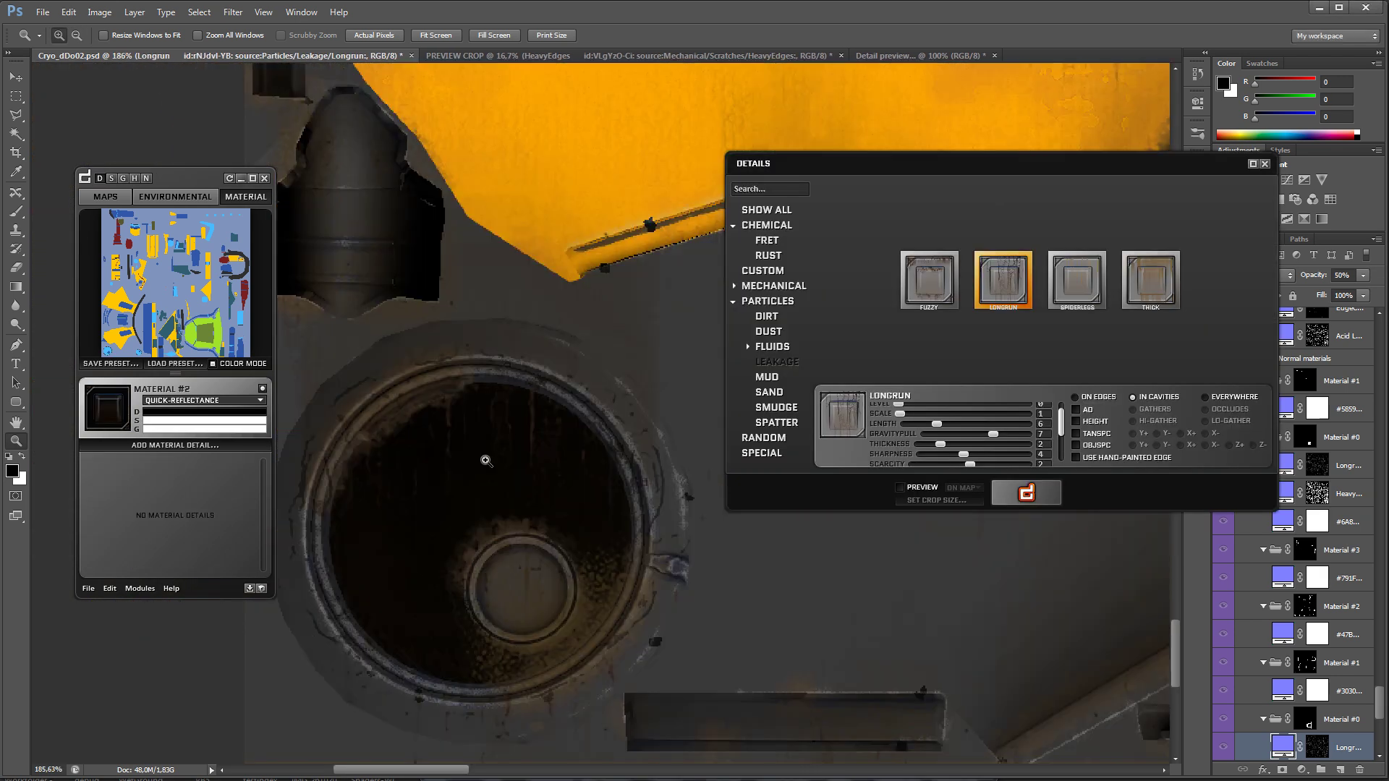
click(767, 256)
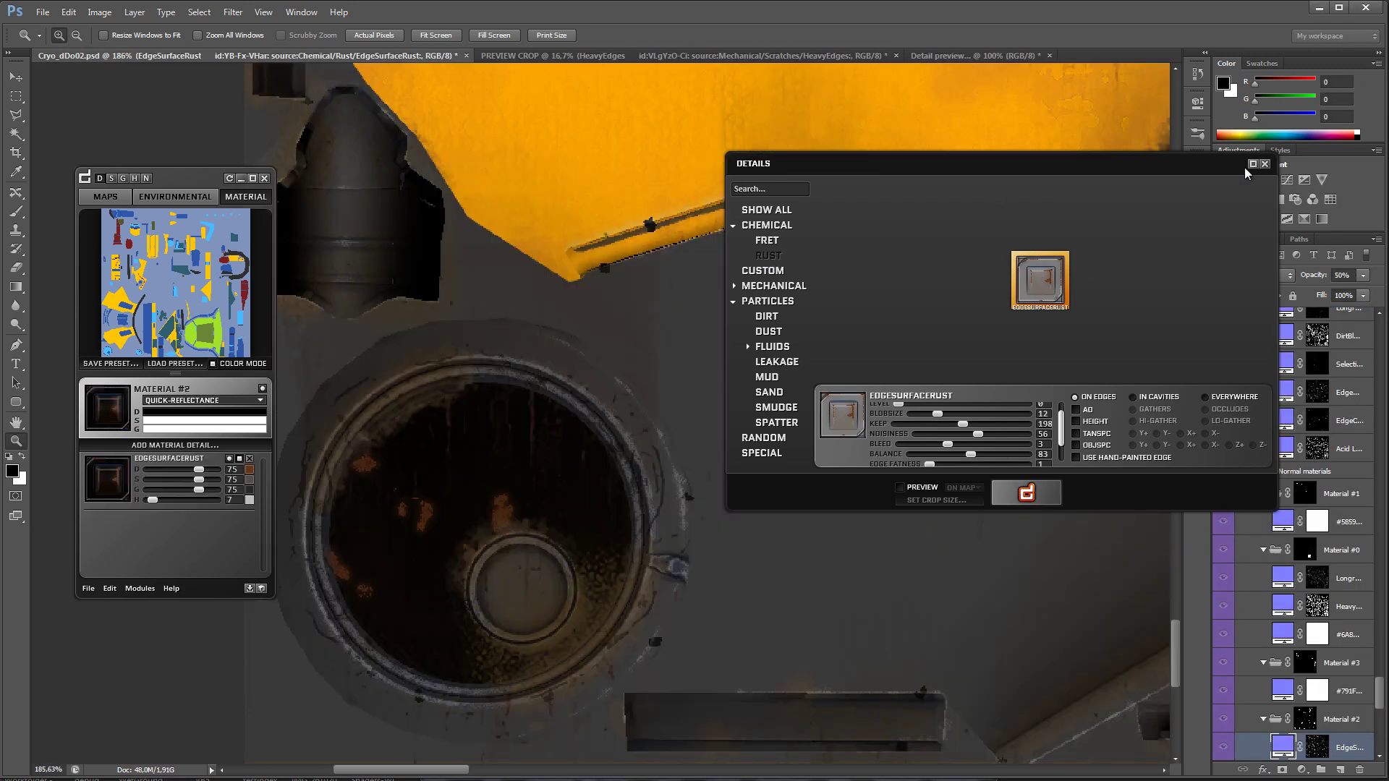
click(1264, 165)
Step: Set the diffuse colour of EdgeSurfaceRust to #682c17
click(250, 469)
click(1045, 287)
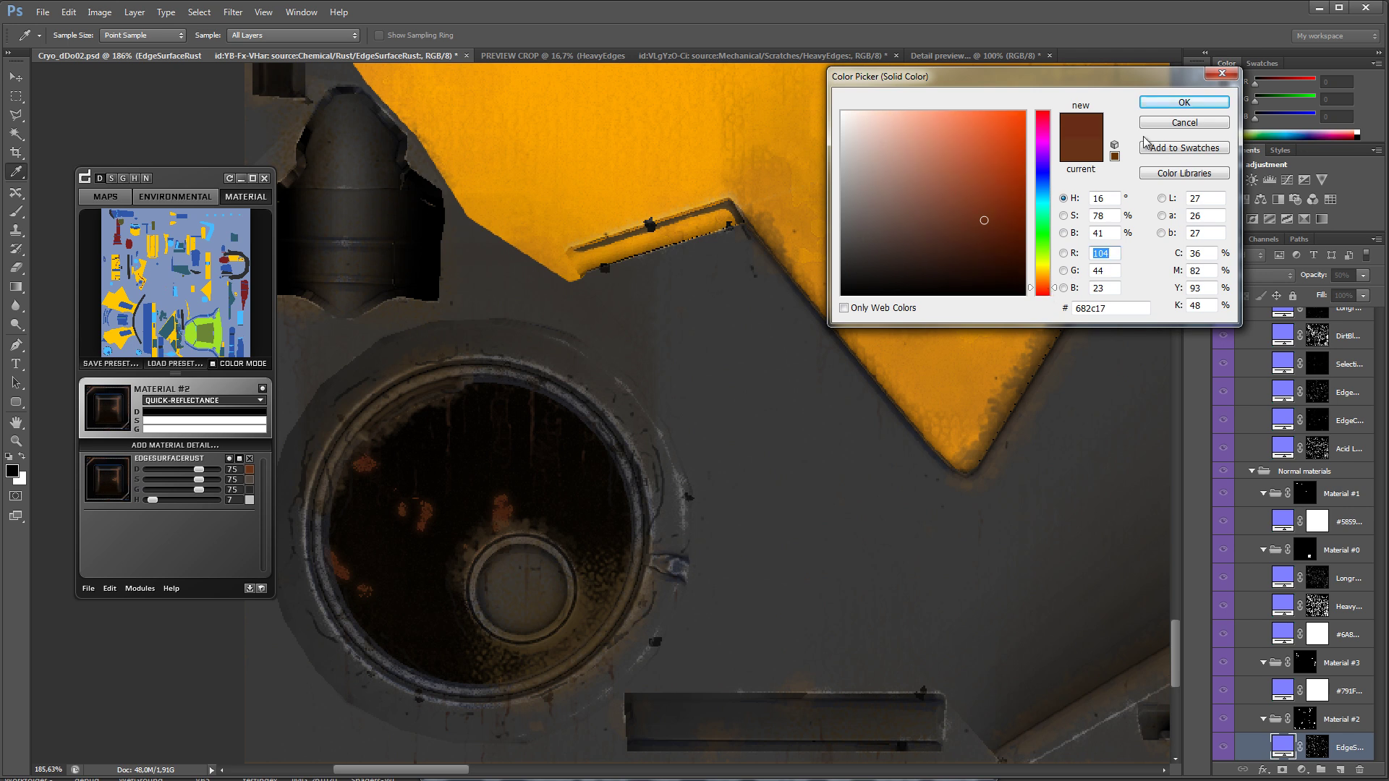
click(1185, 102)
Step: Examine the rest of the texture sheet with the rust detail applied
drag(930, 260, 875, 289)
alt+scroll(702, 345, down, 2)
drag(1013, 159, 449, 558)
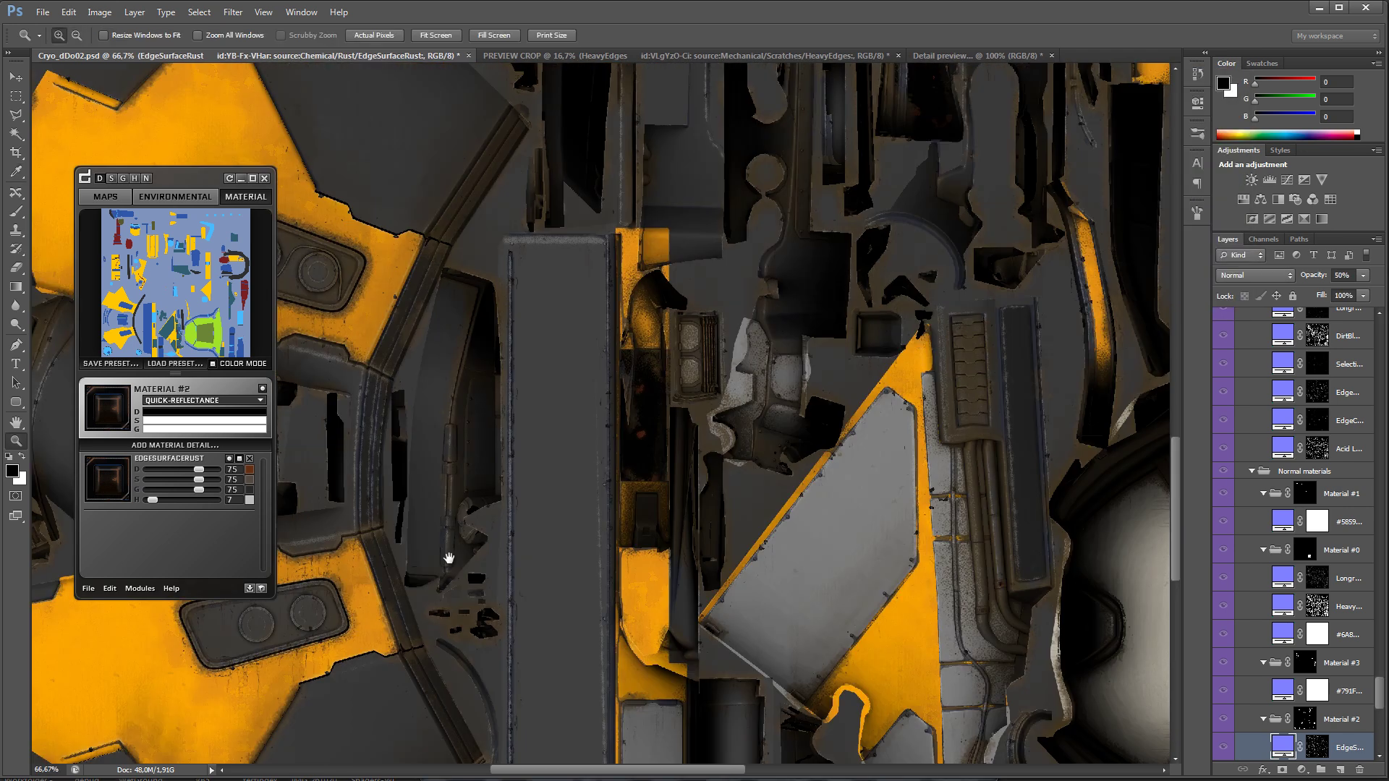
drag(550, 130, 692, 384)
scroll(692, 377, down, 1)
scroll(775, 381, down, 1)
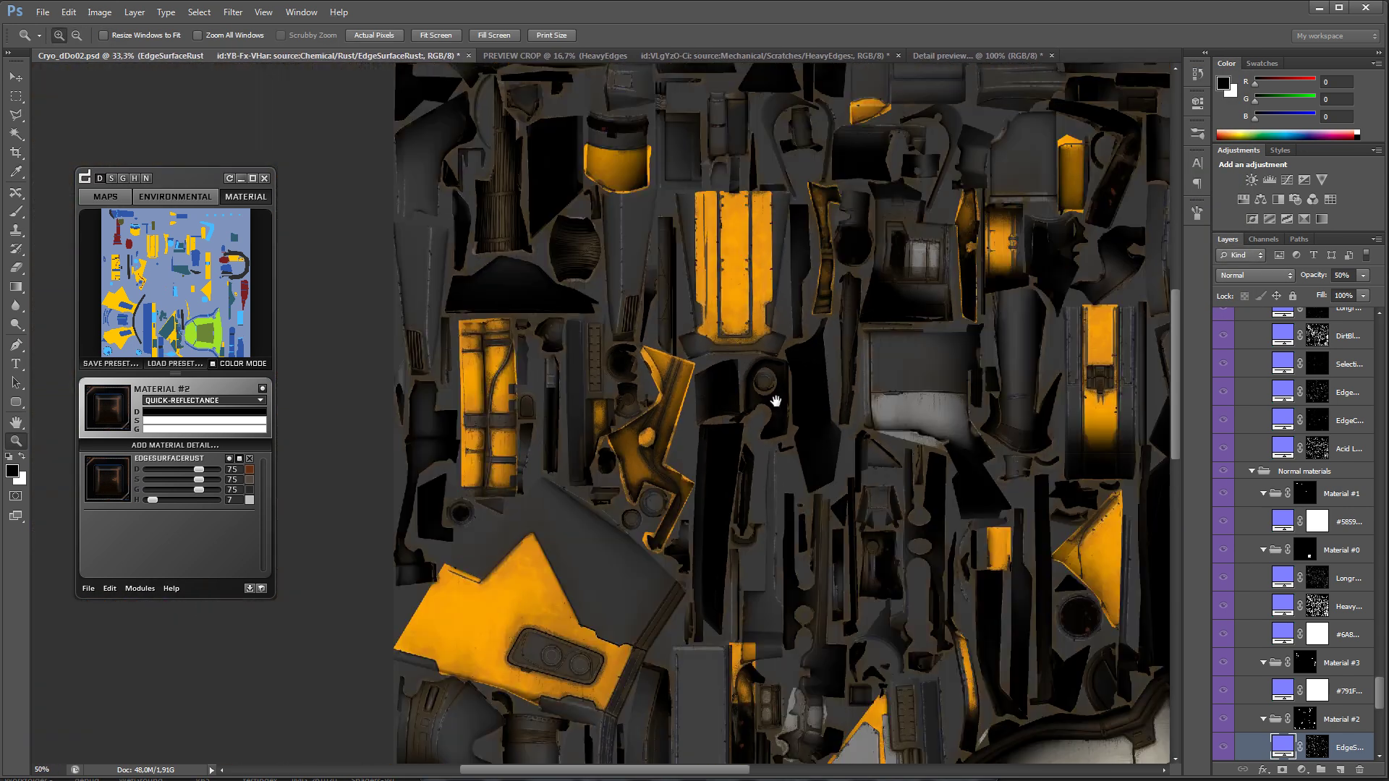
drag(775, 401, 666, 253)
Step: Create a new environmental detail group and name it Directional
click(187, 197)
click(219, 353)
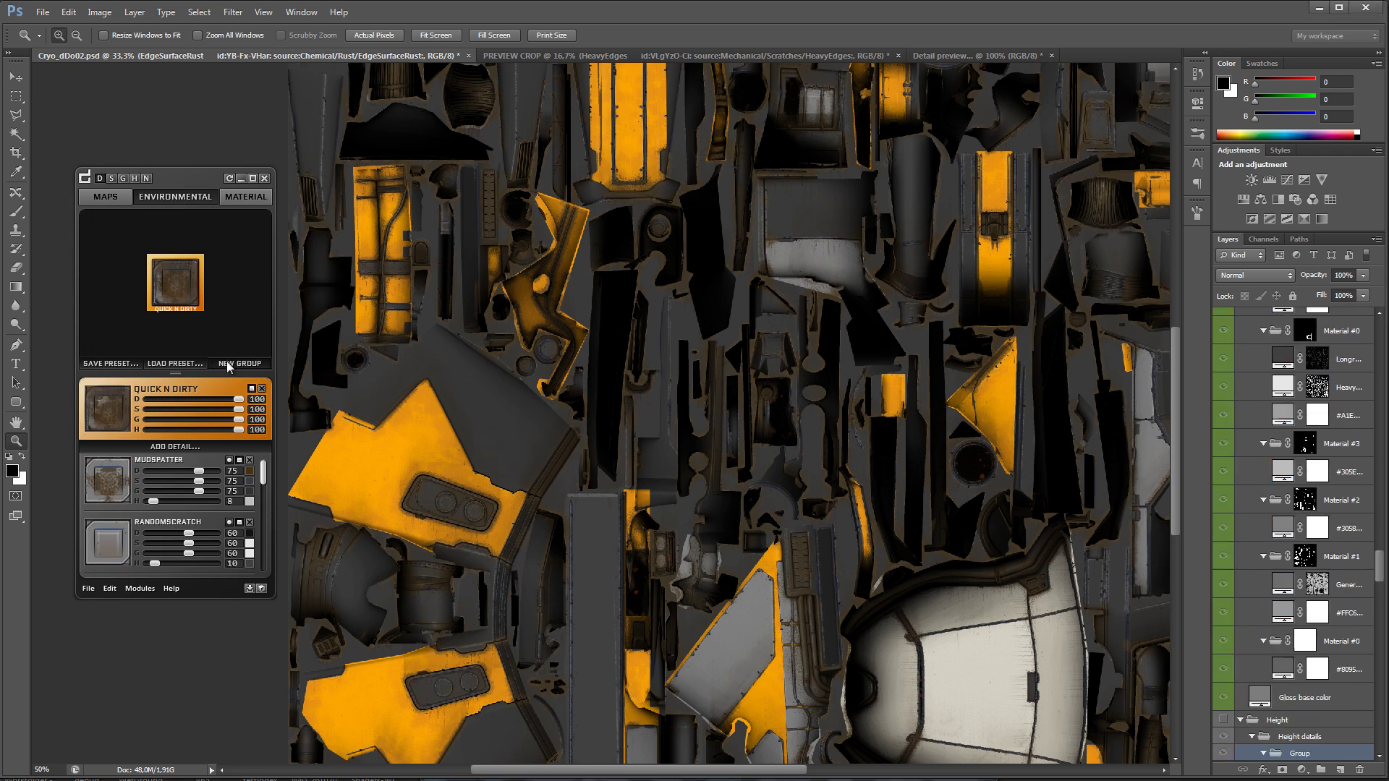
double_click(145, 389)
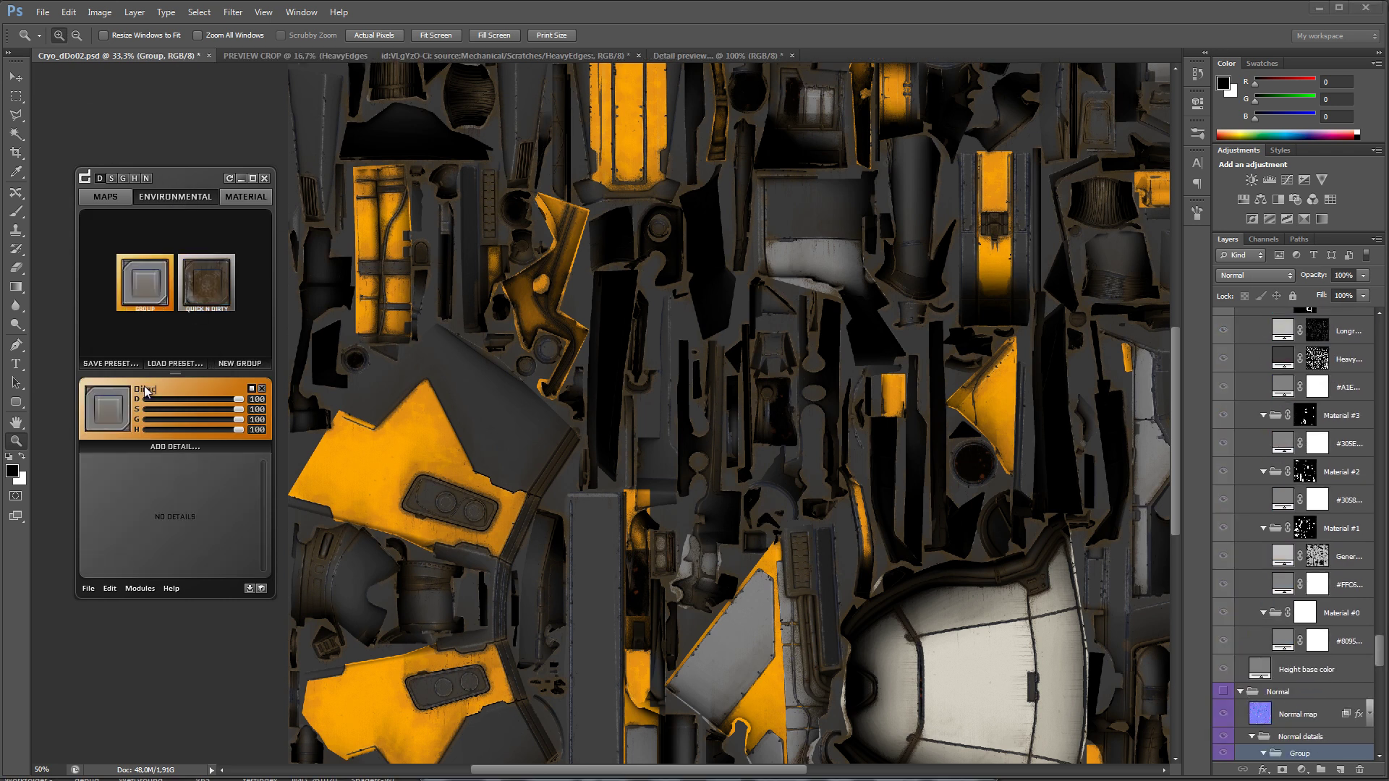
key(Return)
Step: Choose the SmoothDust detail for the Directional group and preview its alpha across the texture map
click(175, 447)
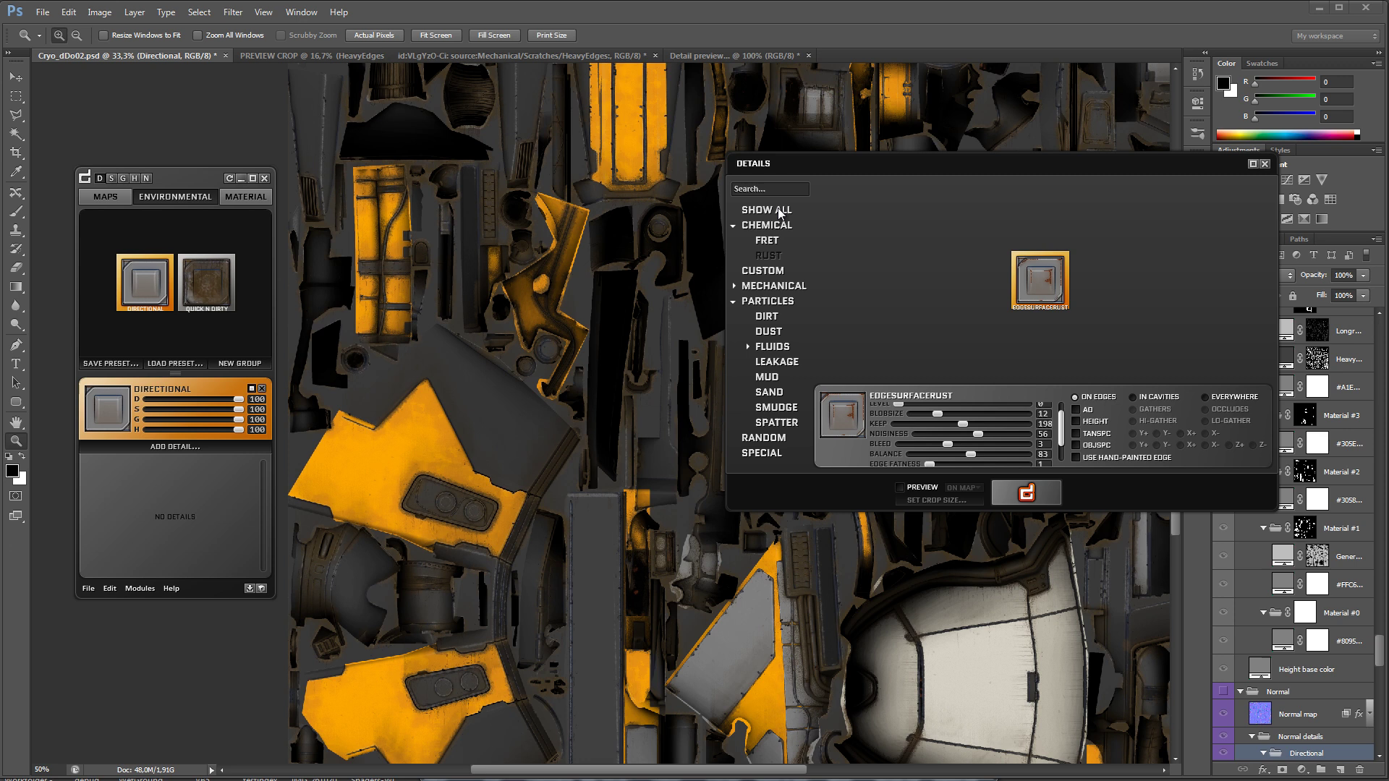
scroll(1256, 253, down, 3)
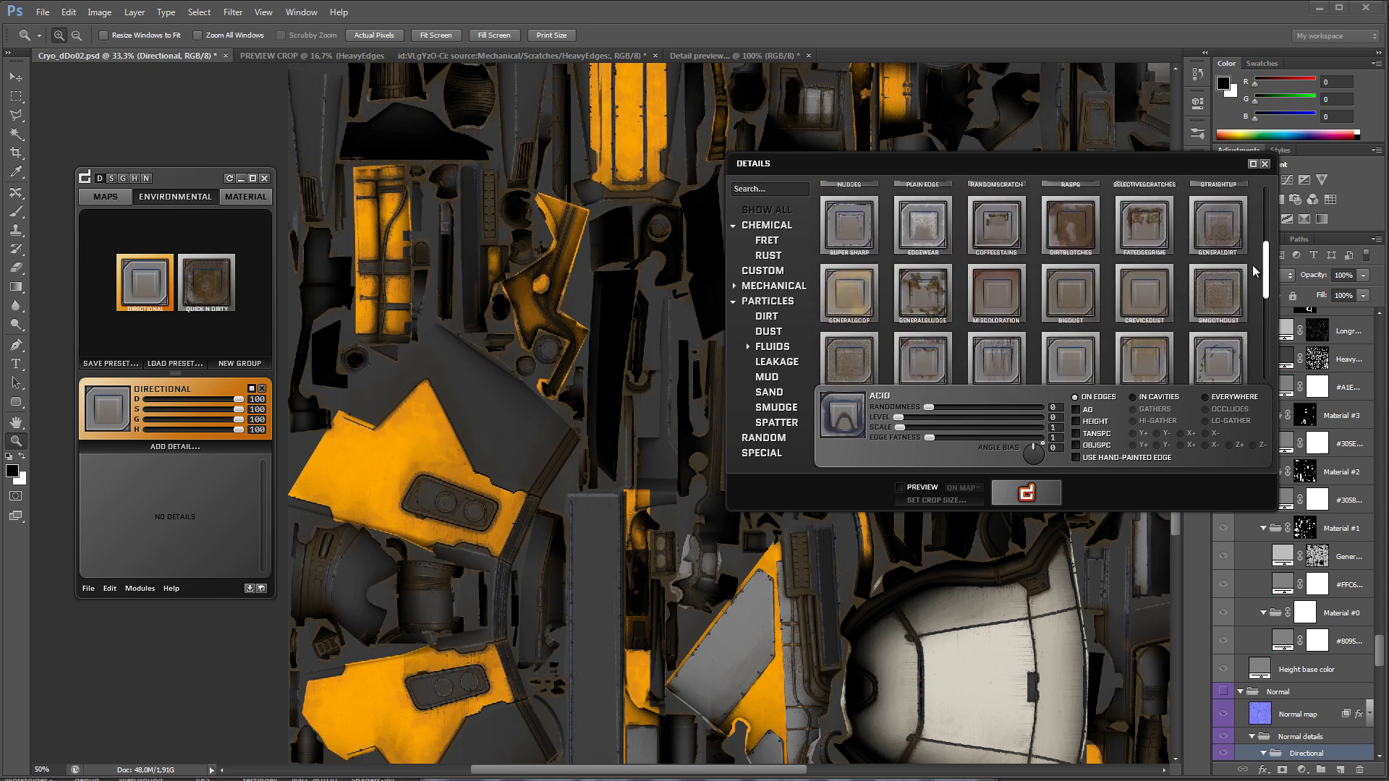
click(1233, 285)
click(900, 487)
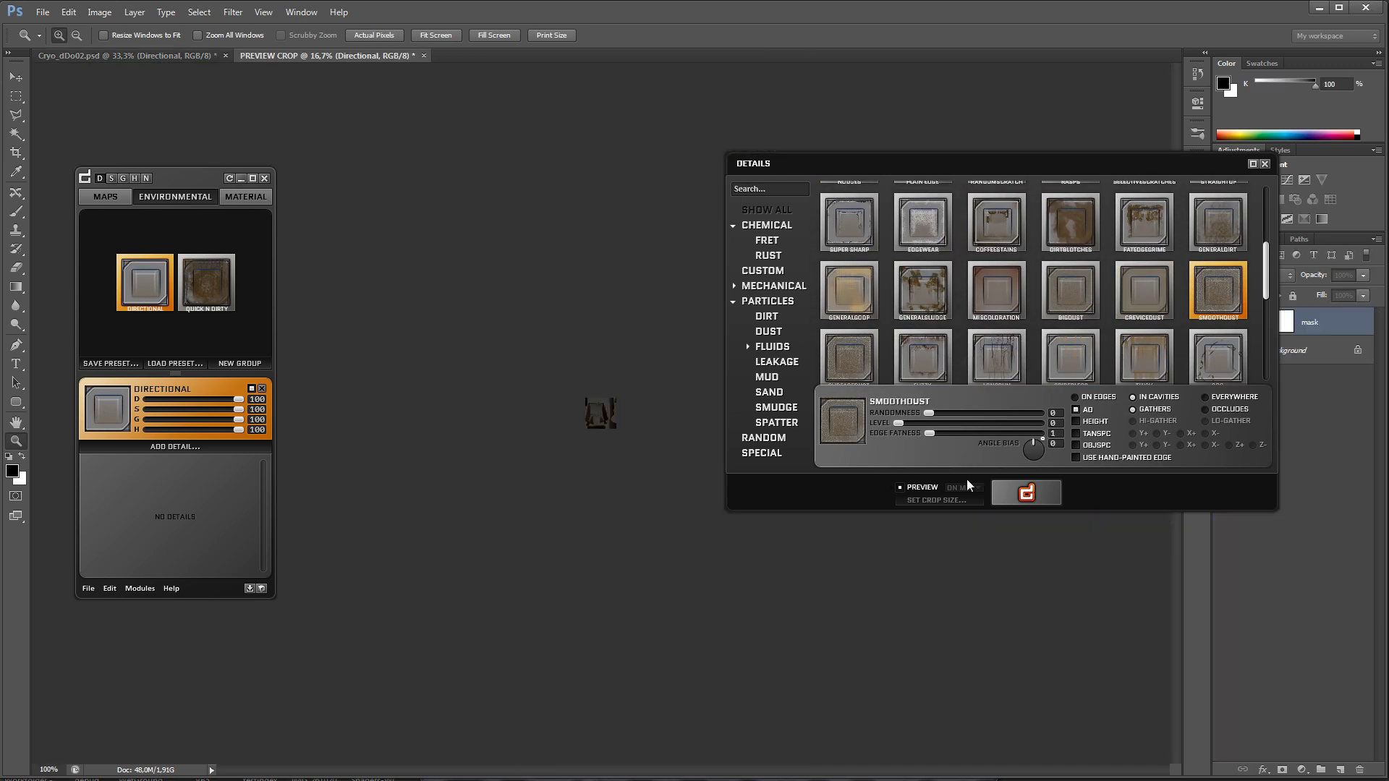
click(948, 500)
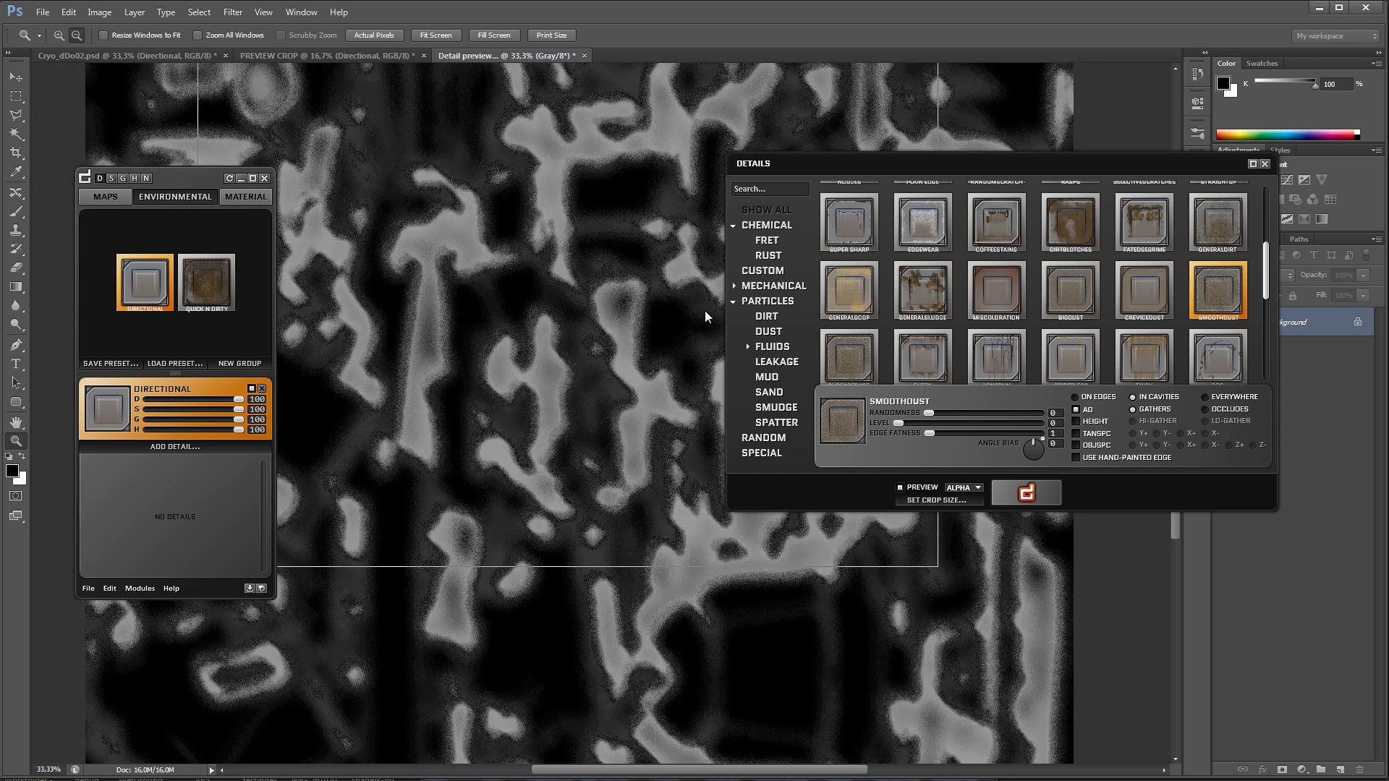
Step: Add SmoothDust to the group limited to object-space Y+, and set its diffuse colour to #b5b0a8
click(1086, 447)
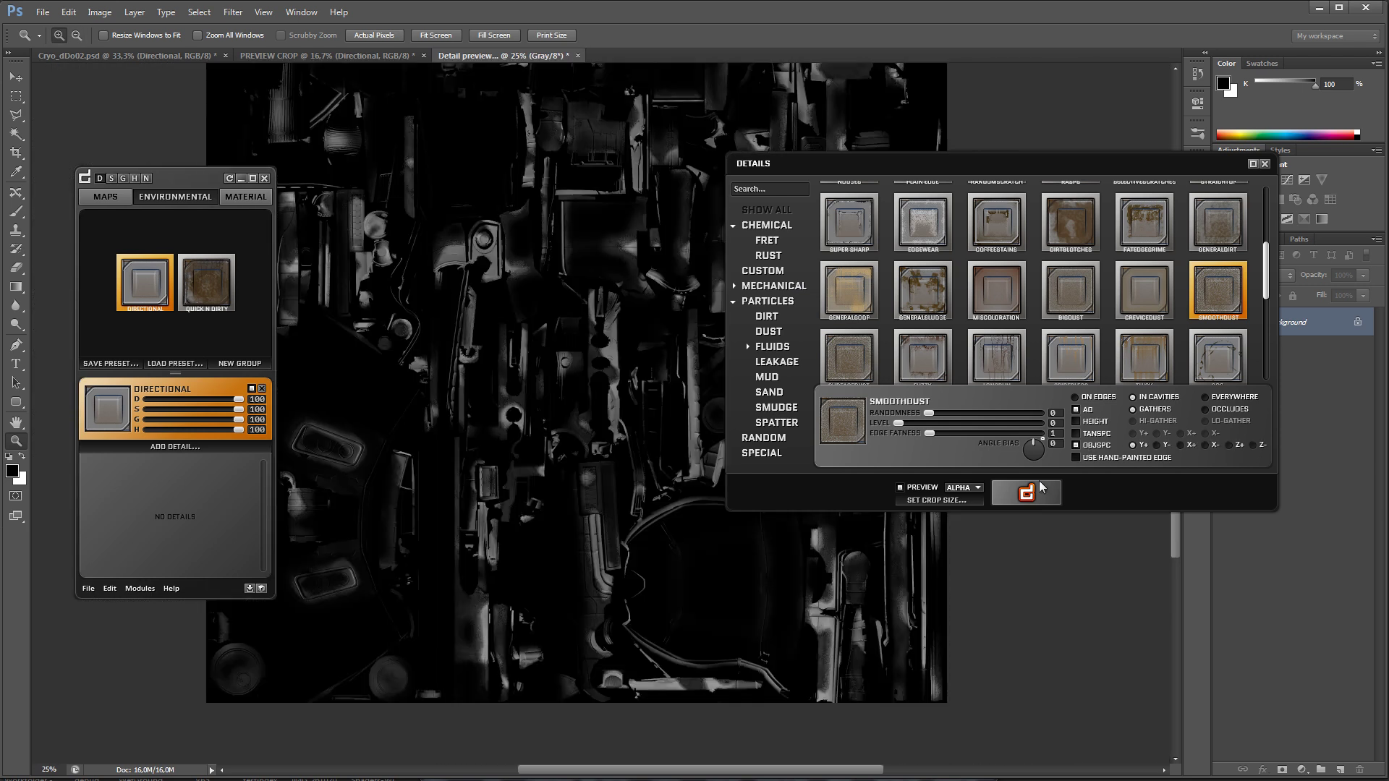
click(1042, 487)
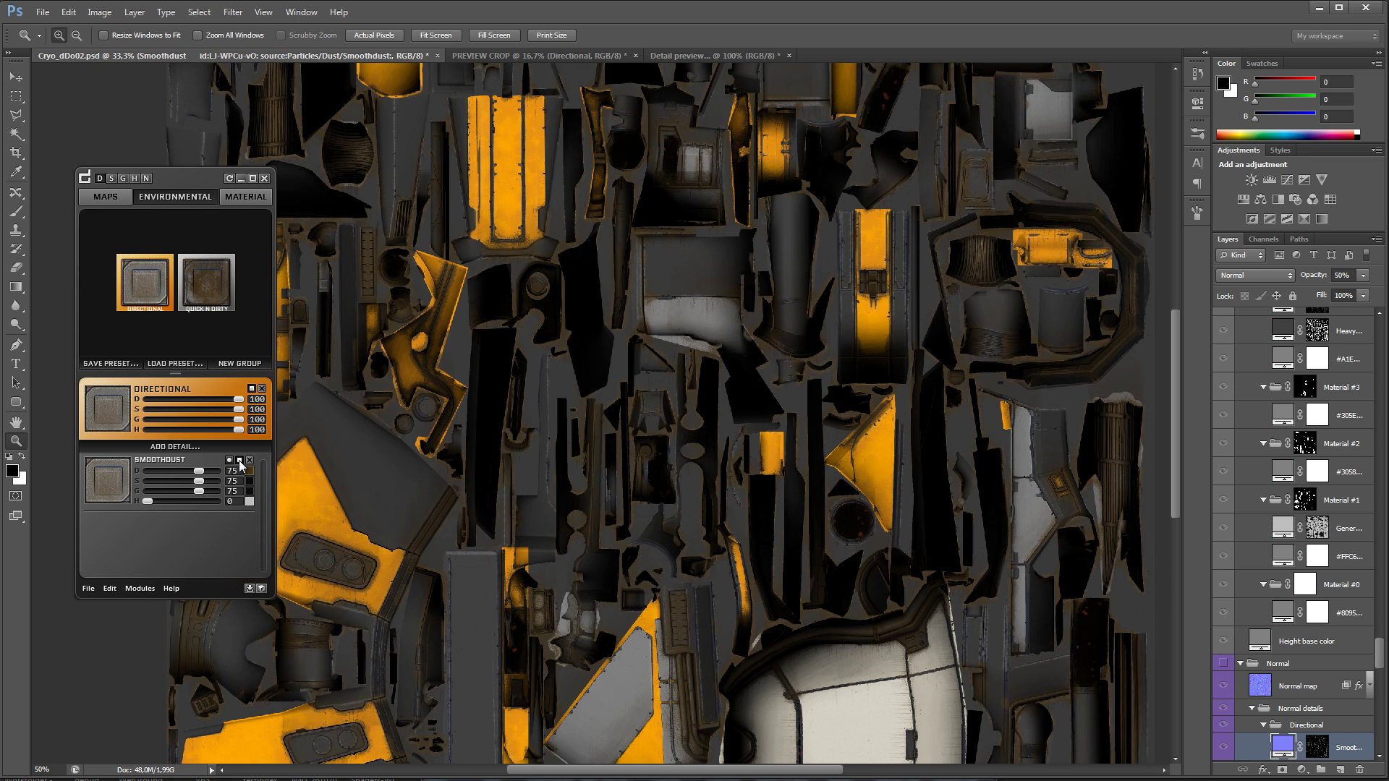
click(249, 471)
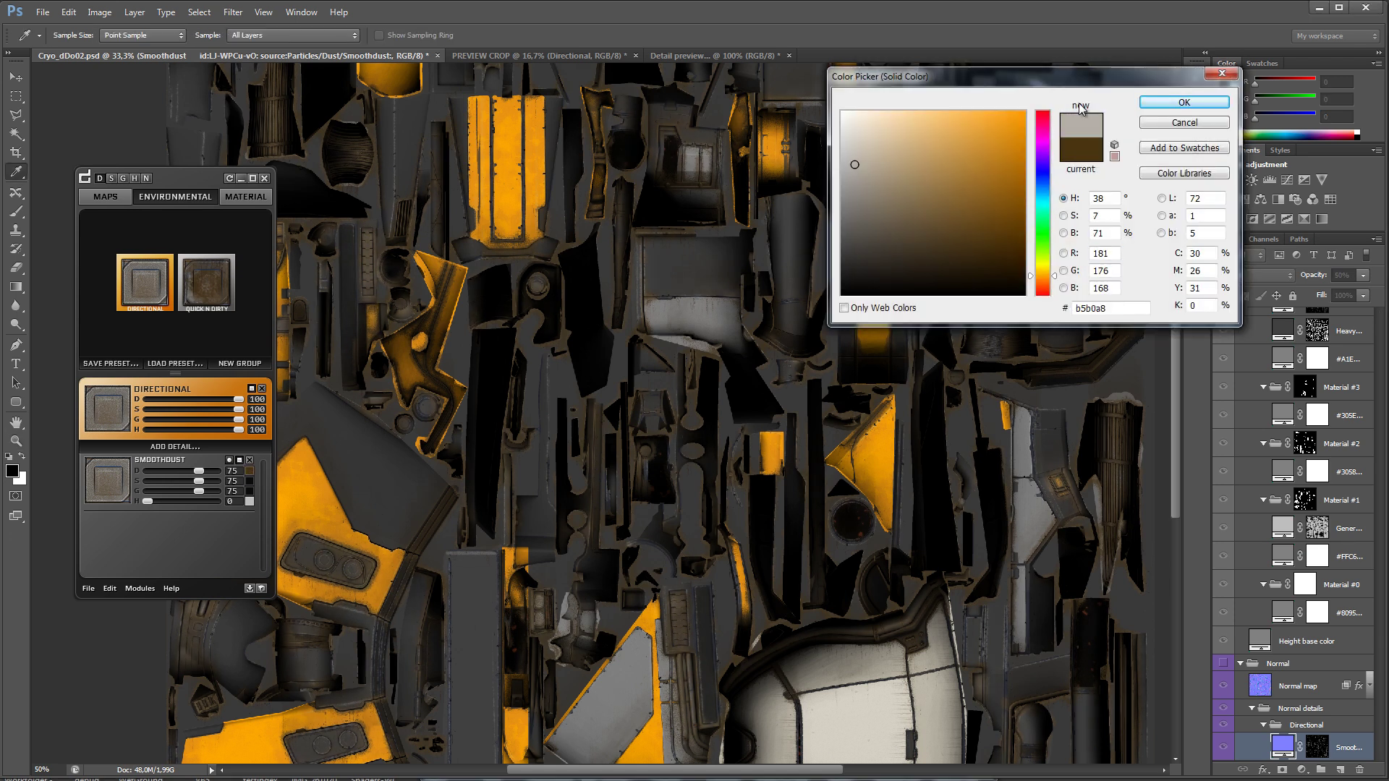
key(Return)
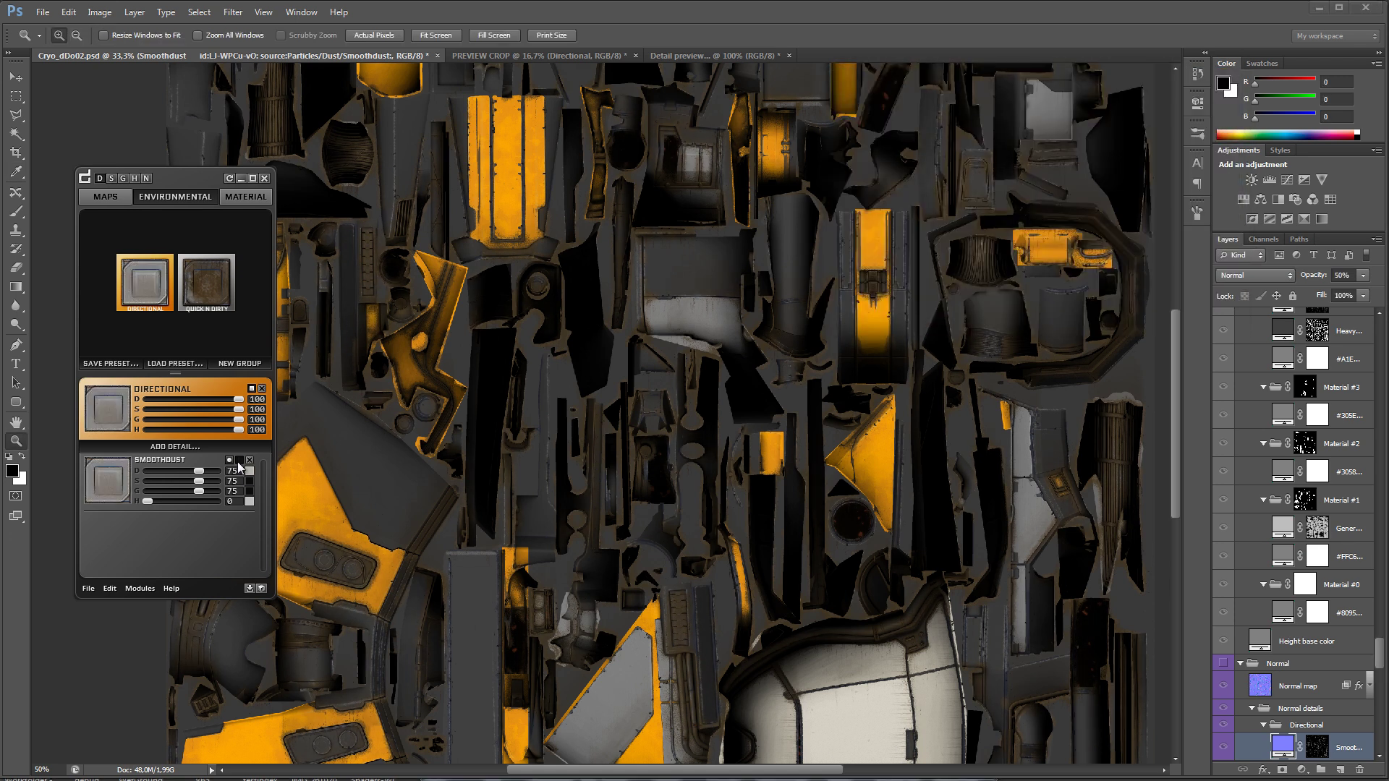
Step: Set the SmoothDust detail's diffuse, specular and gloss intensities to 65
drag(199, 472, 194, 475)
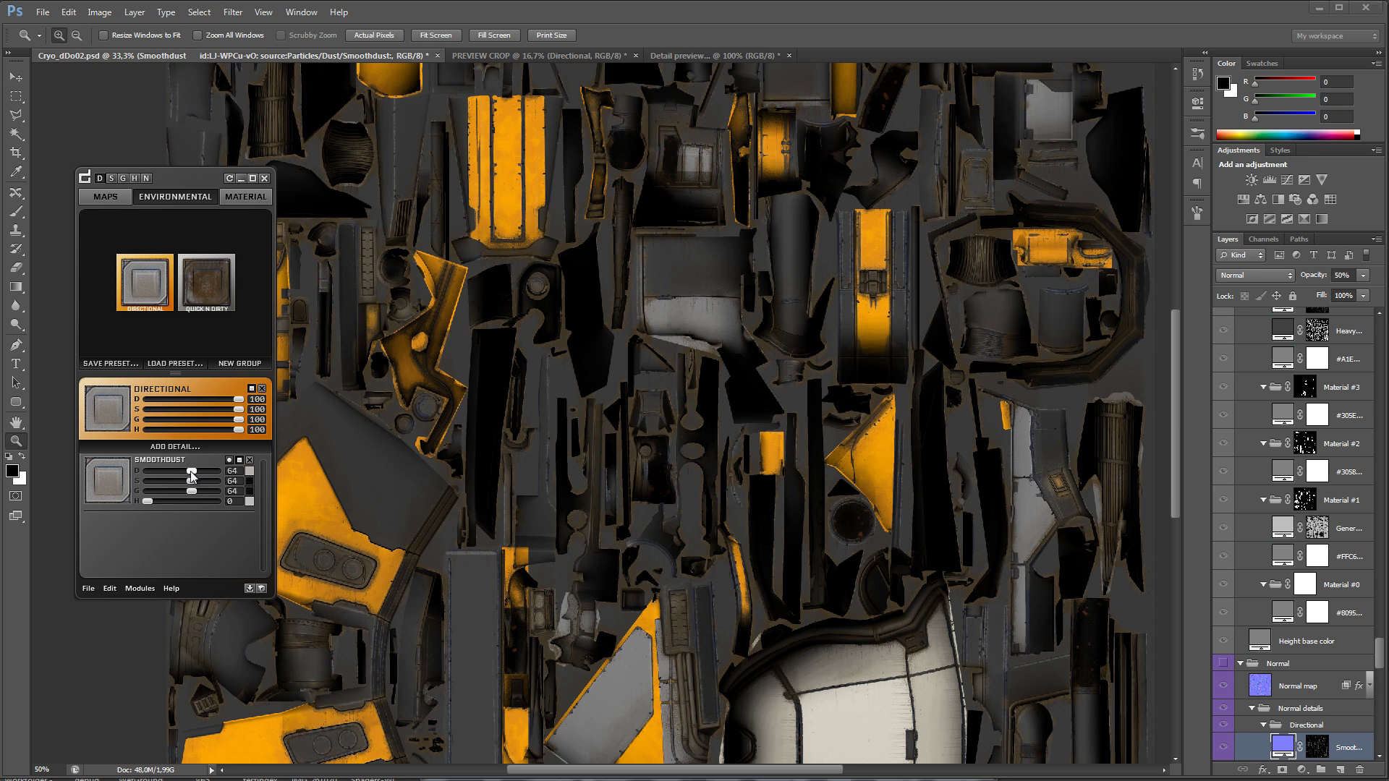
drag(623, 241, 655, 230)
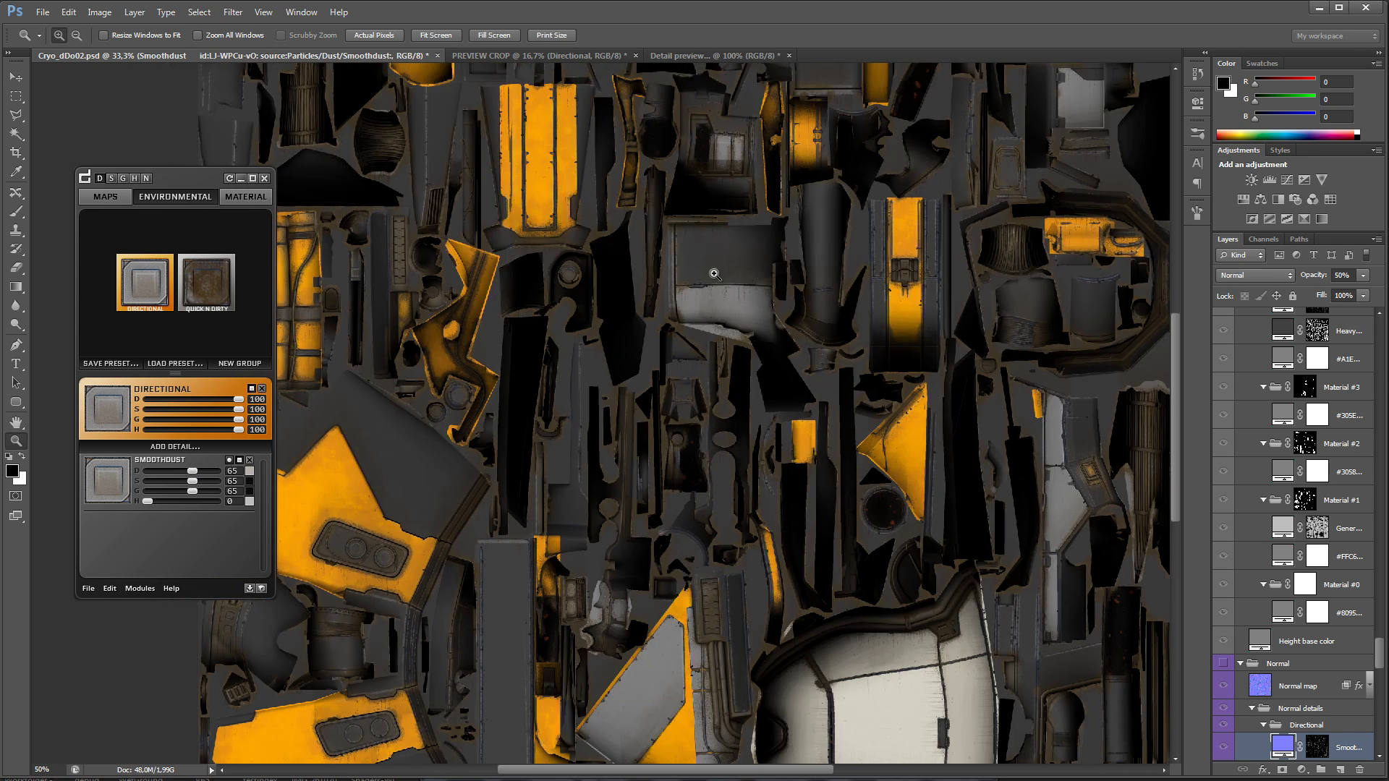
Step: Create a new environmental detail group and name it Edge Highlight
click(249, 363)
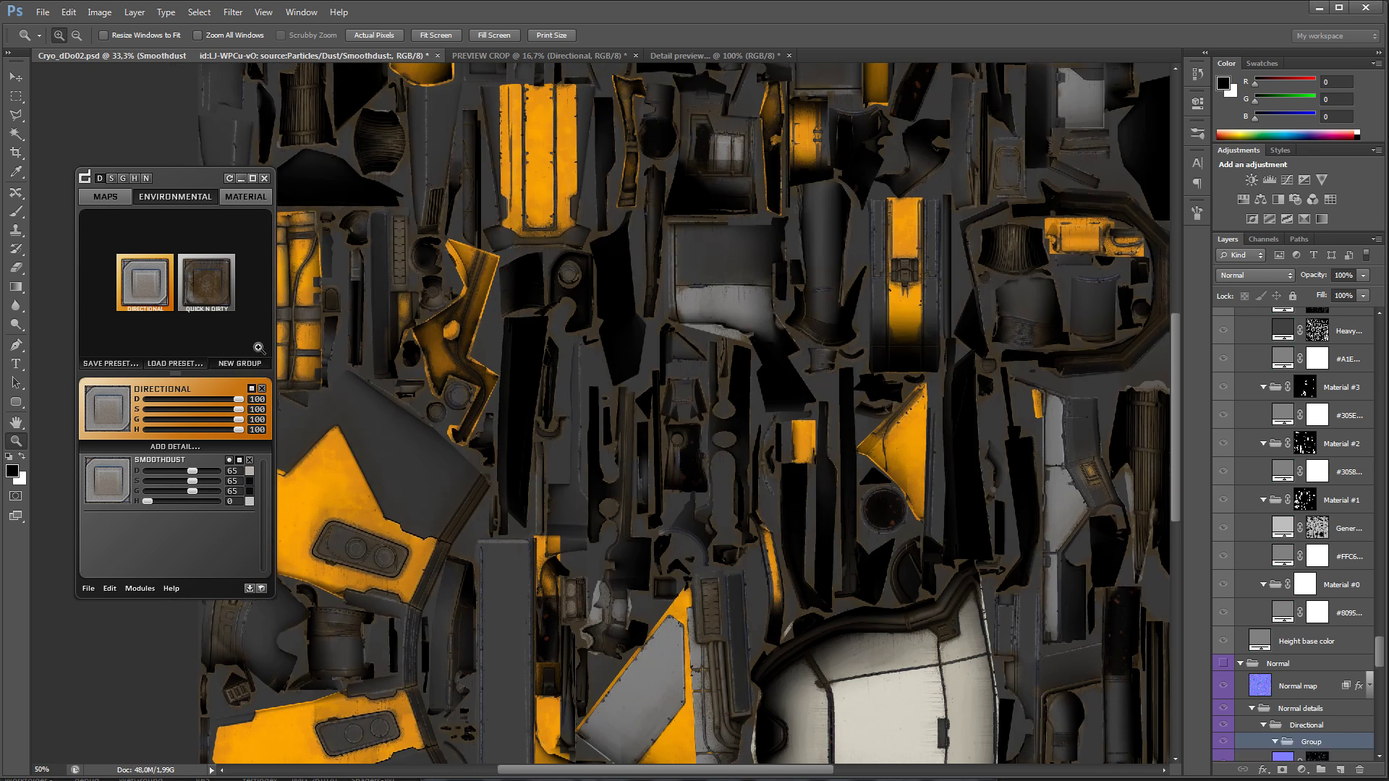
click(144, 388)
text(Edge Highlight)
key(Return)
Step: Add the HeavyEdges scratch detail to the Edge Highlight group
click(206, 444)
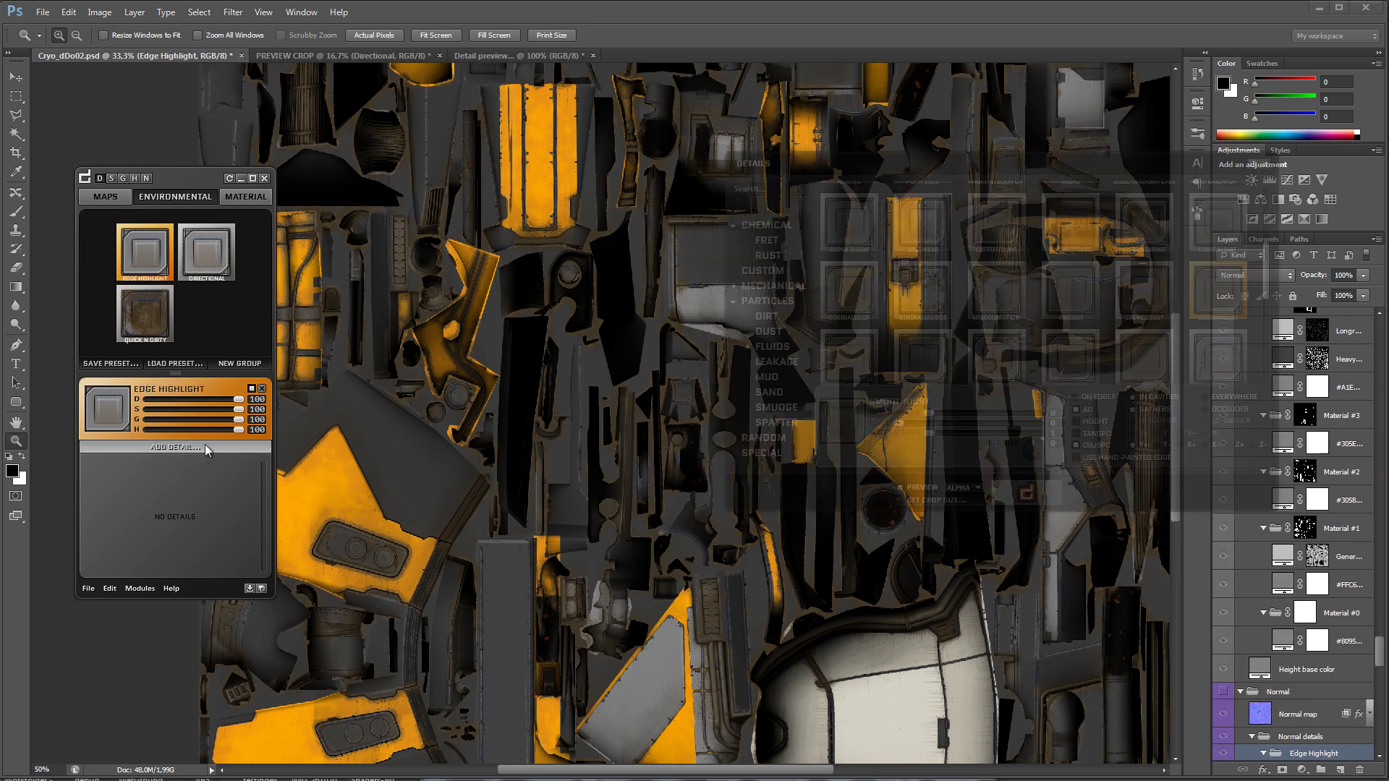
drag(1270, 264, 1270, 212)
click(1145, 260)
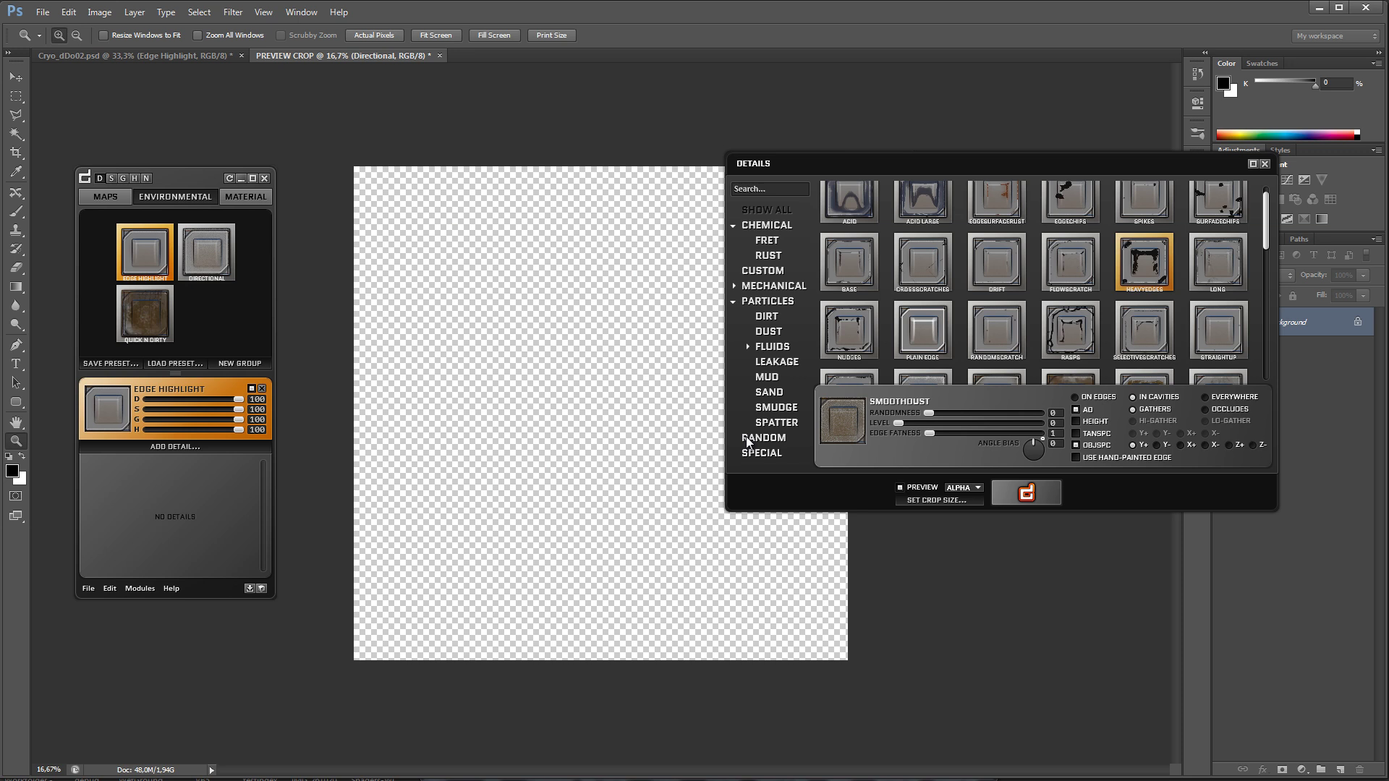
click(1015, 487)
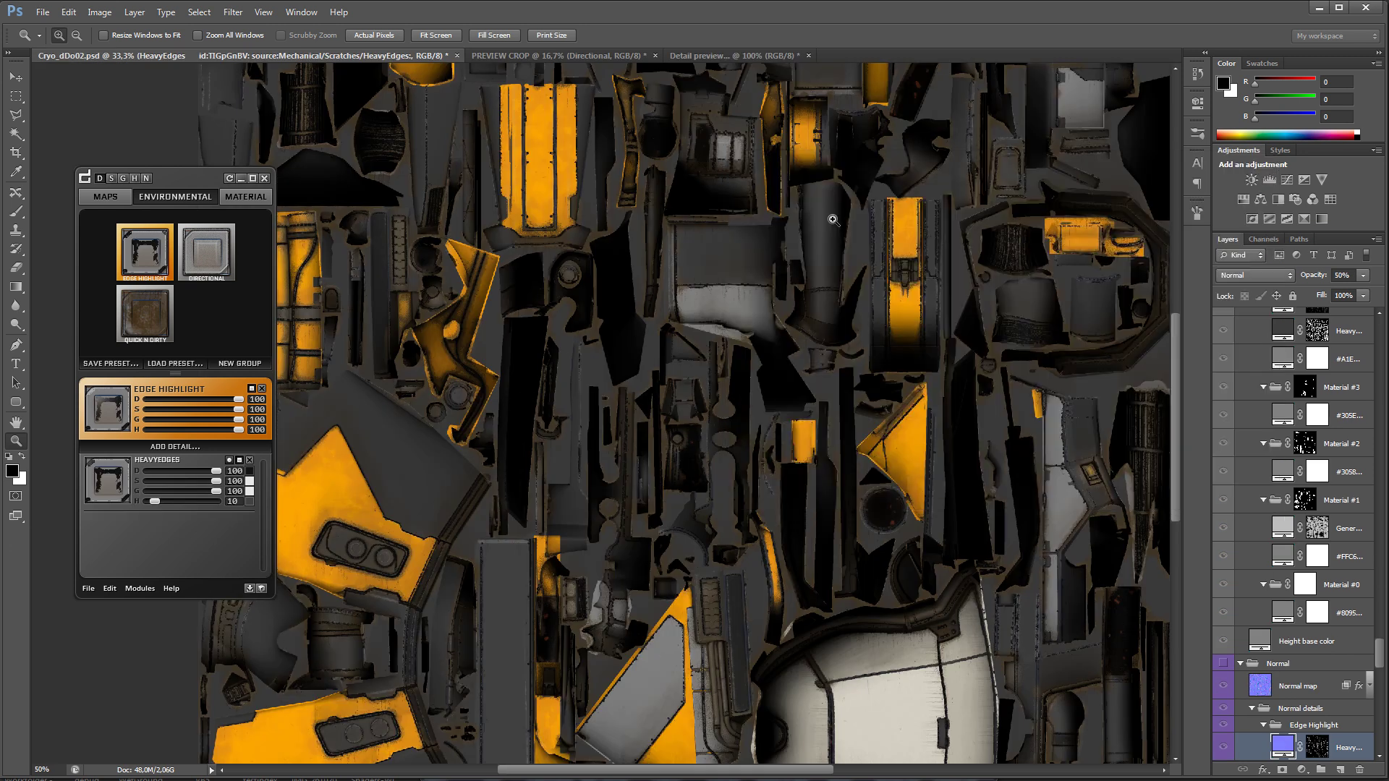
Step: Change the HeavyEdges diffuse colour to a warm off-white and set its diffuse, specular and gloss intensities to 25
drag(861, 727, 769, 514)
alt+scroll(769, 515, up, 2)
drag(793, 307, 889, 272)
click(249, 472)
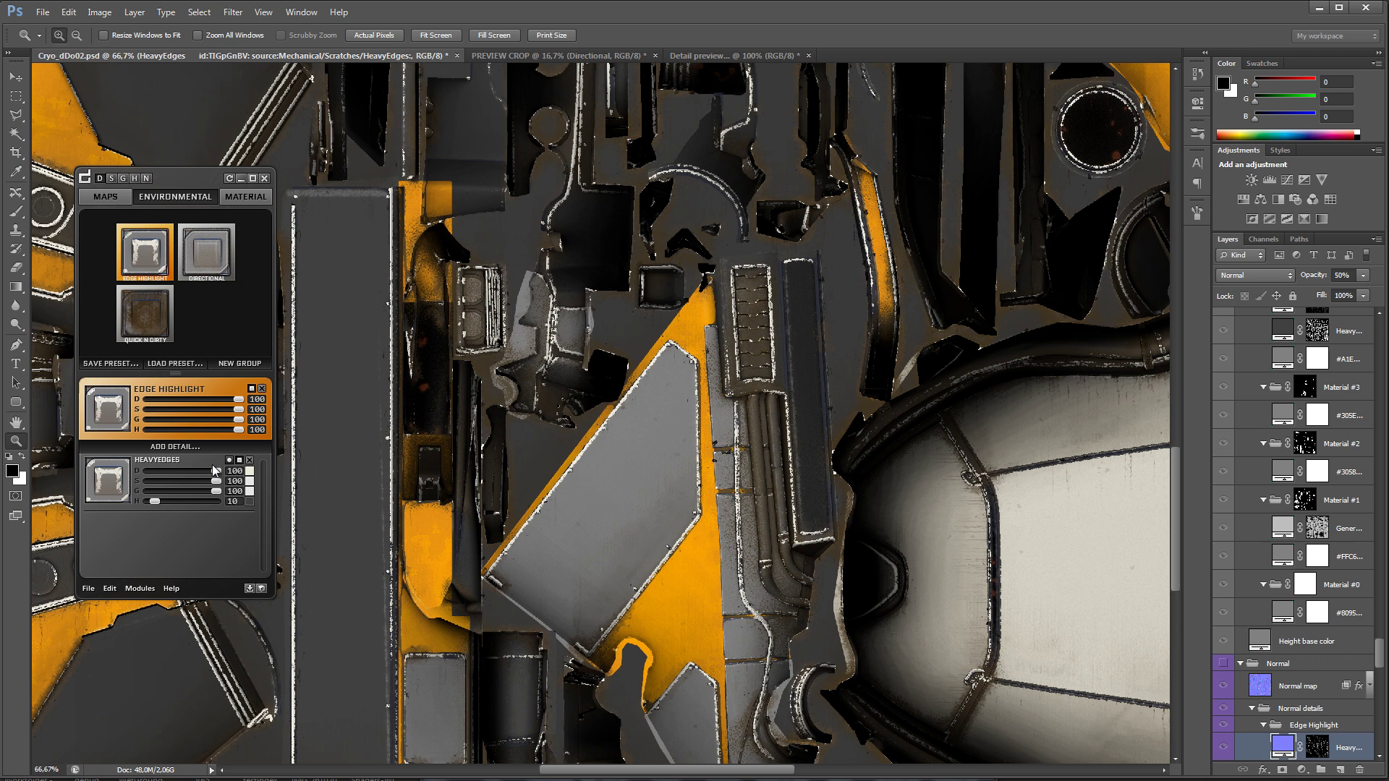
drag(213, 470, 168, 471)
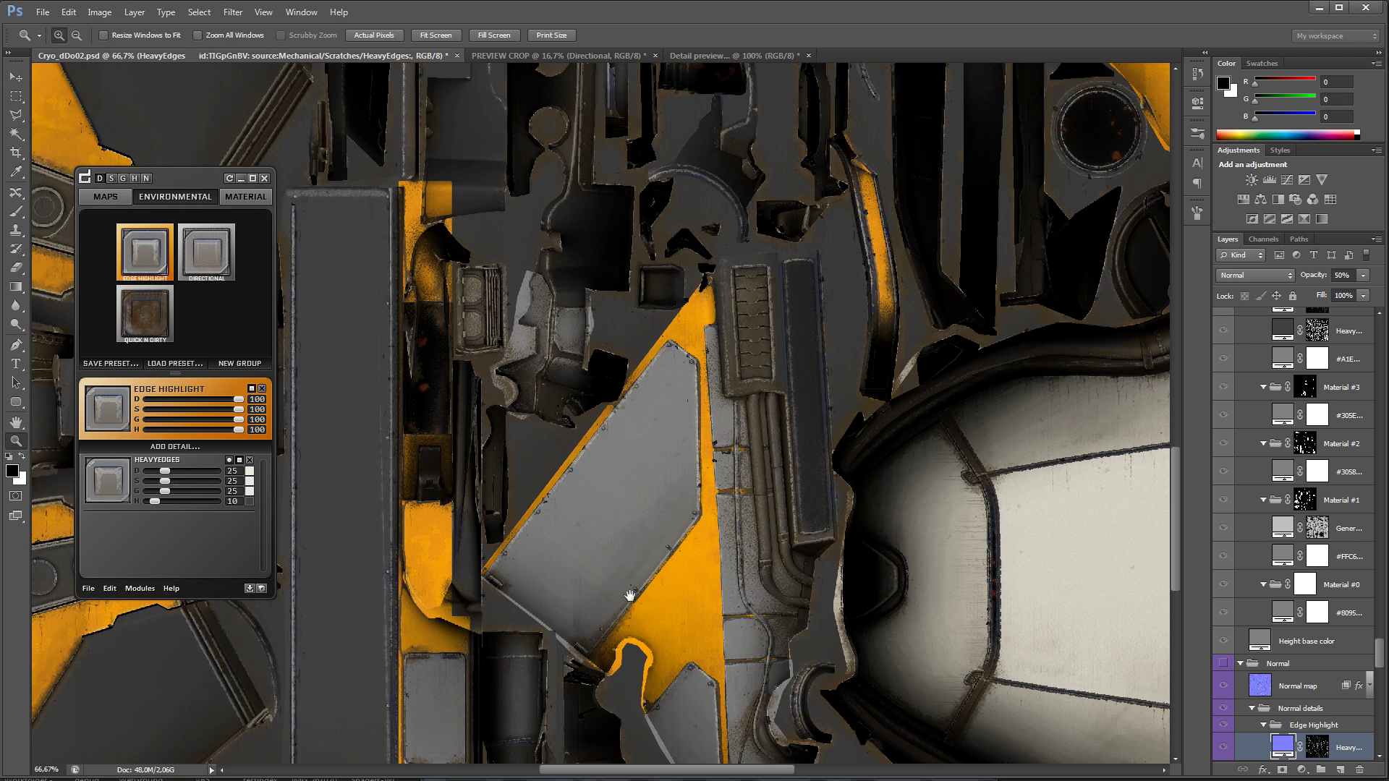
Step: Reduce the HeavyEdges diffuse and specular intensities to 15 and its gloss intensity to 14
drag(463, 318, 622, 579)
alt+scroll(525, 500, down, 2)
drag(552, 306, 525, 376)
alt+scroll(526, 376, down, 1)
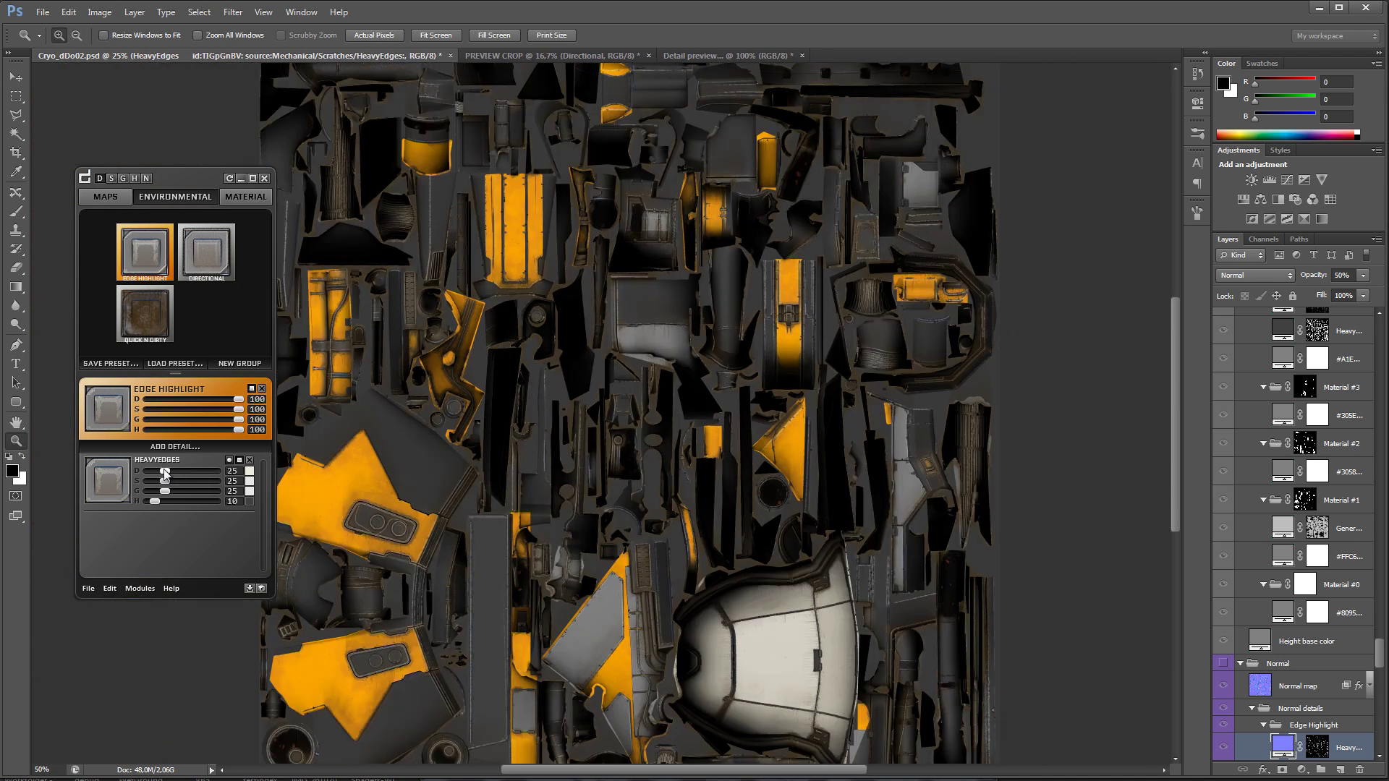
drag(165, 474, 157, 475)
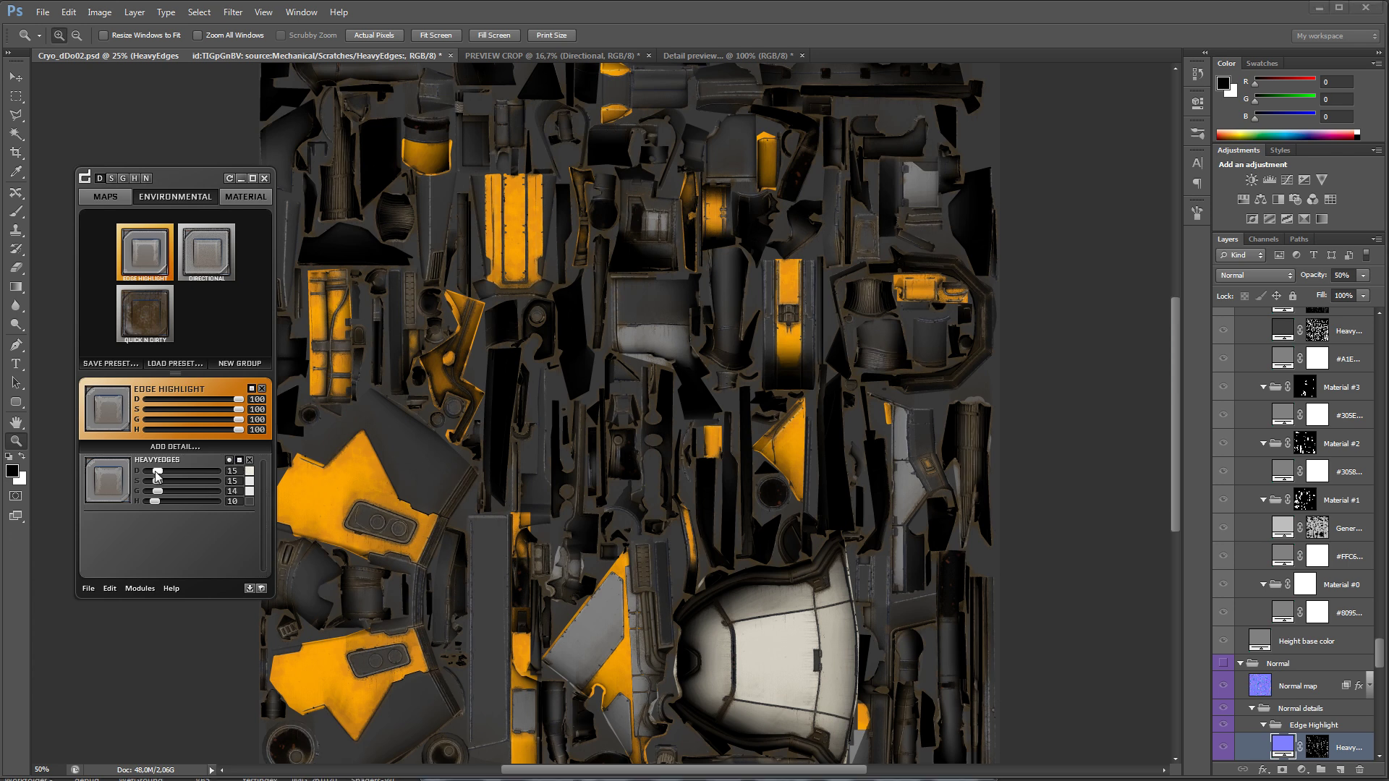
Step: Inspect the HeavyEdges layer mask over the texture sheet and return to the full diffuse view
click(240, 461)
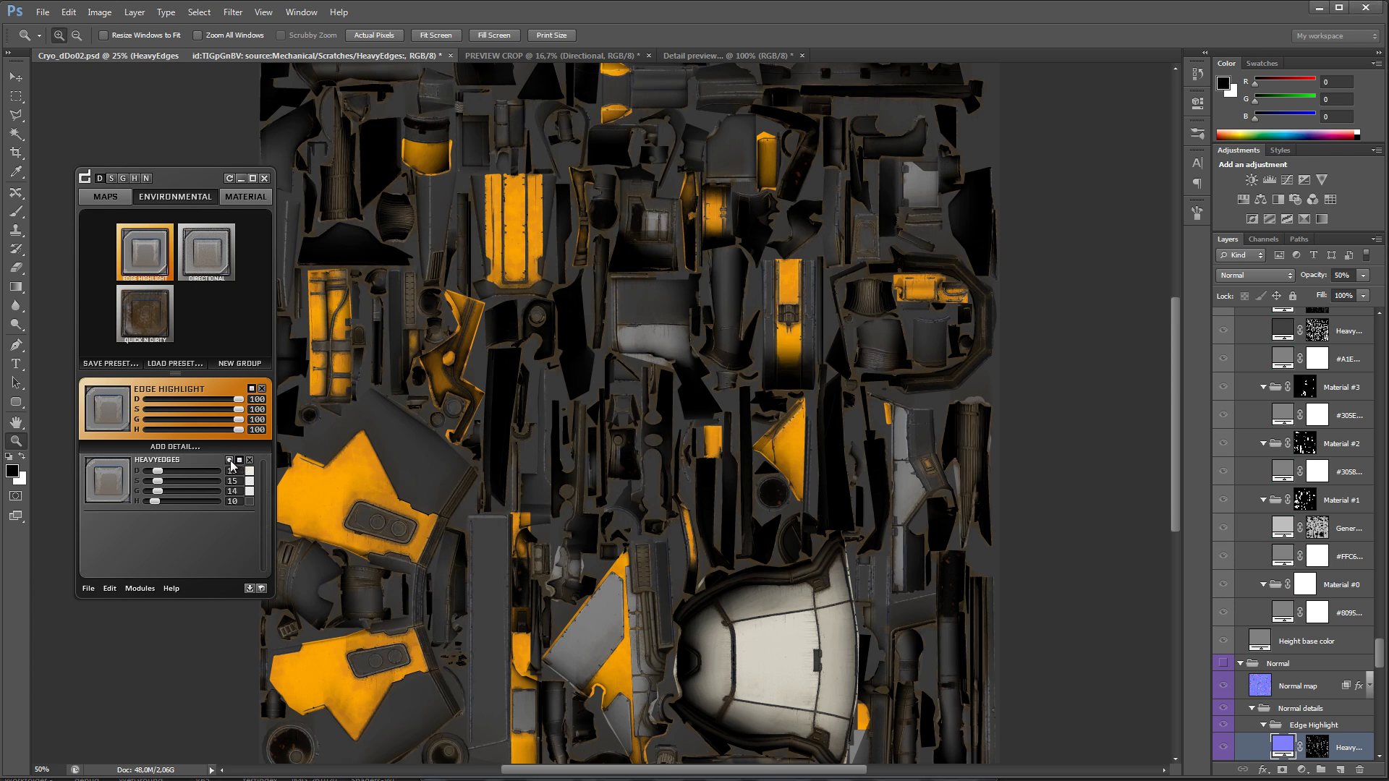
drag(435, 546, 499, 348)
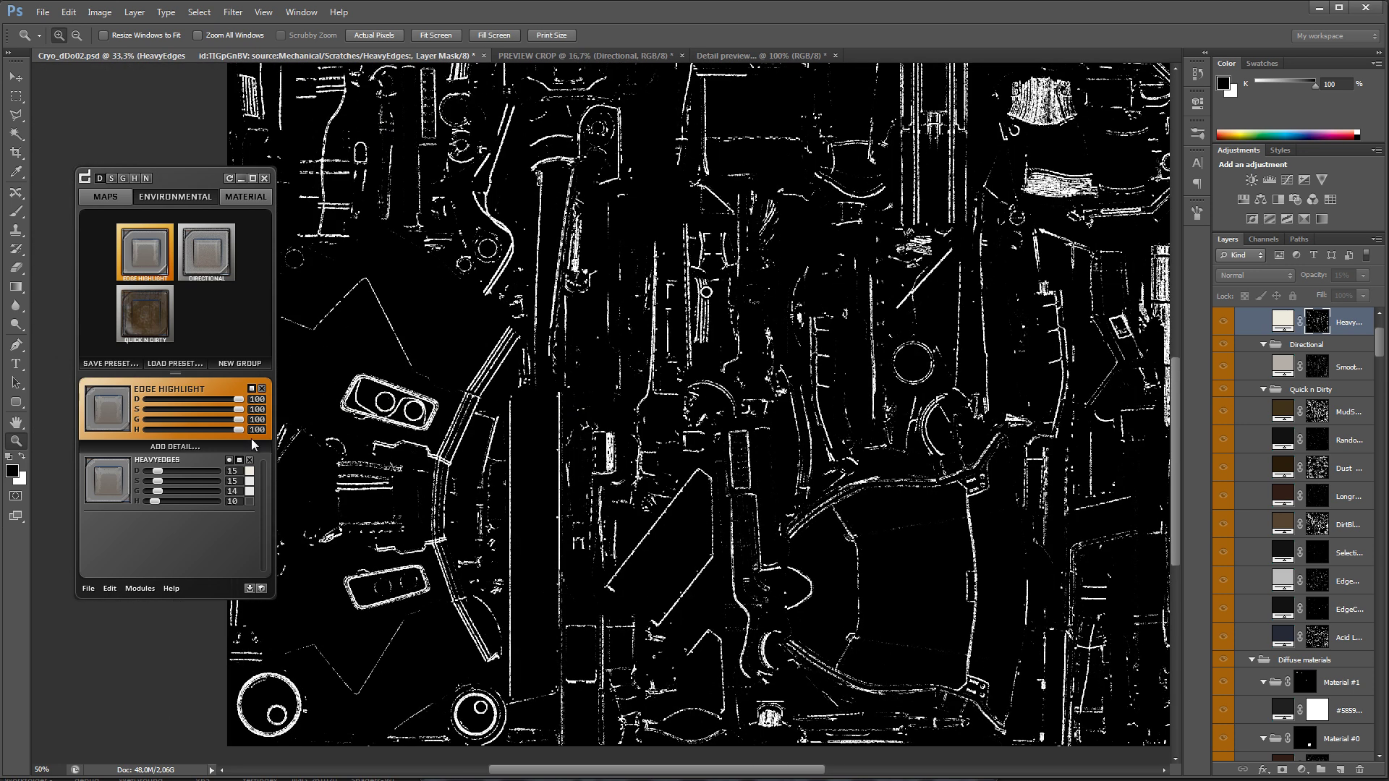
click(239, 461)
drag(660, 237, 589, 328)
alt+click(589, 328)
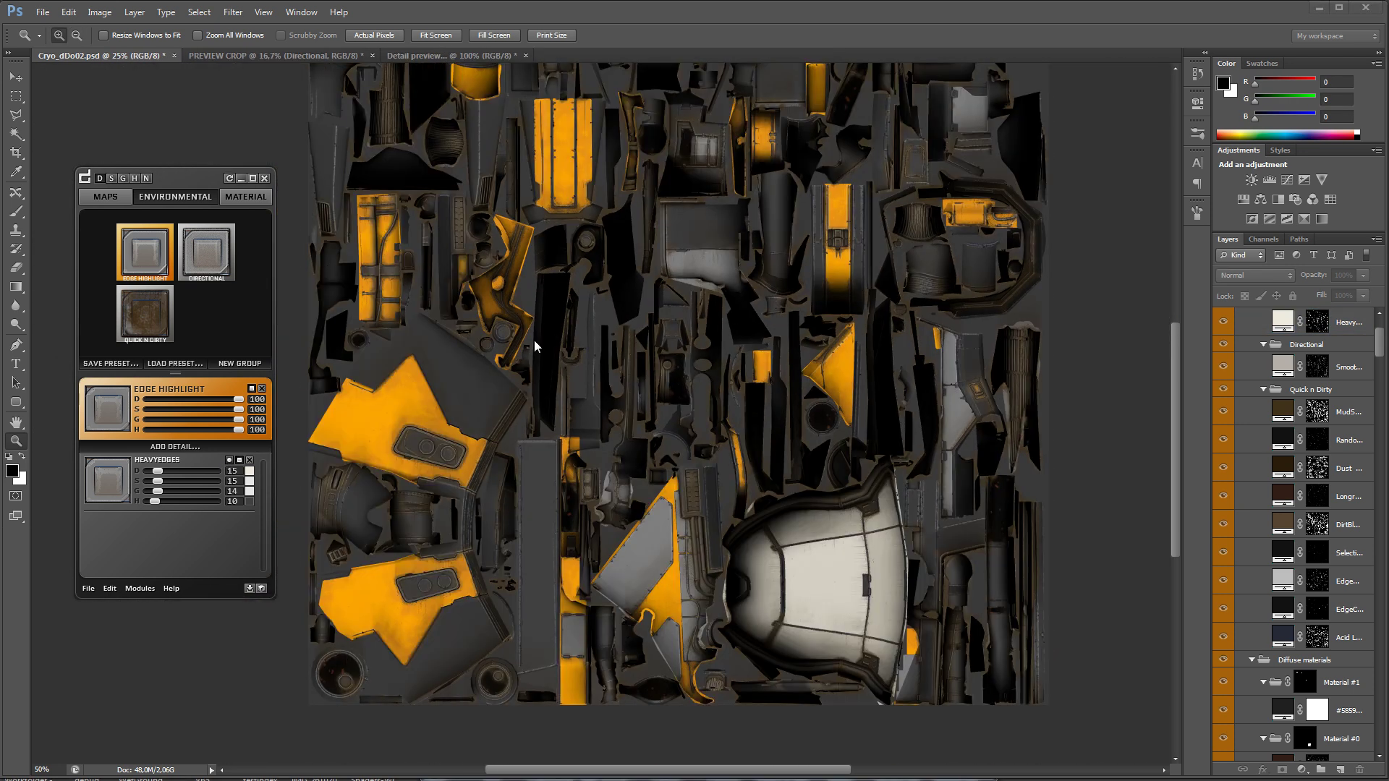
Step: Create an environmental group named Acids and add the Acid Large detail on edges to it
click(246, 363)
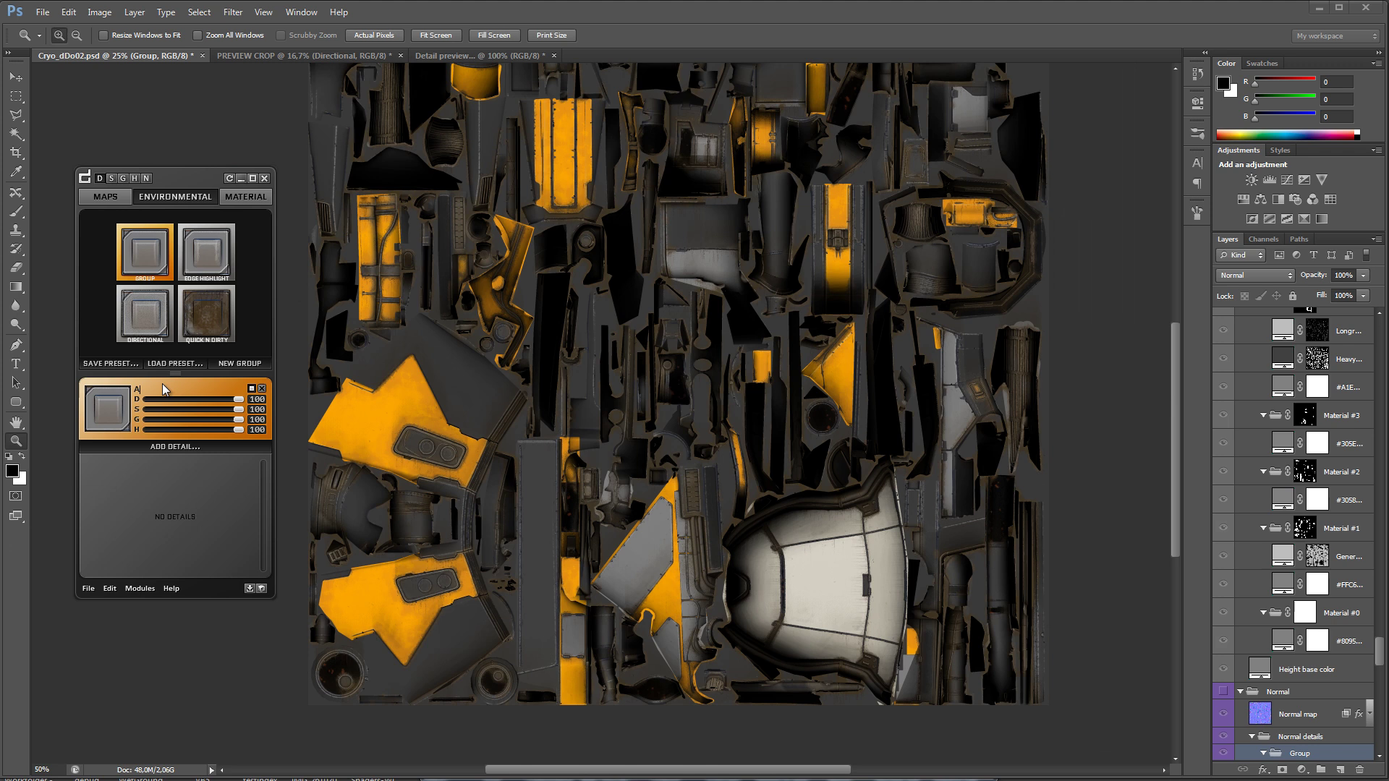
click(179, 446)
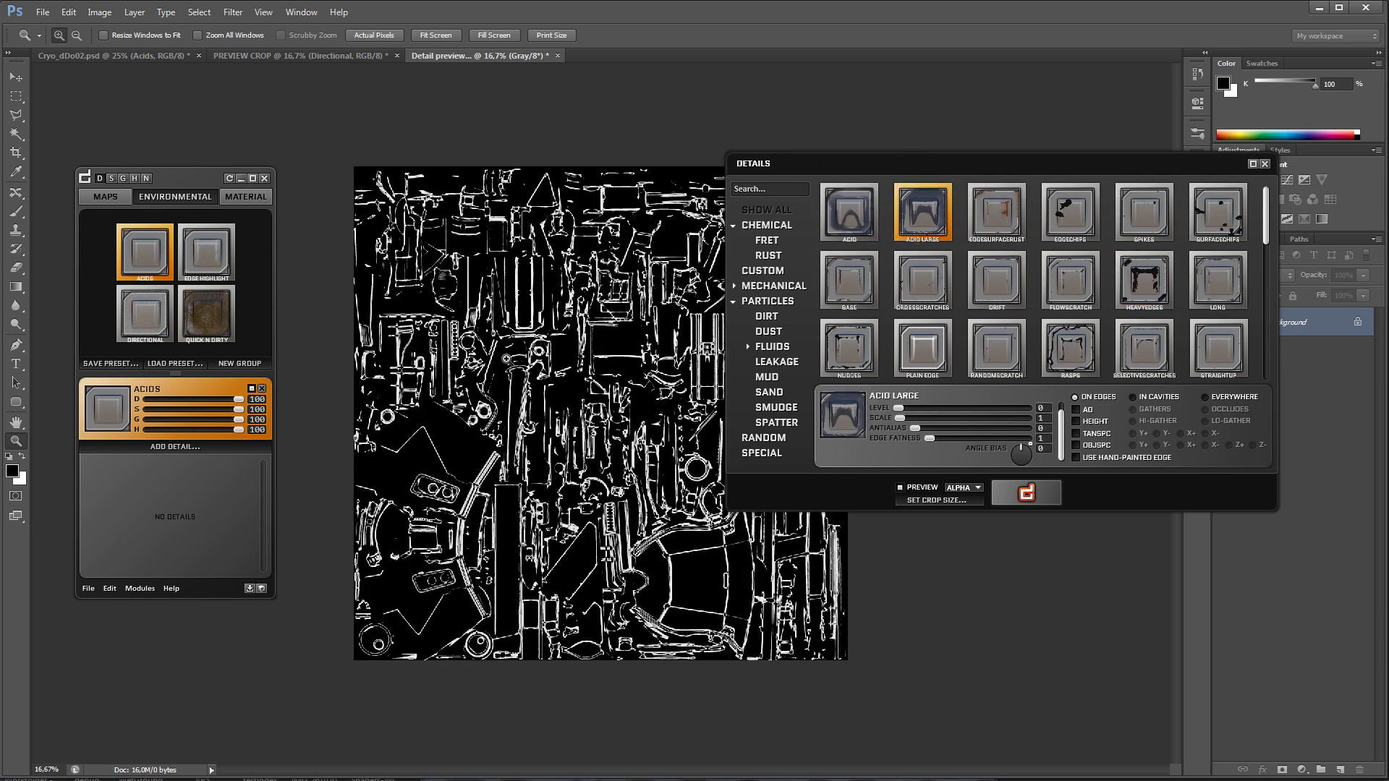
click(515, 439)
click(515, 439)
click(527, 463)
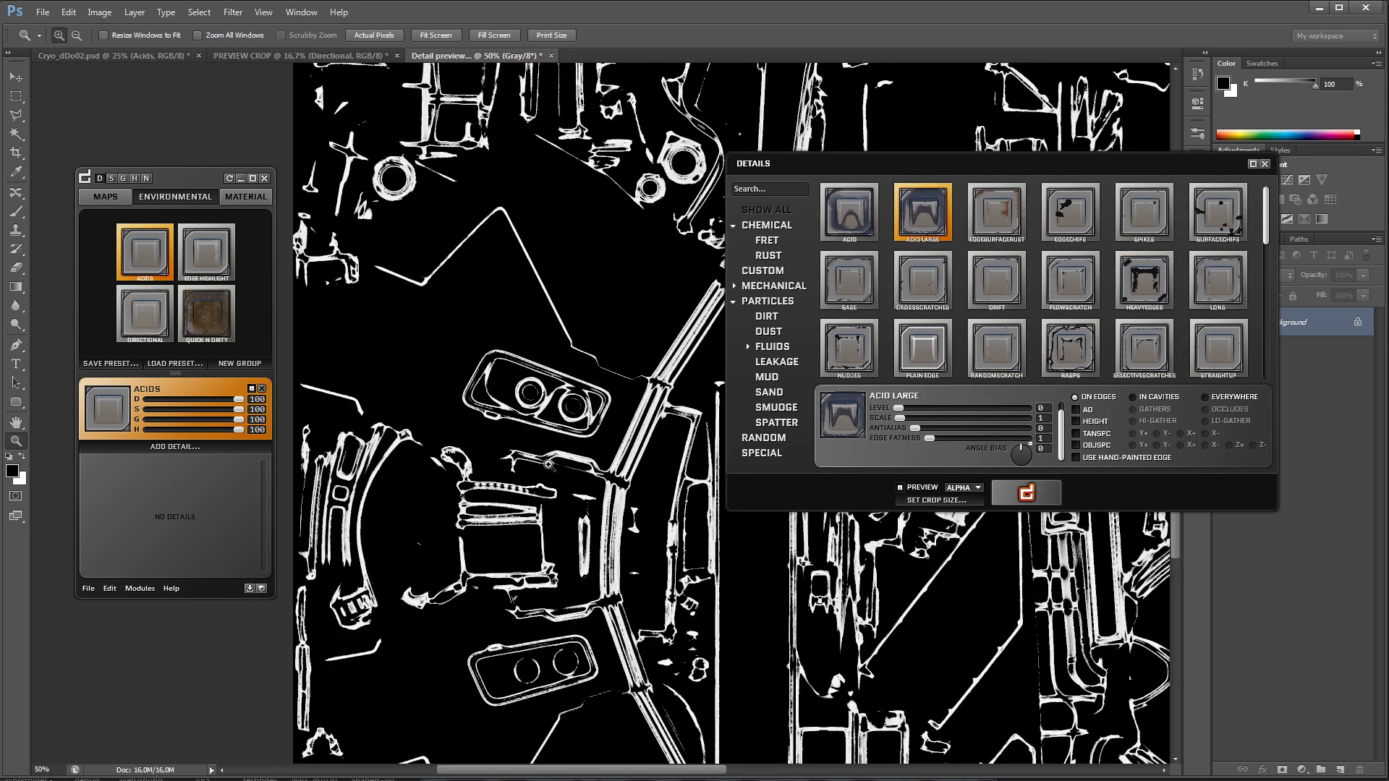
drag(709, 220, 671, 483)
click(933, 489)
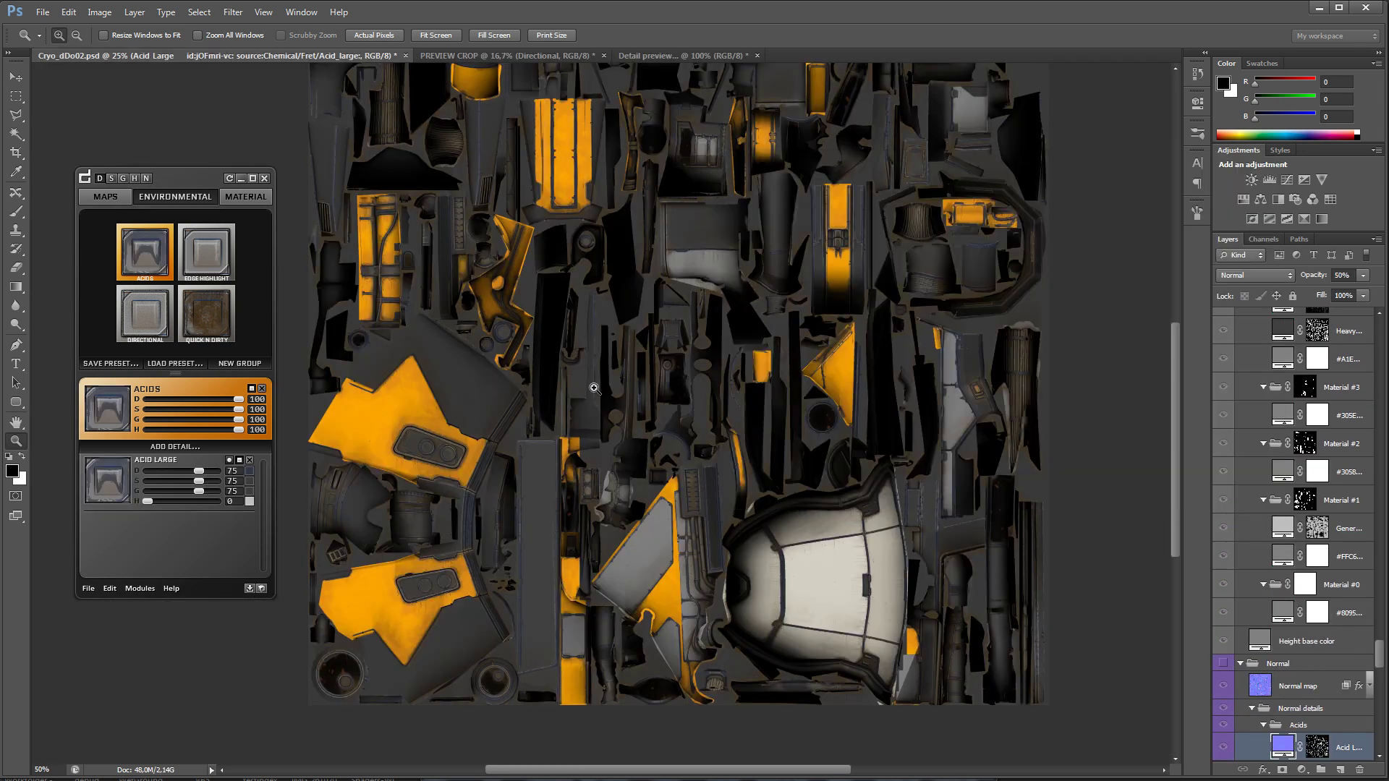
Step: Set the Acid Large diffuse colour to #2e3844 and its diffuse, specular and gloss intensities to 50
click(594, 389)
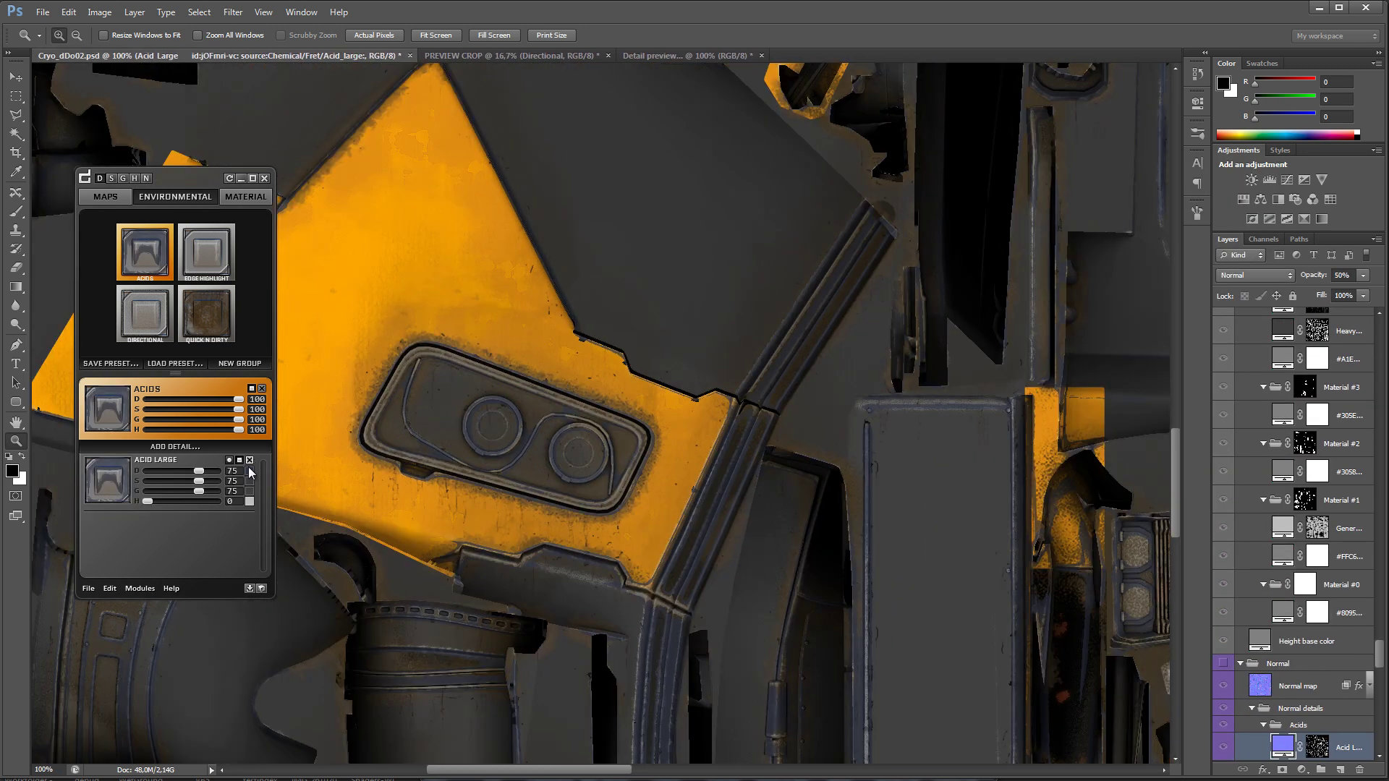
click(248, 471)
click(1044, 186)
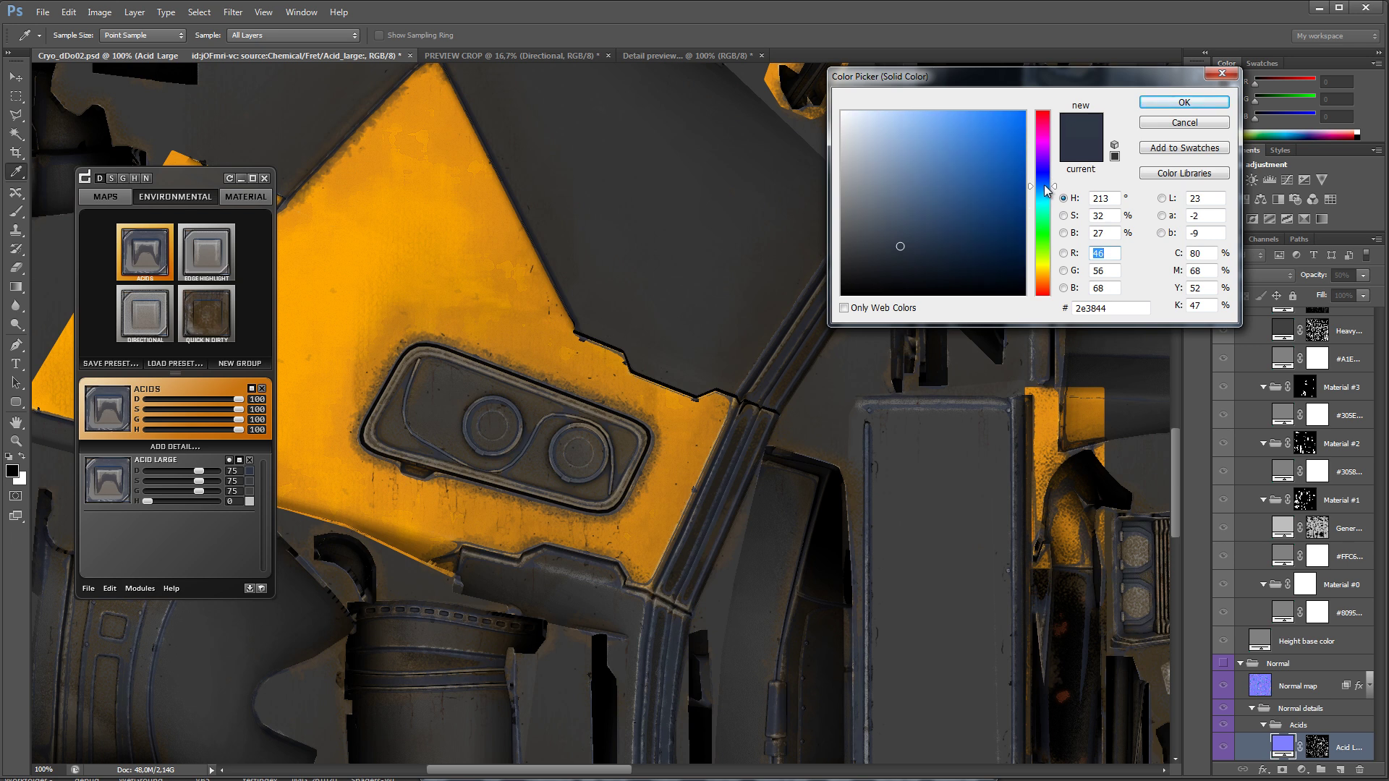
click(1184, 103)
drag(198, 471, 181, 474)
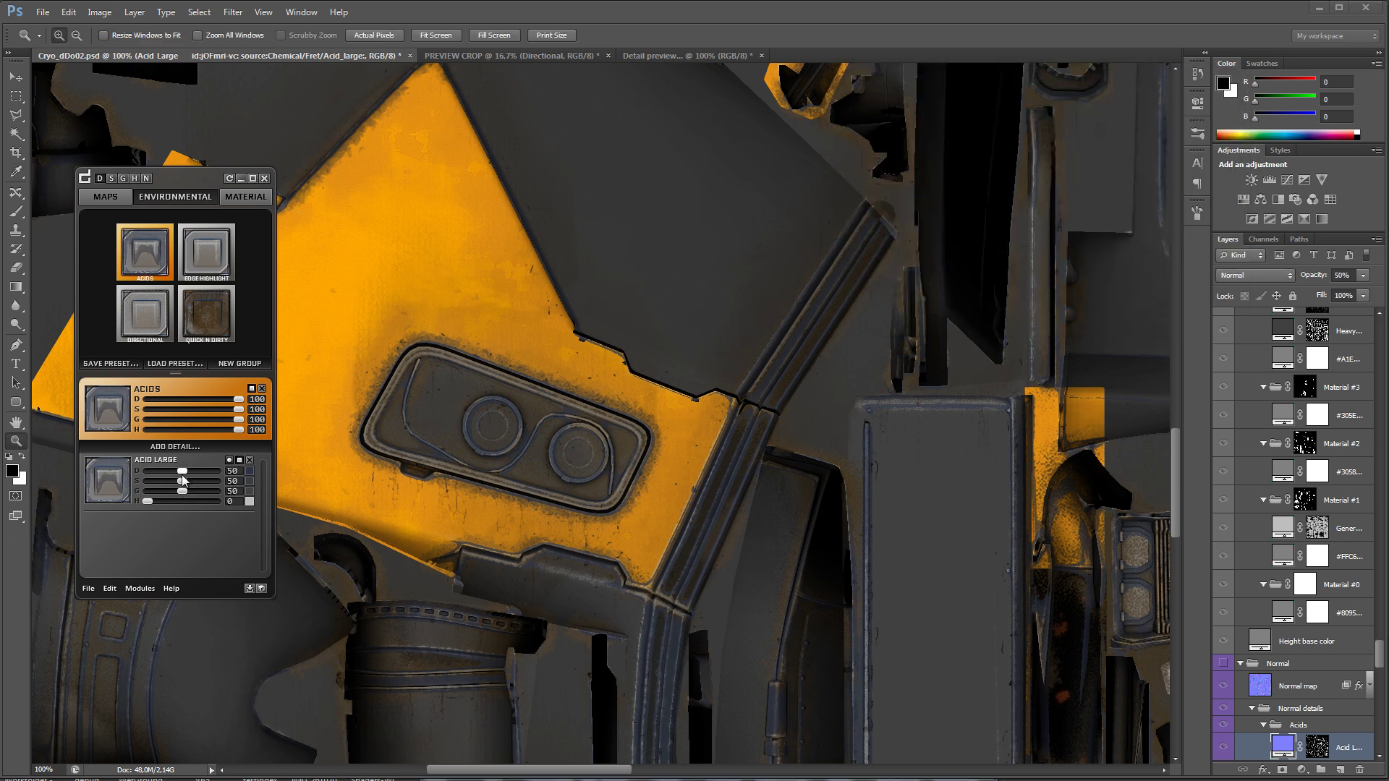
Step: Examine the texture sheet with the acid detail applied, from close up to the whole map
drag(754, 278, 611, 436)
alt+click(787, 414)
alt+click(792, 407)
drag(1053, 554, 627, 360)
alt+click(638, 369)
alt+click(629, 353)
drag(641, 254, 670, 239)
Step: Export the diffuse, specular and normal maps as TGA, with gloss stored in the specular alpha channel and height excluded
click(87, 202)
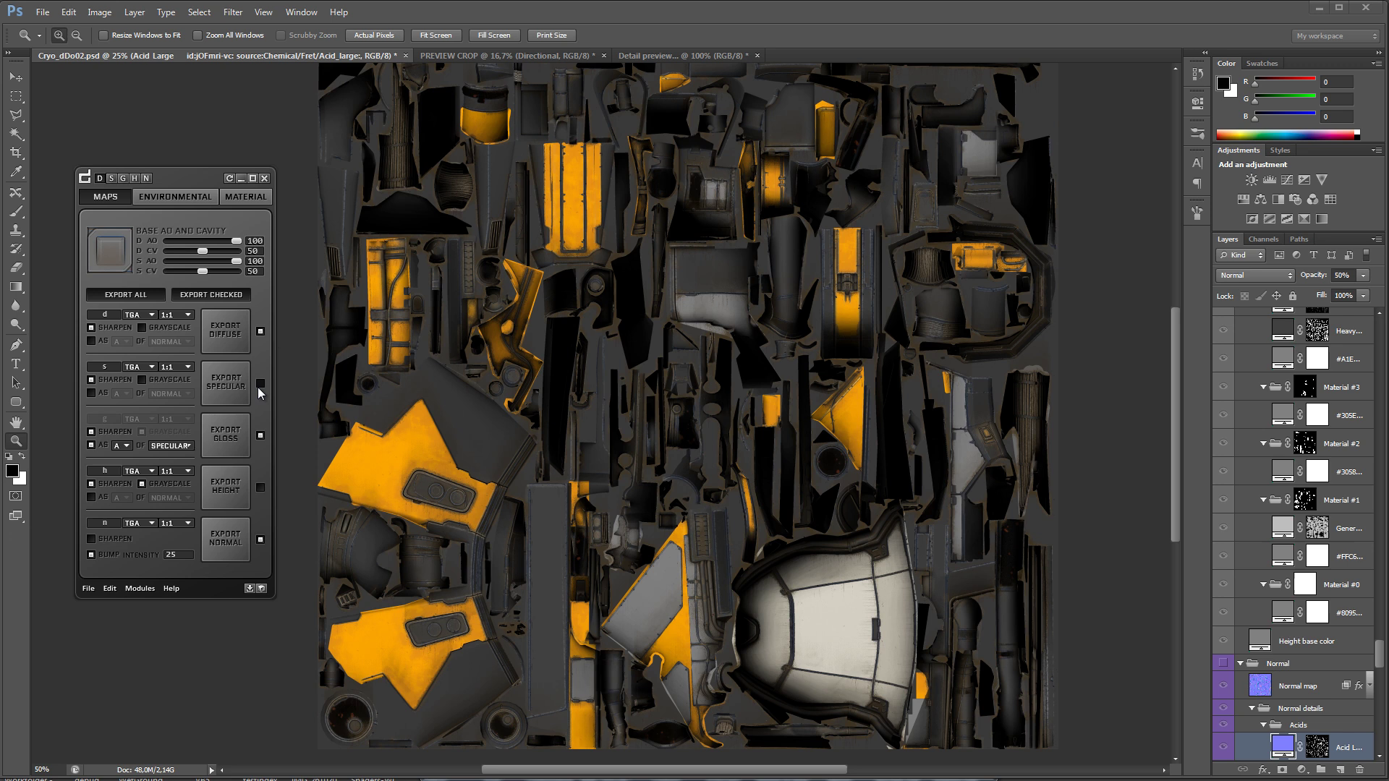
click(260, 488)
click(121, 463)
click(172, 446)
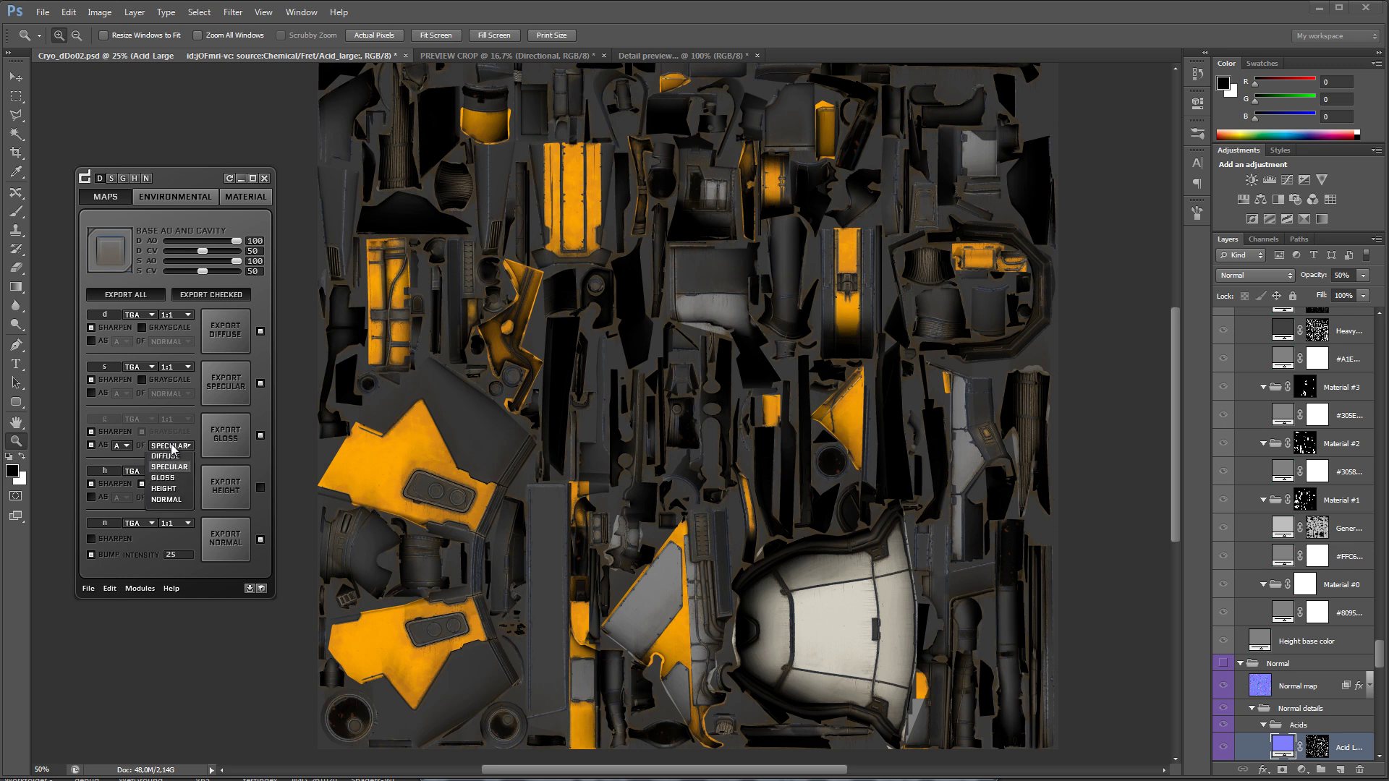
click(165, 476)
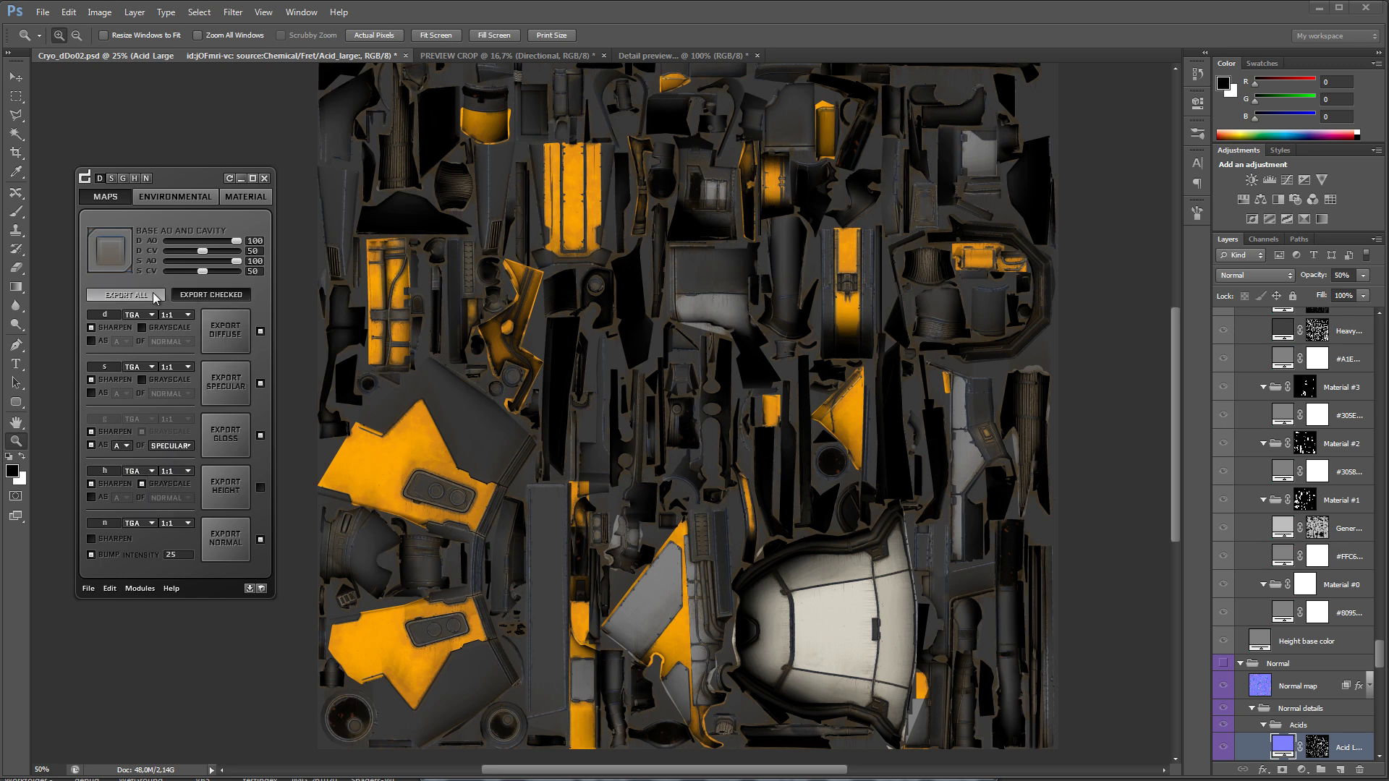
click(195, 295)
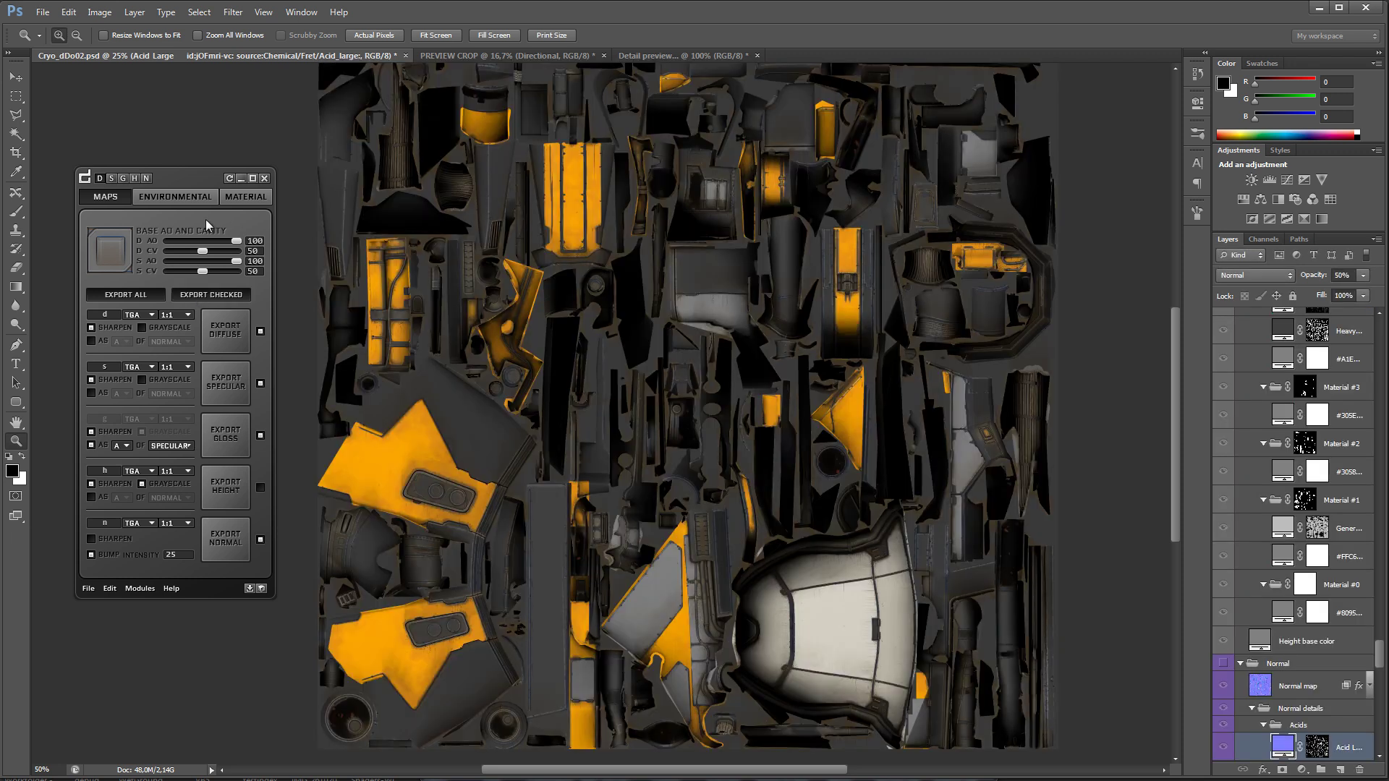
Step: Save the environmental detail groups as a preset named Tutorial_Environment
click(194, 198)
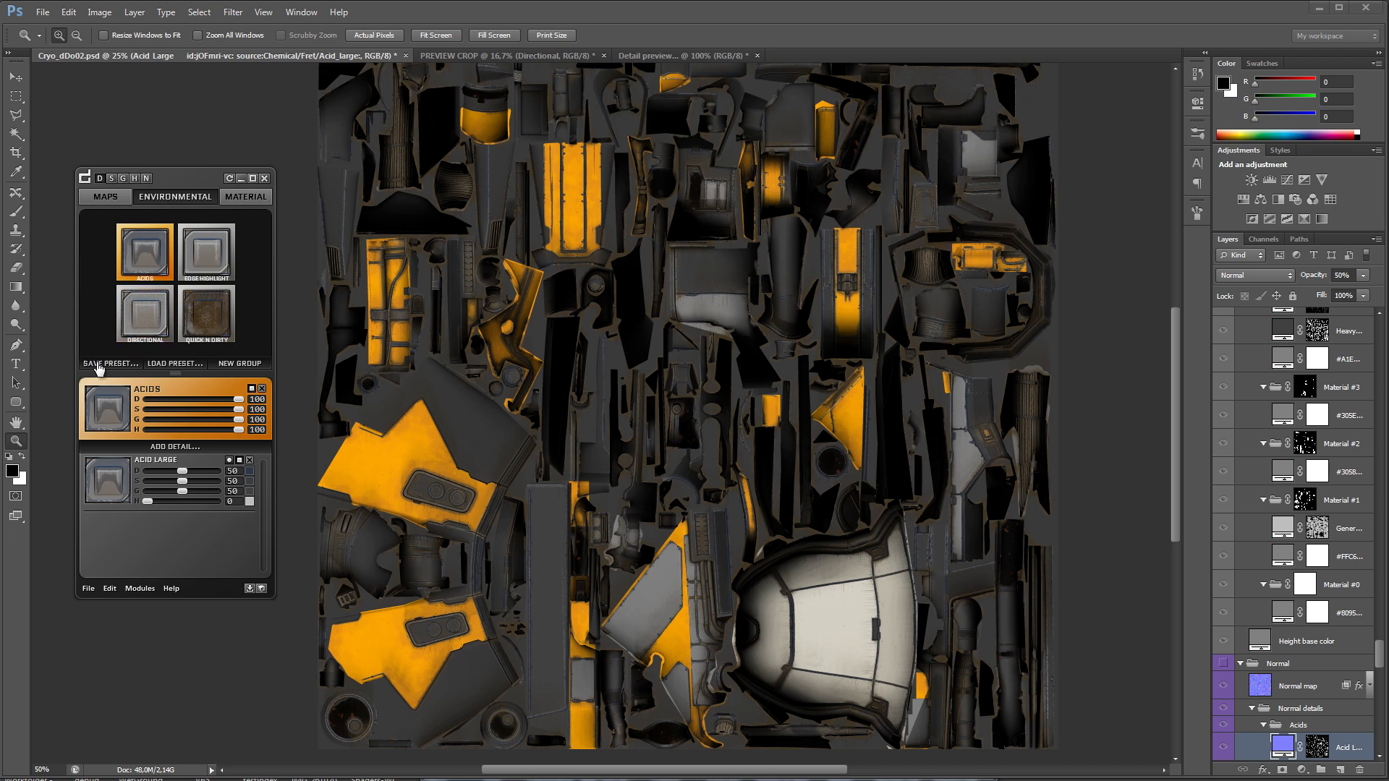
click(99, 364)
text(Tutorial_Environment)
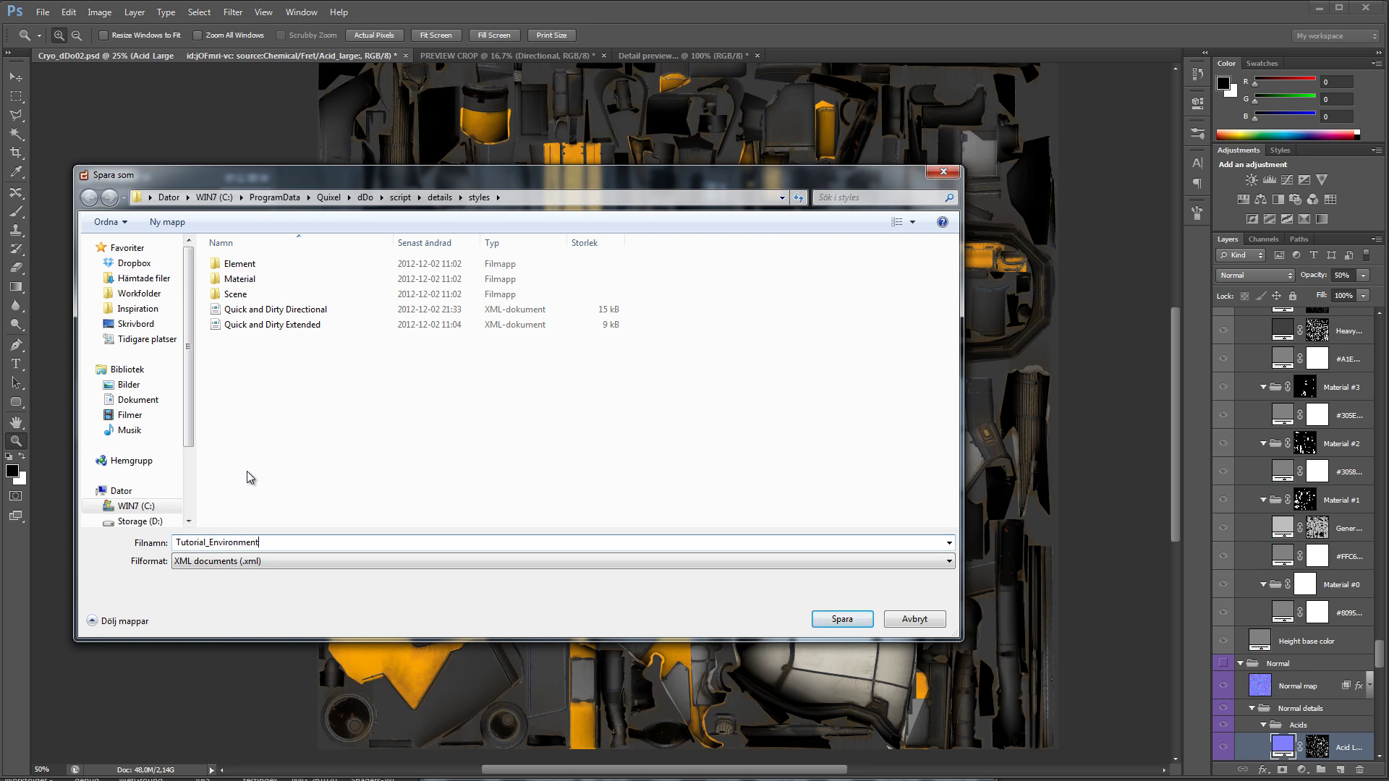
key(Return)
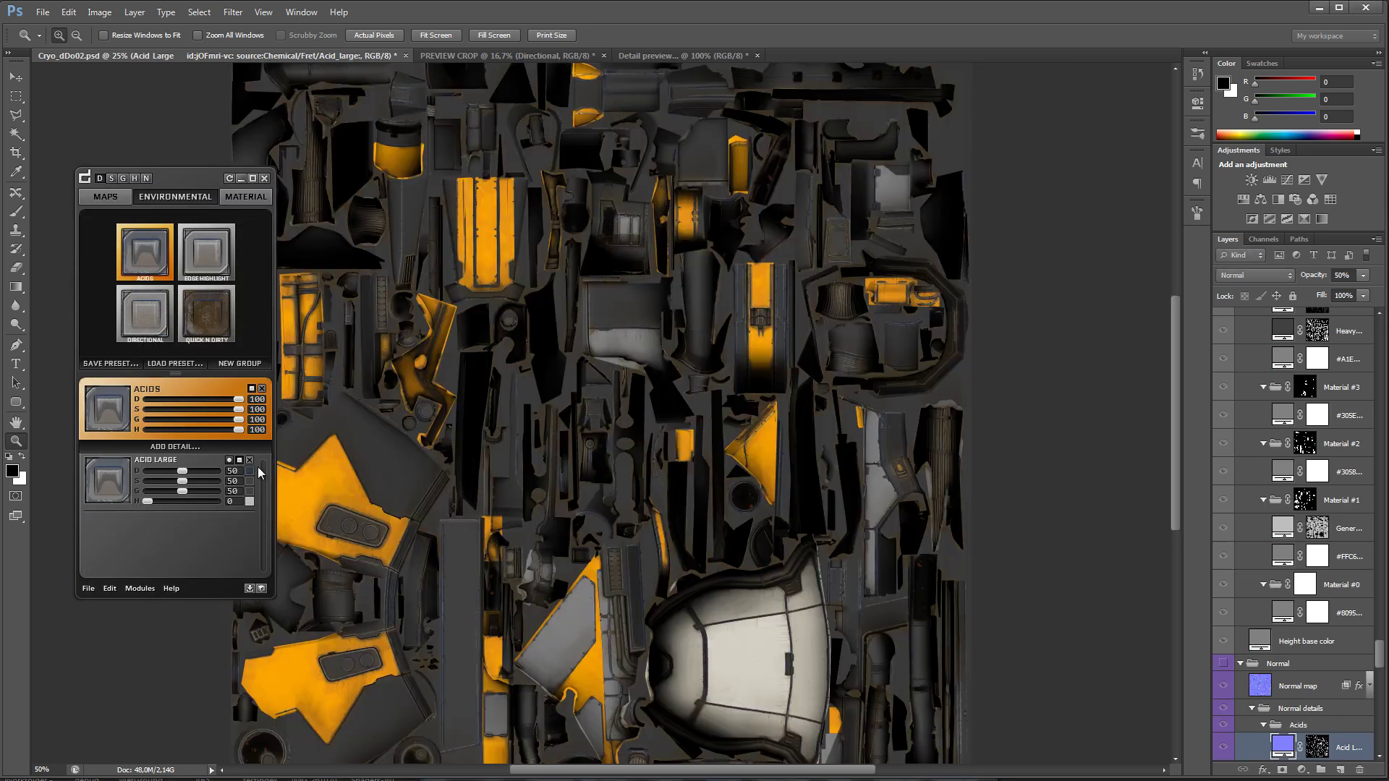
Step: Save the material setup as a preset named Tutorial Material
click(246, 197)
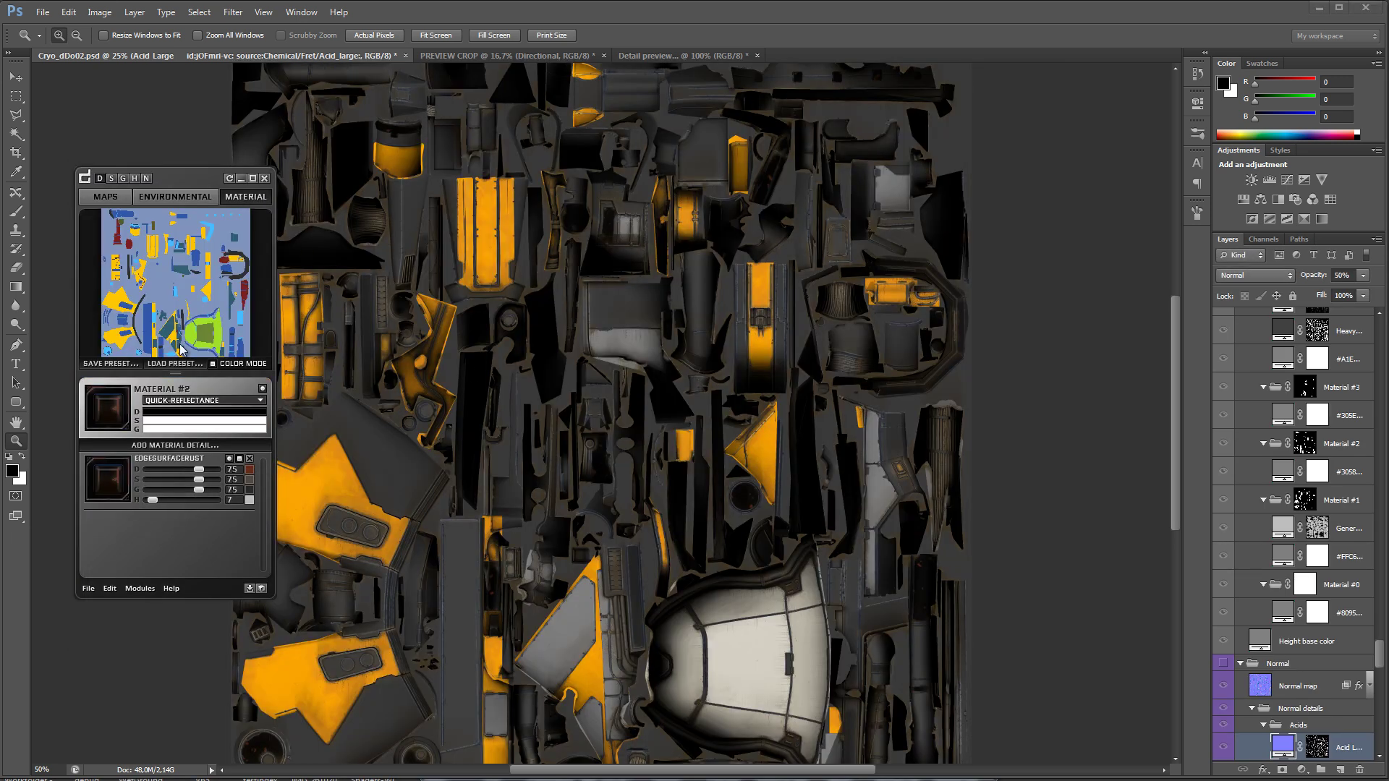
click(111, 364)
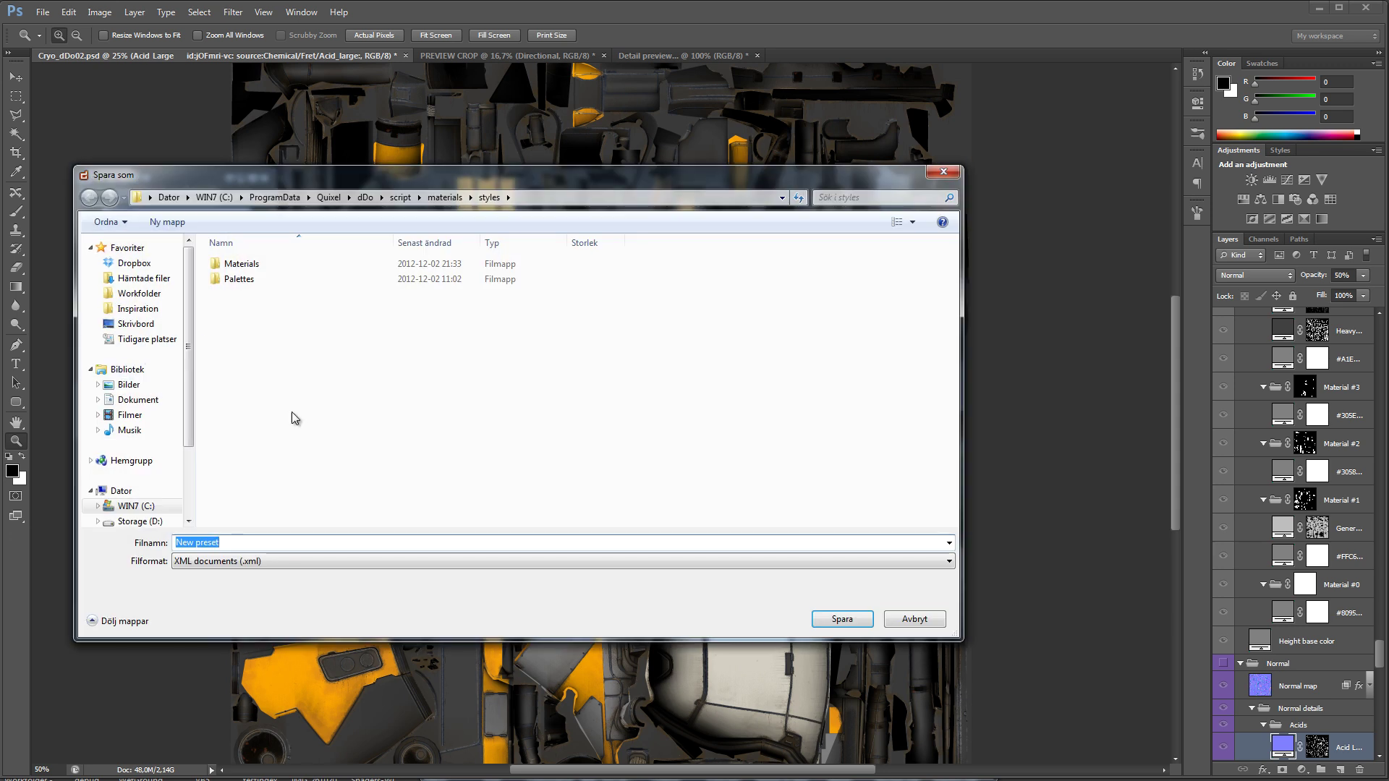
text(Tutorial)
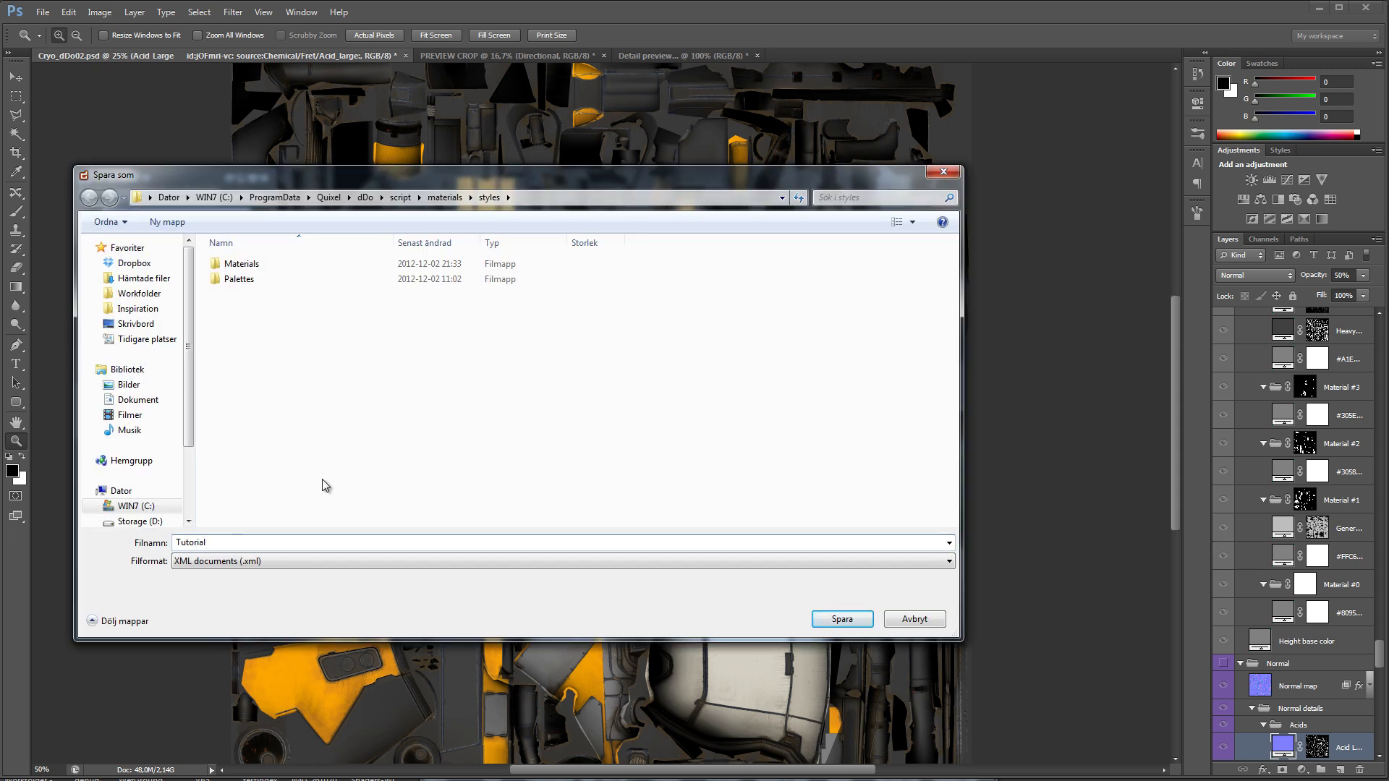
text( Material)
key(Return)
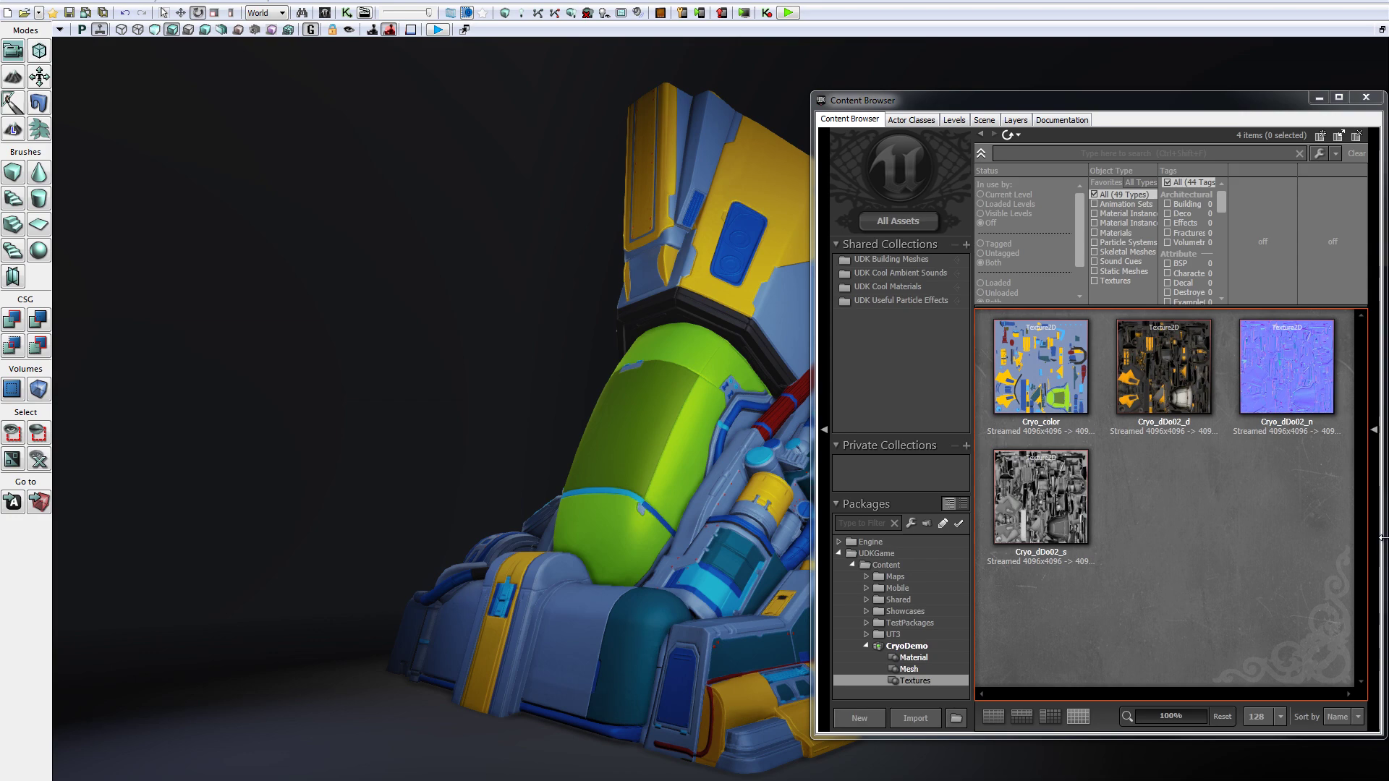
Step: Switch to UDK and review the imported Cryo_color, Cryo_dDo02_d, Cryo_dDo02_n and Cryo_dDo02_s textures in the CryoDemo package
right_drag(576, 444, 576, 445)
drag(576, 444, 576, 444)
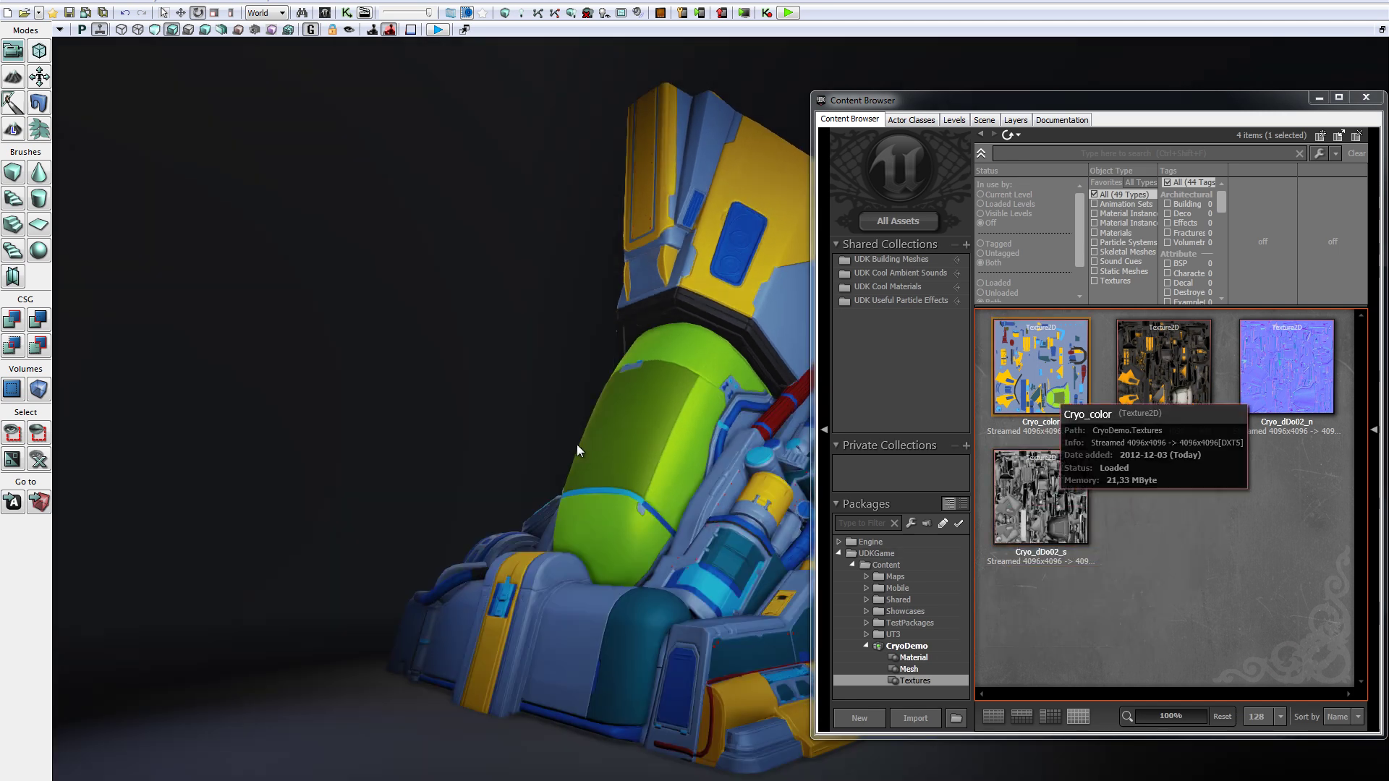
click(1053, 396)
click(1163, 376)
click(1273, 371)
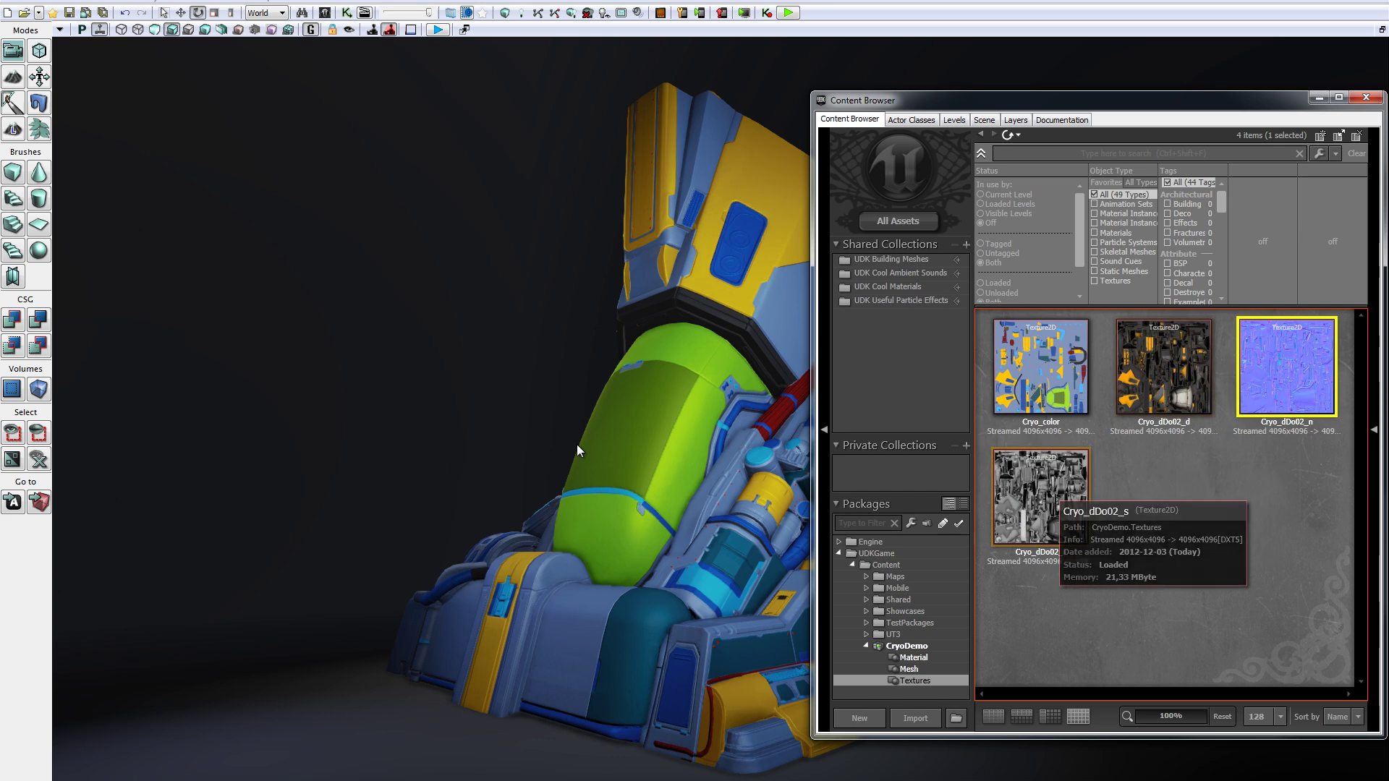
click(1051, 493)
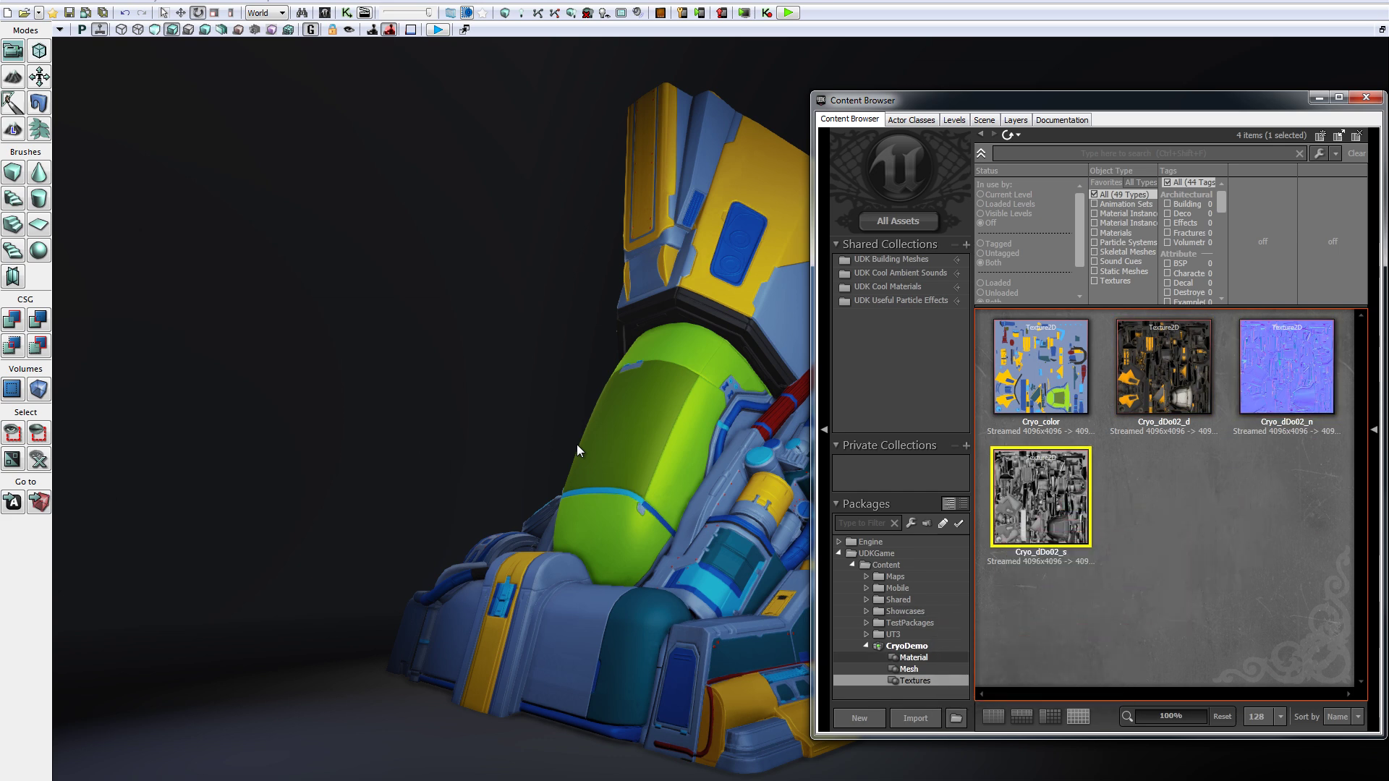
Step: Apply the IndustrialTheme_01 material from the CryoDemo package to the Cryo model, close the Content Browser and view the model
click(914, 657)
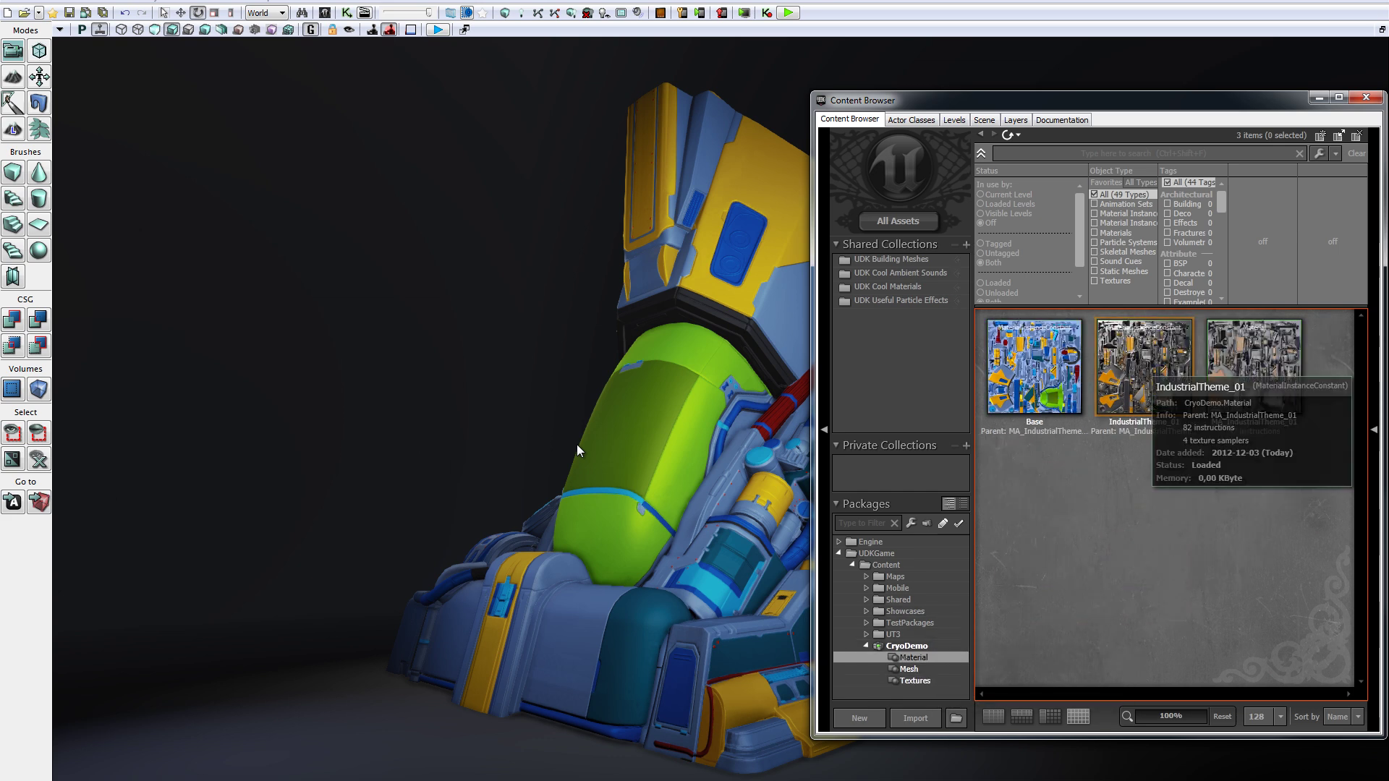
drag(1144, 364, 1143, 360)
drag(576, 444, 574, 442)
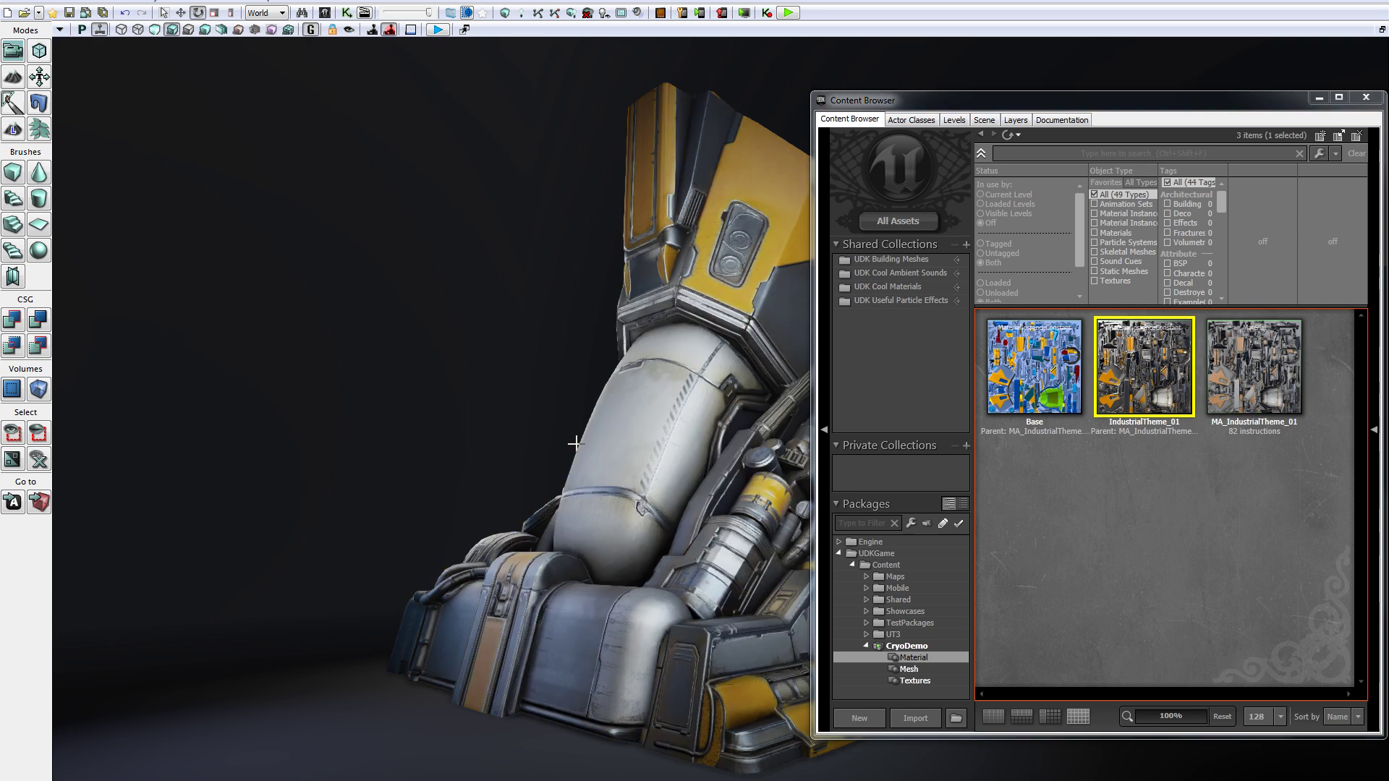
click(1366, 97)
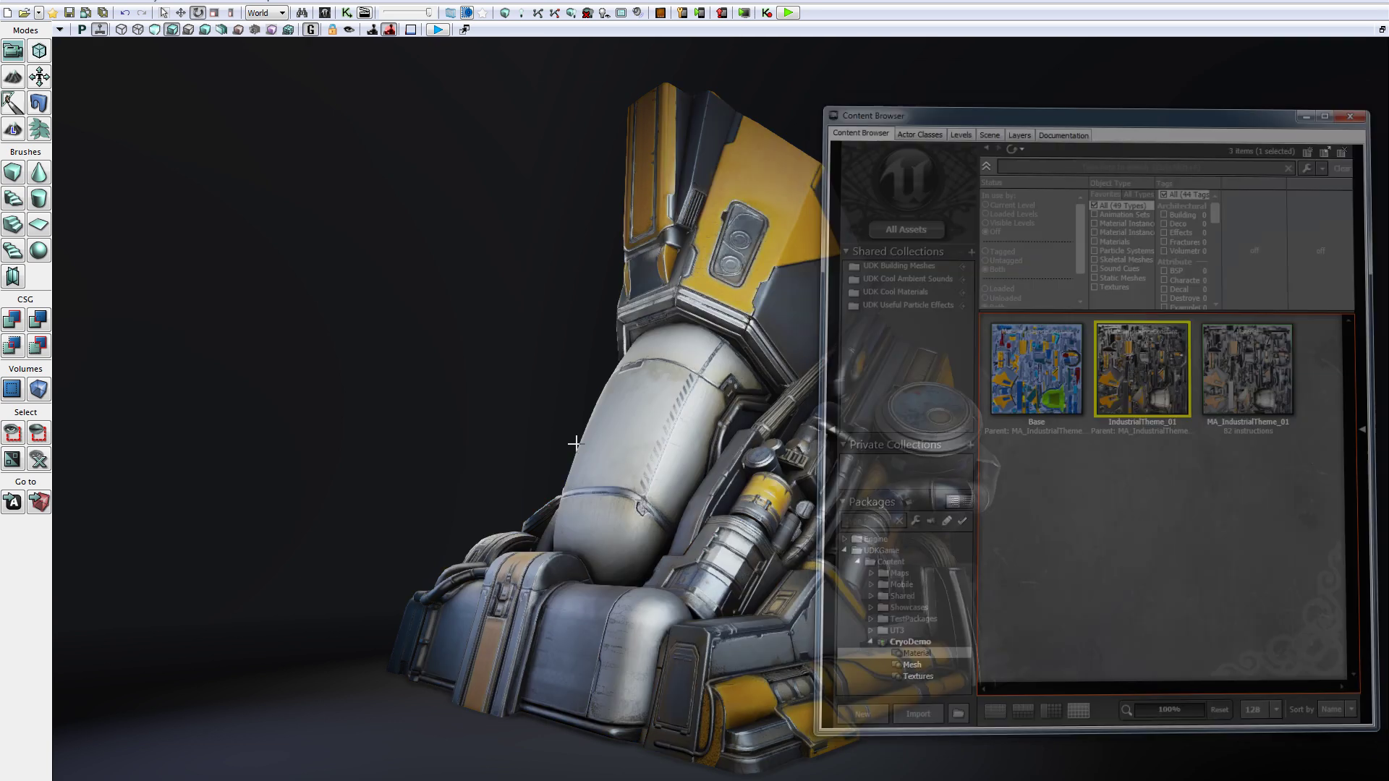
right_drag(576, 445, 577, 444)
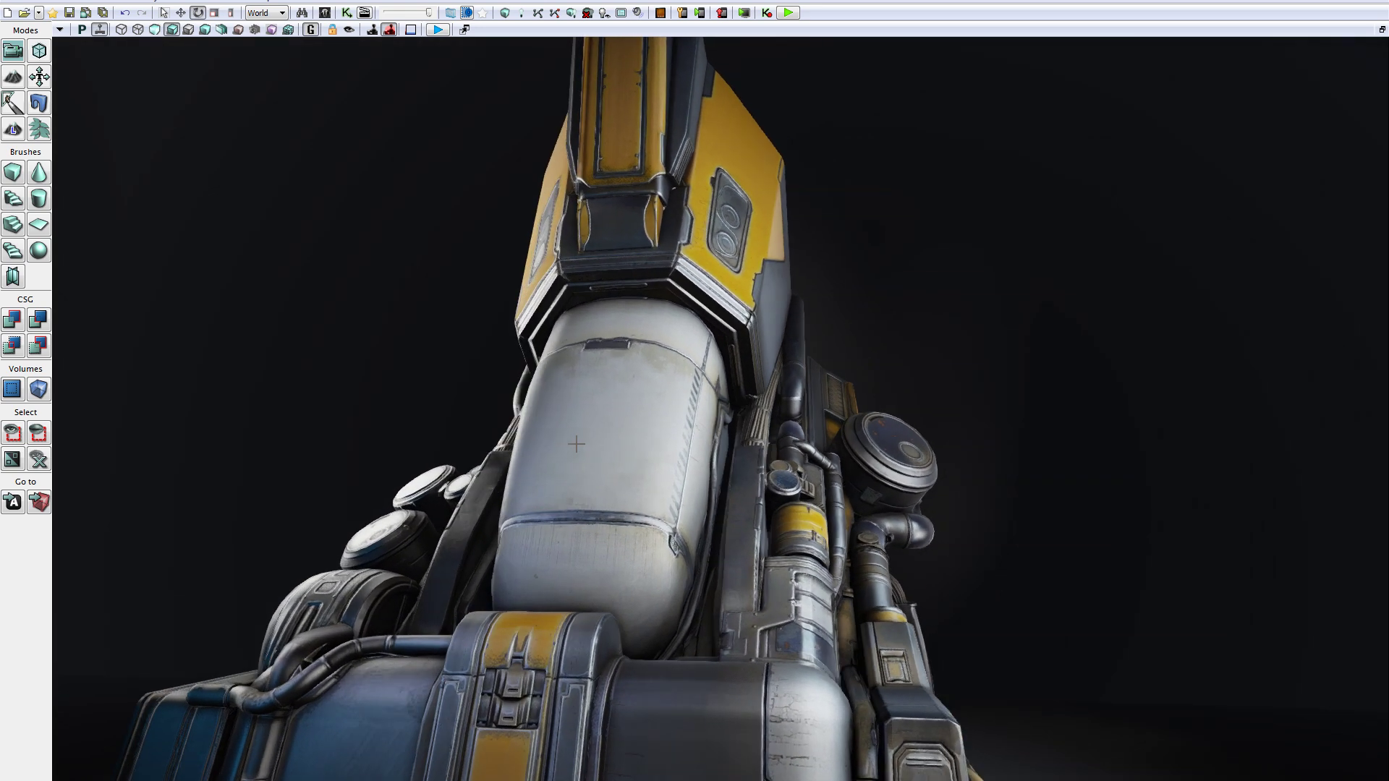